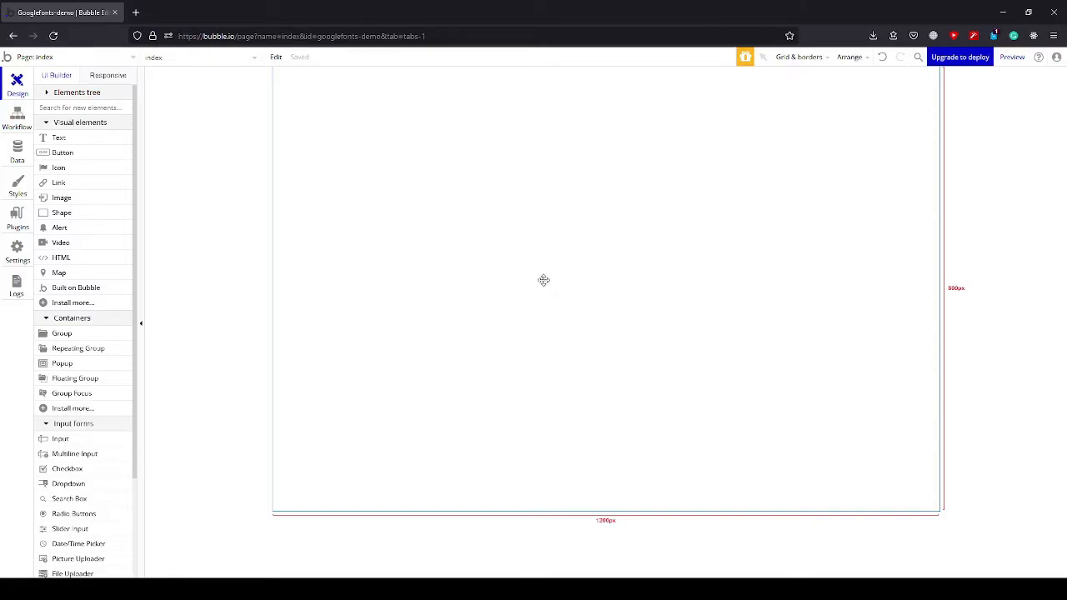
# Install the API Connector plugin, and find and install the Toolbox plugin.
pyautogui.click(18, 218)
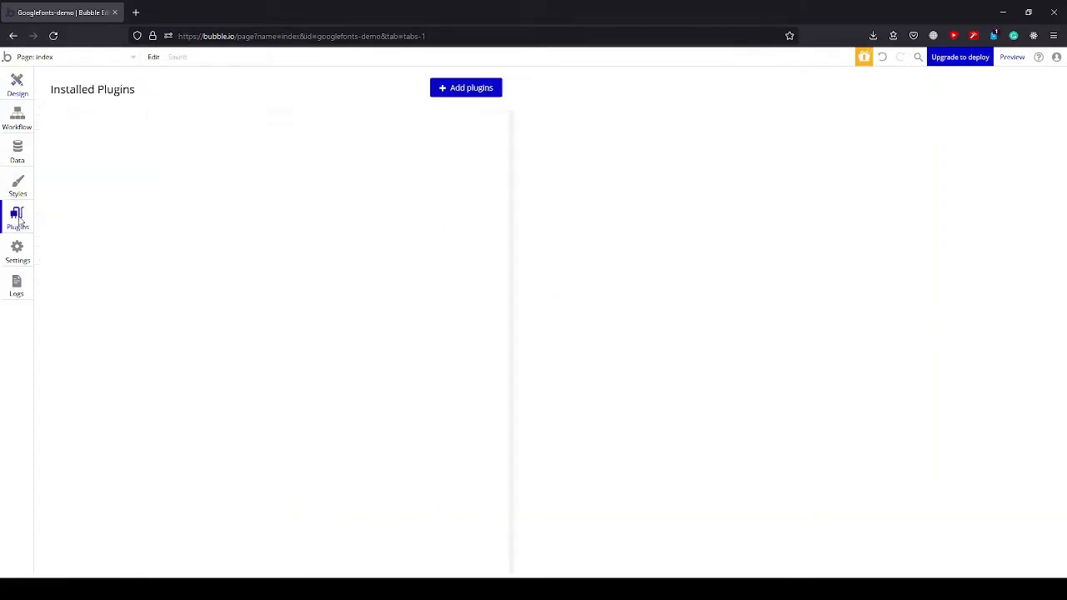
pyautogui.click(473, 90)
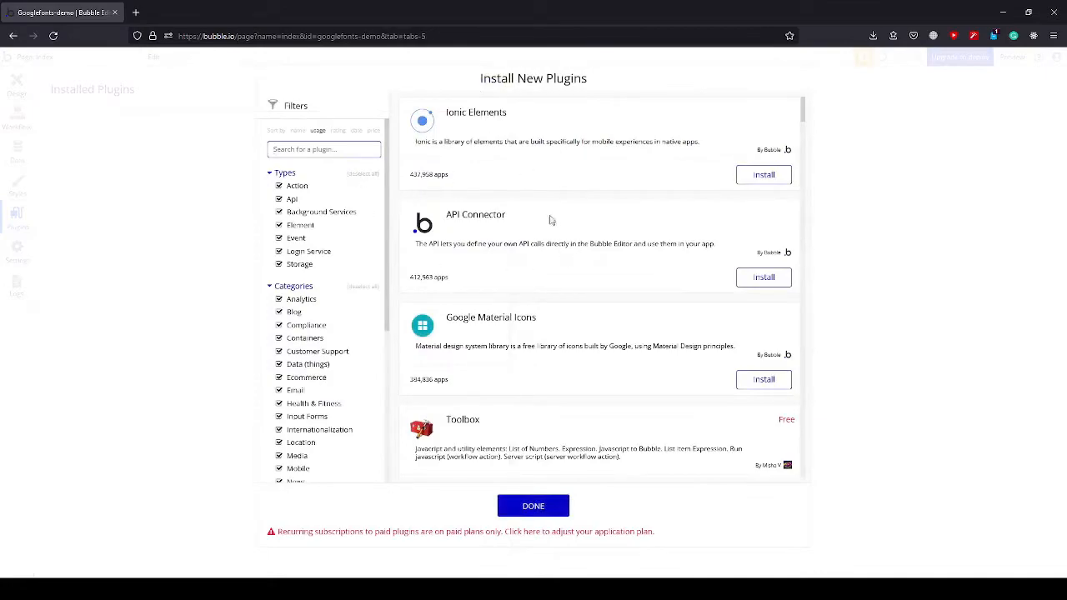
pyautogui.click(774, 277)
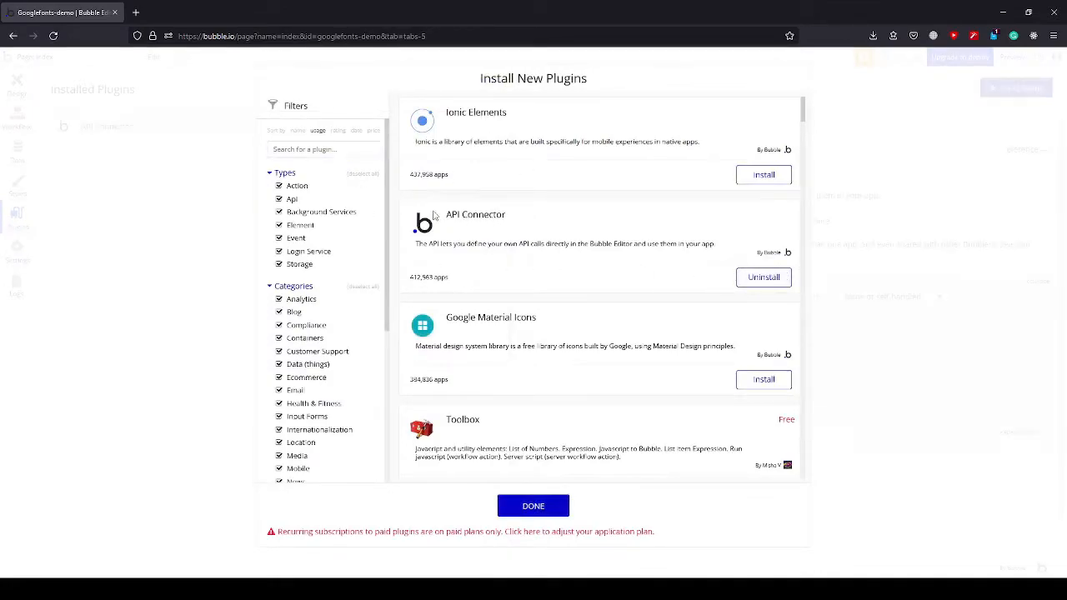
pyautogui.click(334, 150)
pyautogui.write('g')
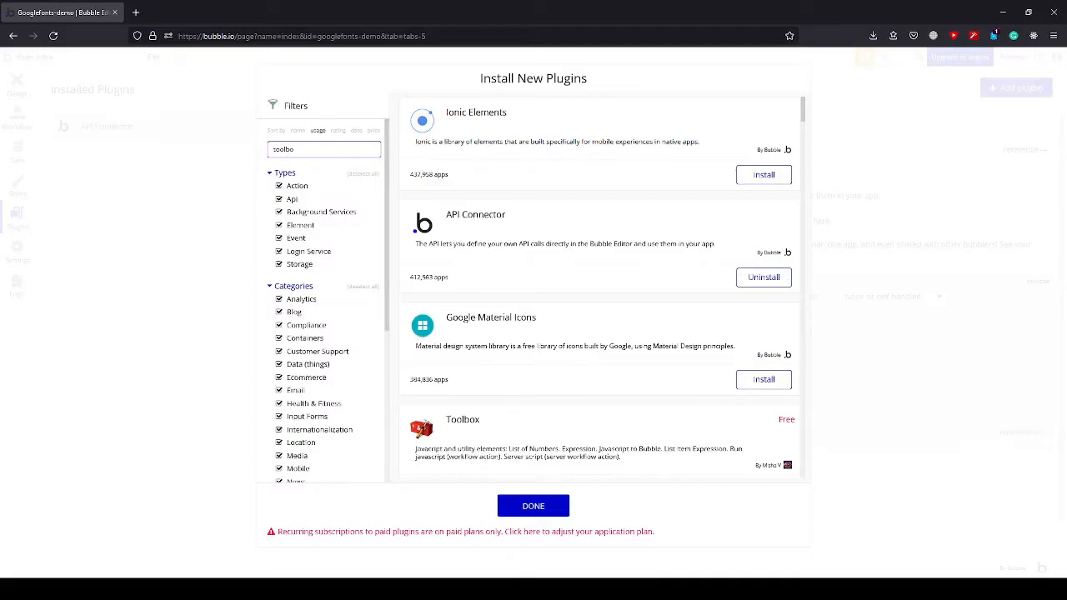
pyautogui.click(768, 171)
# Search the plugins for "color picker", install Air Color Picker and finish the plugin installation.
pyautogui.doubleClick(300, 149)
pyautogui.write('c')
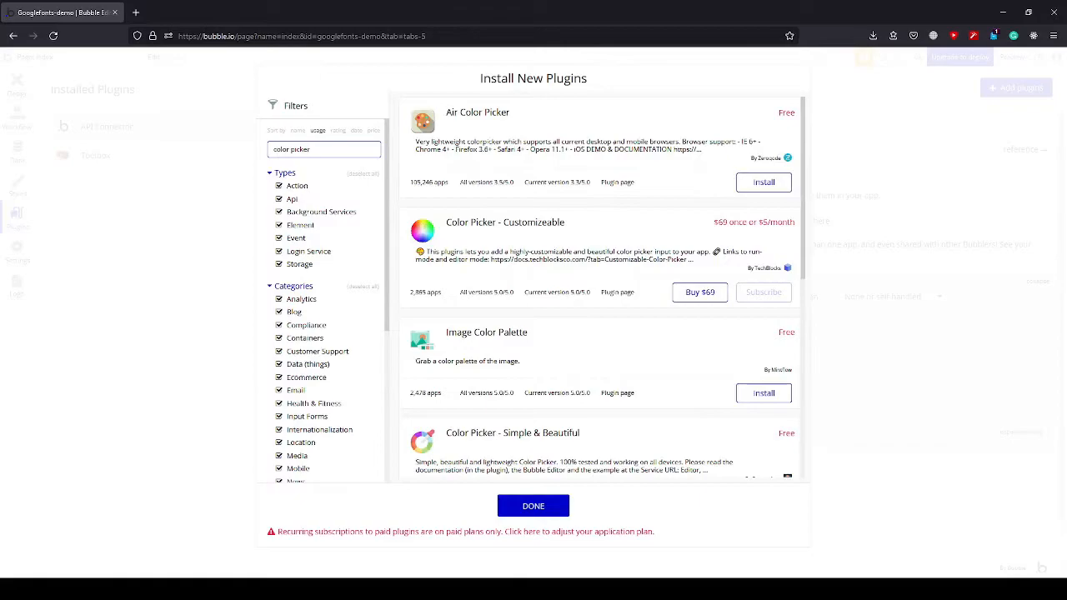
pyautogui.click(764, 182)
pyautogui.click(534, 505)
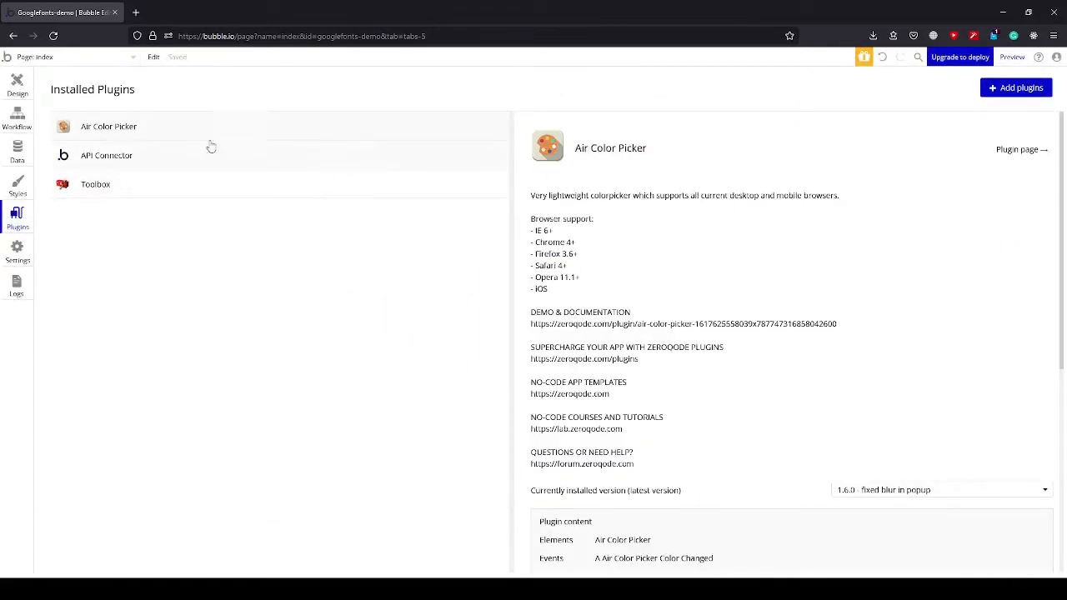
# View the API Connector plugin's settings and return to the index page design.
pyautogui.click(134, 157)
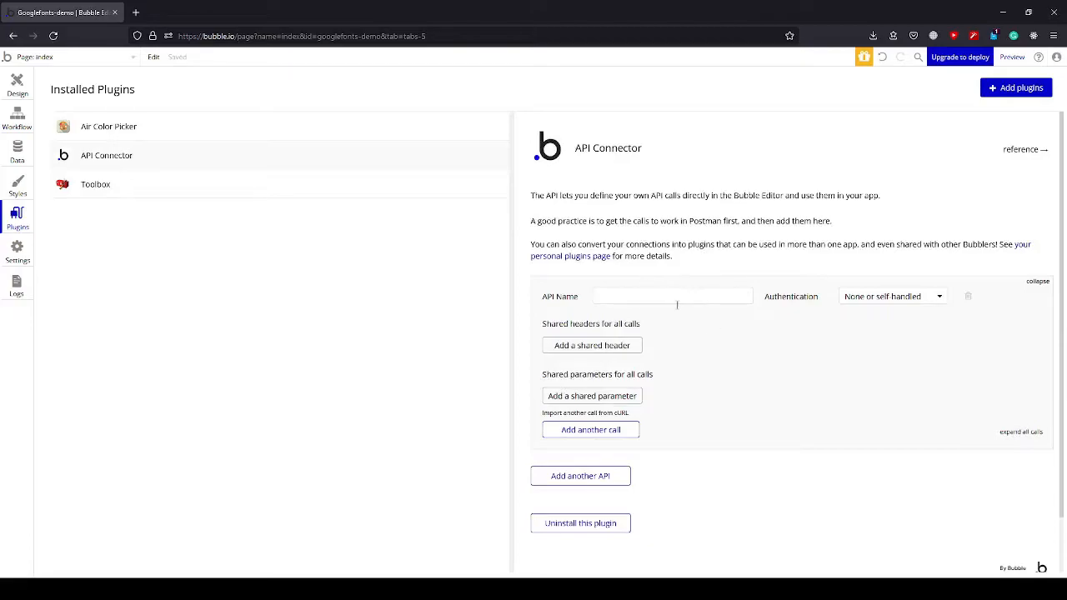
pyautogui.click(12, 87)
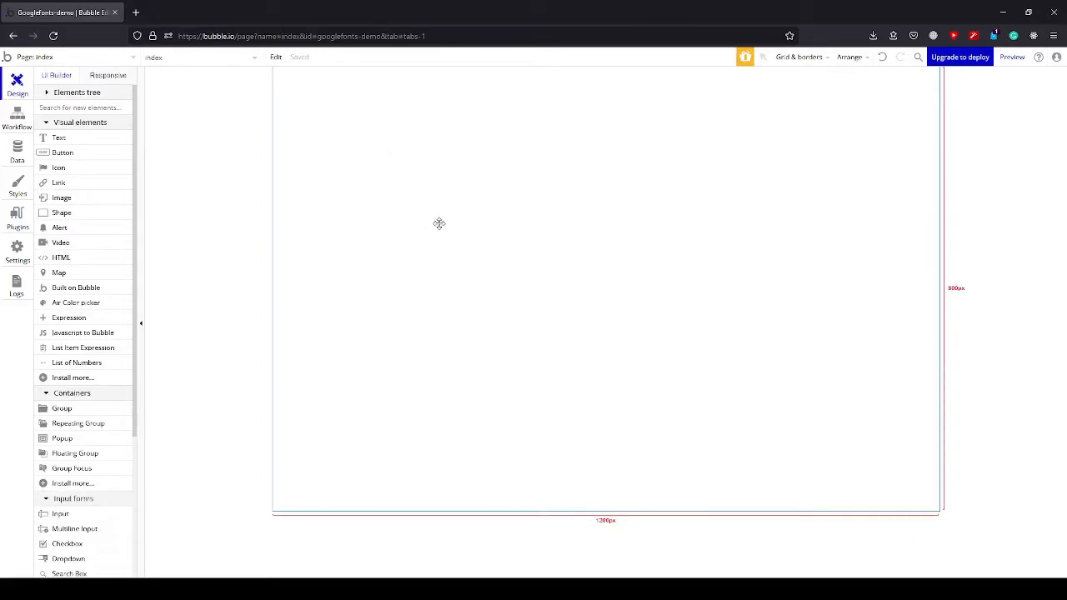
# Search the web for "google developers" in a new browser tab and open the Google Developers site.
pyautogui.click(134, 13)
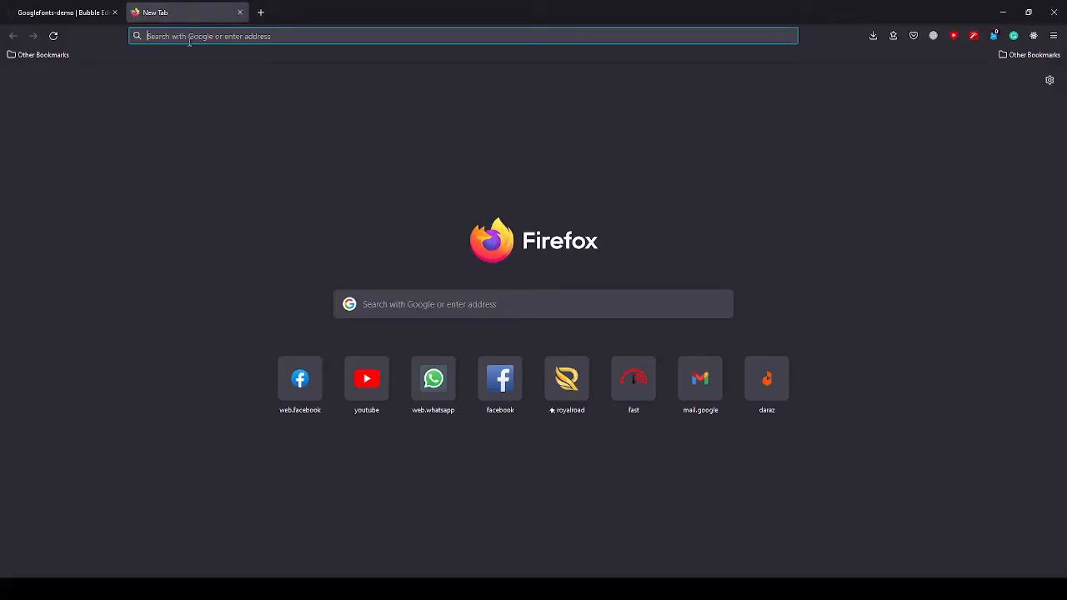
pyautogui.write('google devel')
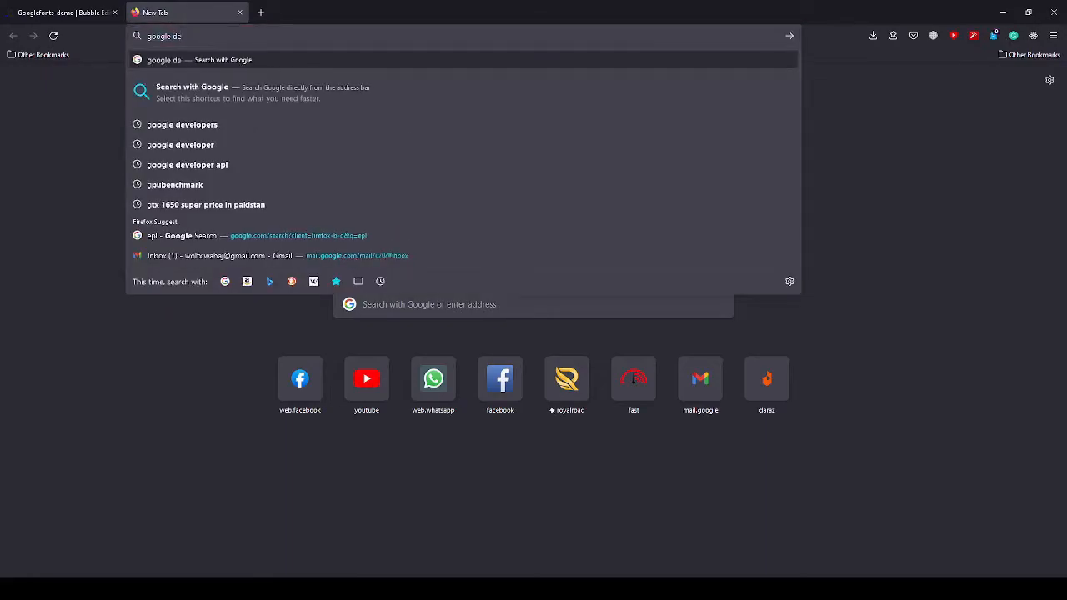
pyautogui.write('opers')
pyautogui.press('Return')
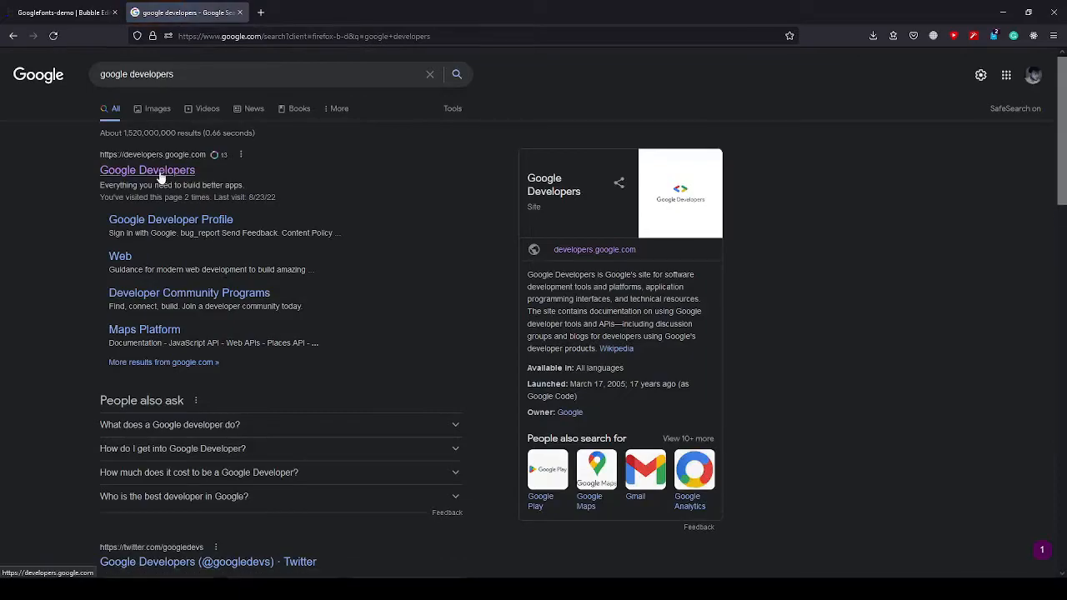
pyautogui.click(161, 175)
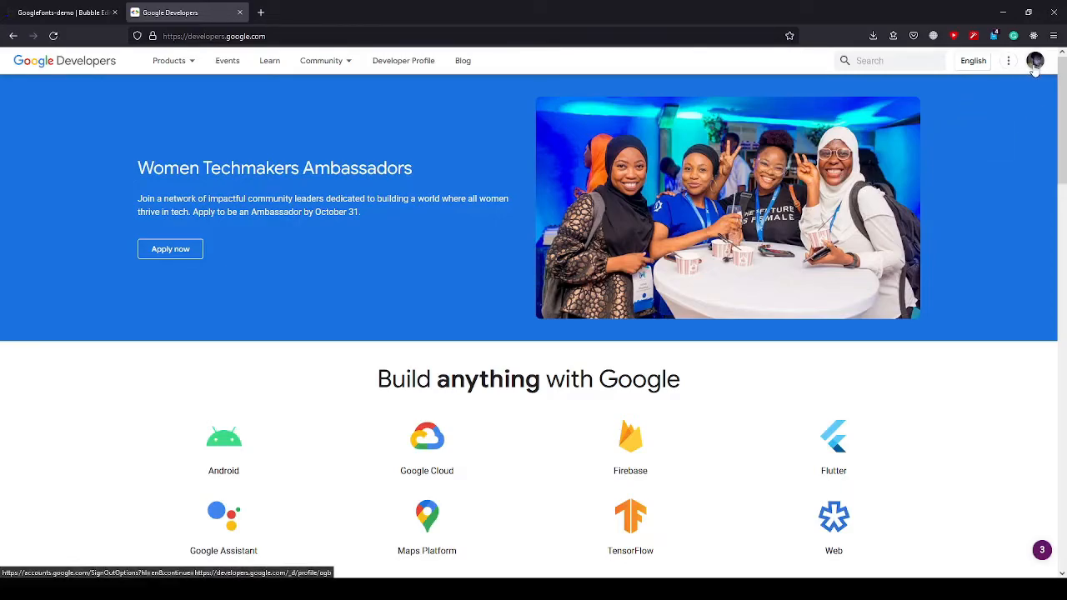
# Switch the Google Developers site to the other signed-in Google account and close the original site tab.
pyautogui.click(1034, 64)
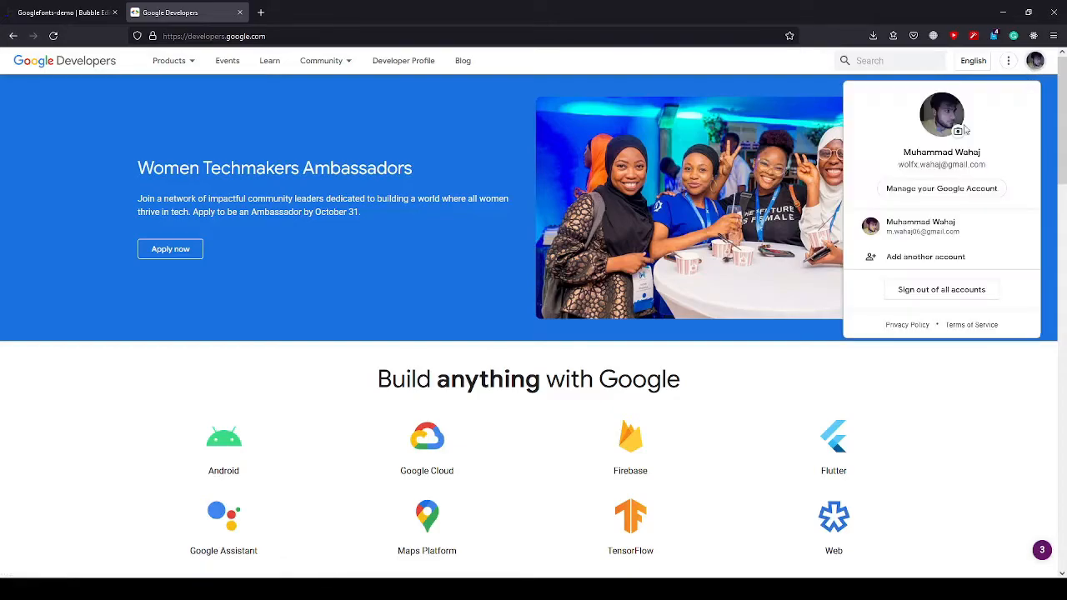
pyautogui.click(901, 232)
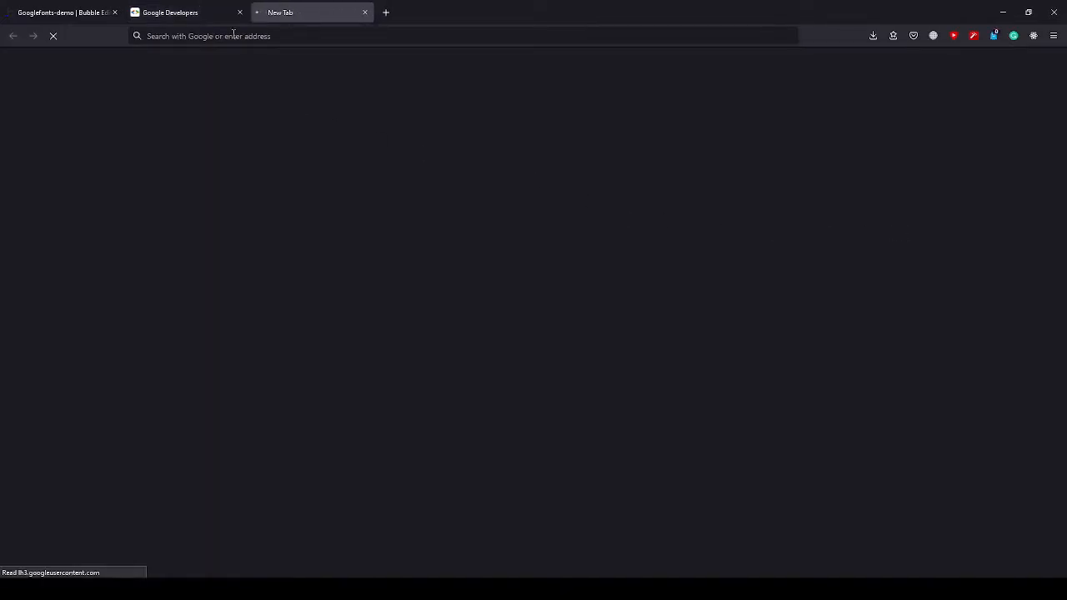
pyautogui.click(239, 12)
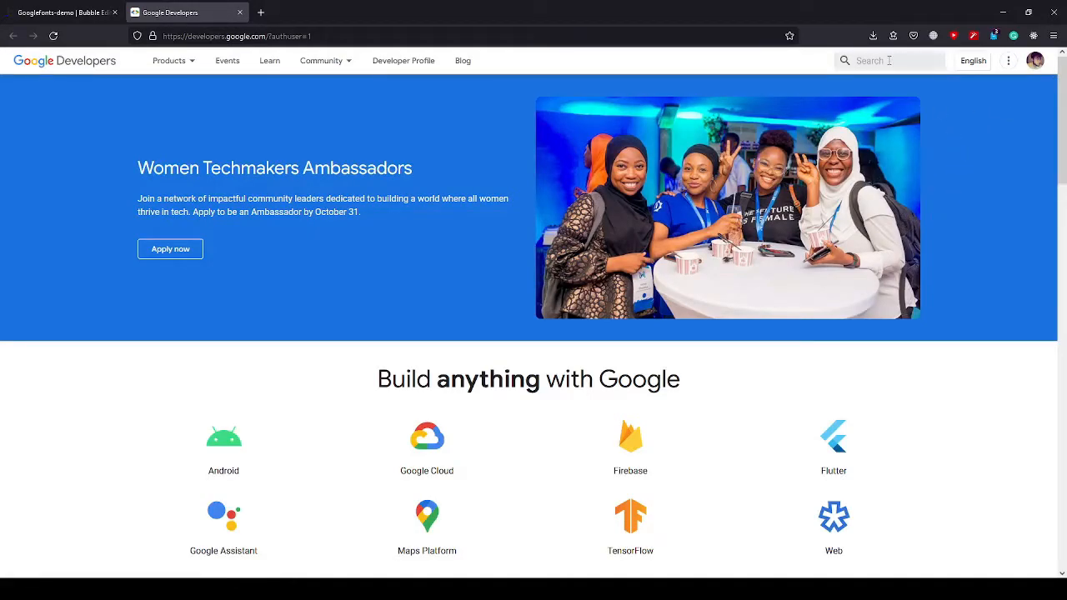
# Search Google Developers for "fonts api key" and open the Google Fonts Developer API page, dismissing its "Try this method" pane.
pyautogui.click(861, 61)
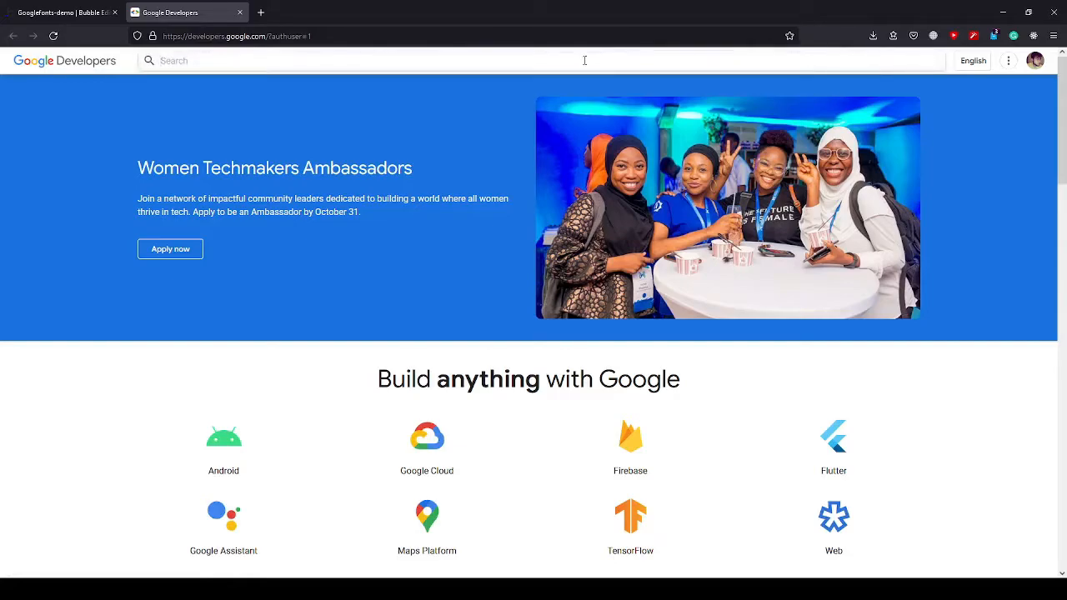
pyautogui.write('fonts api ke')
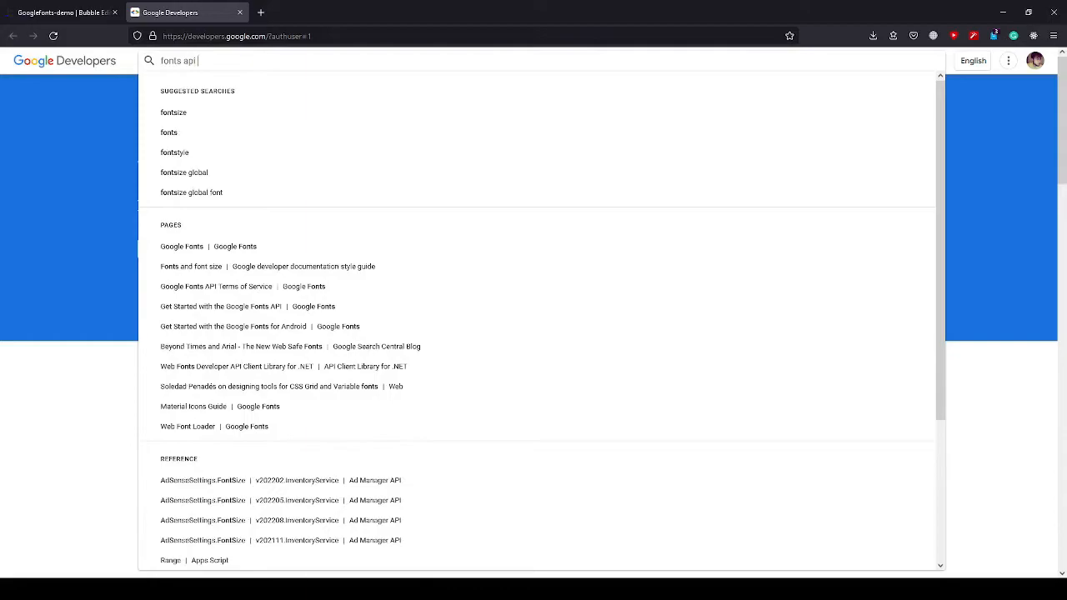
pyautogui.write('y')
pyautogui.press('Return')
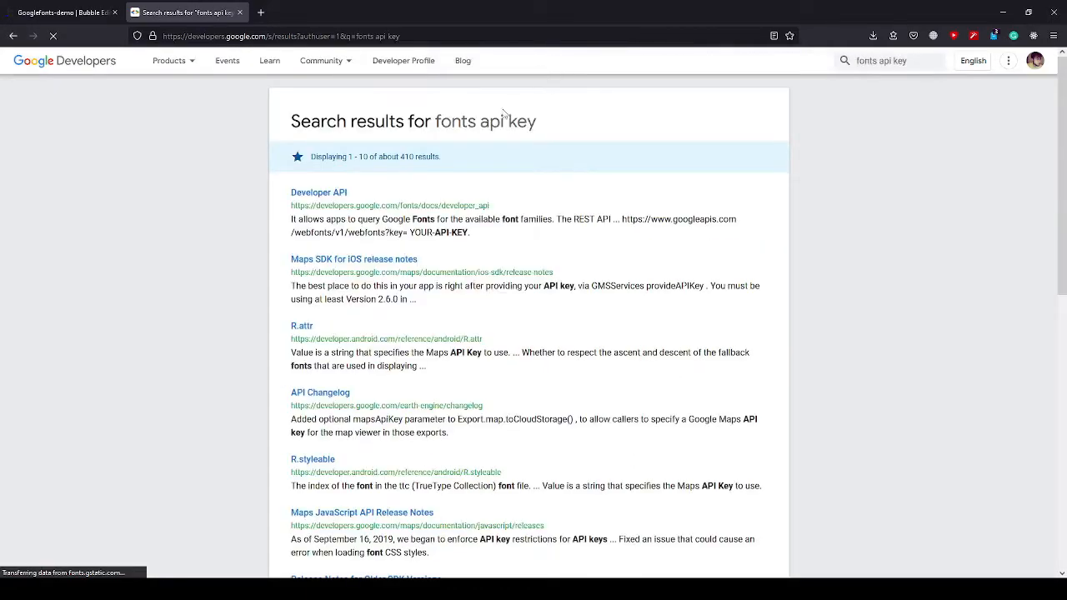
pyautogui.click(324, 199)
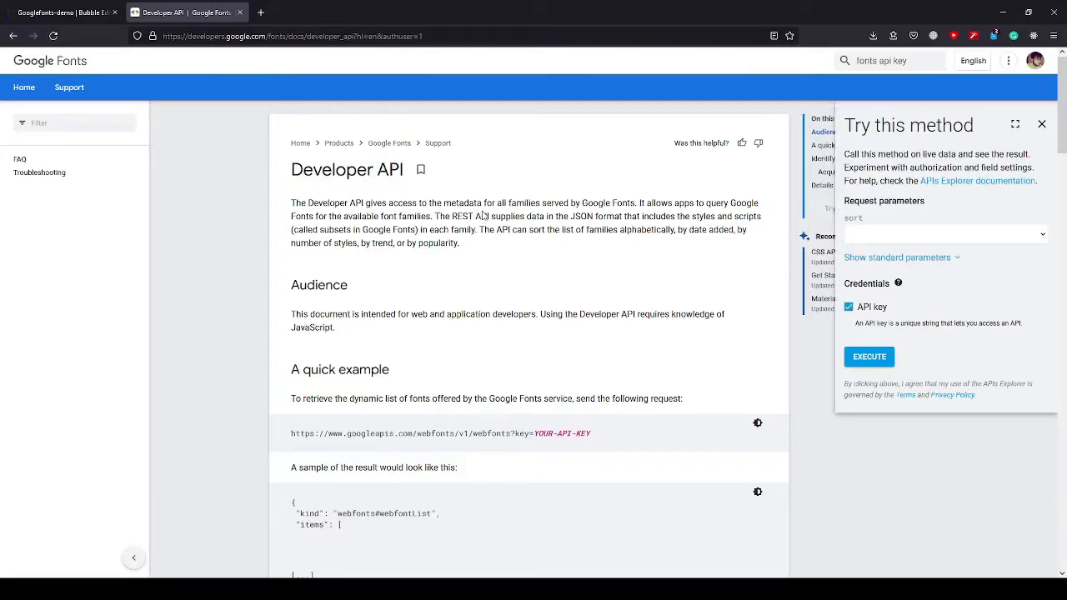
pyautogui.click(1042, 123)
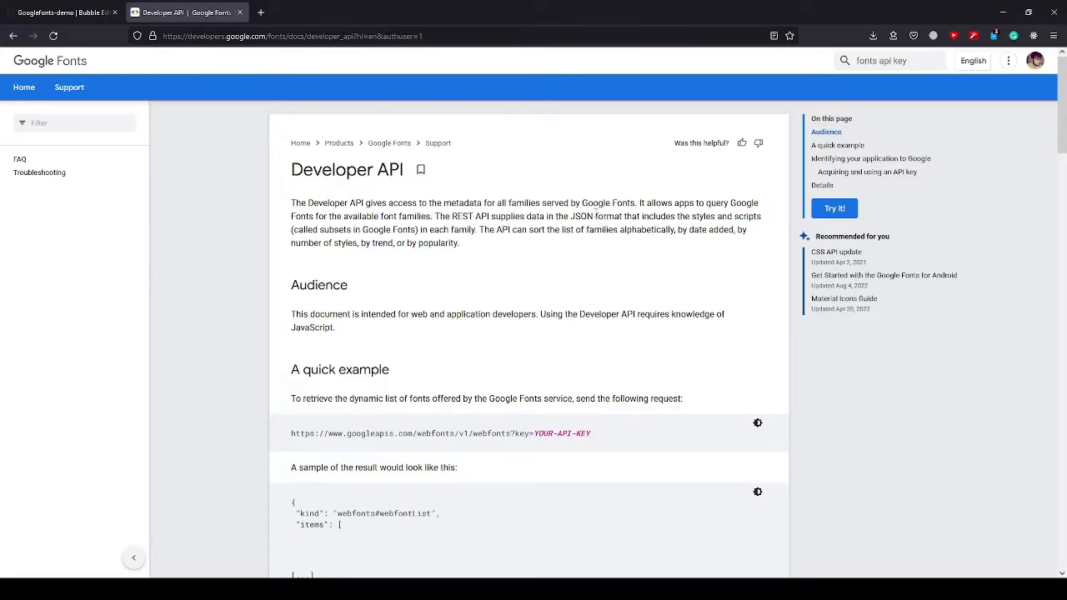
# Check the JSON format mention in the Developer API overview and revisit the API Connector's settings in the Bubble editor.
pyautogui.moveTo(572, 215); pyautogui.dragTo(594, 217)
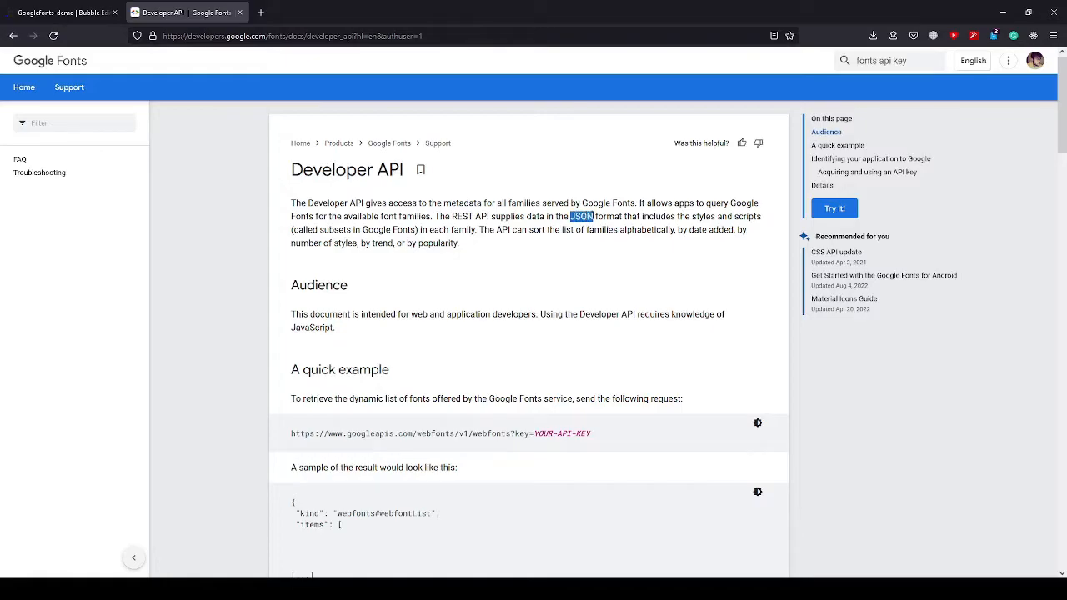
pyautogui.click(606, 237)
pyautogui.click(63, 13)
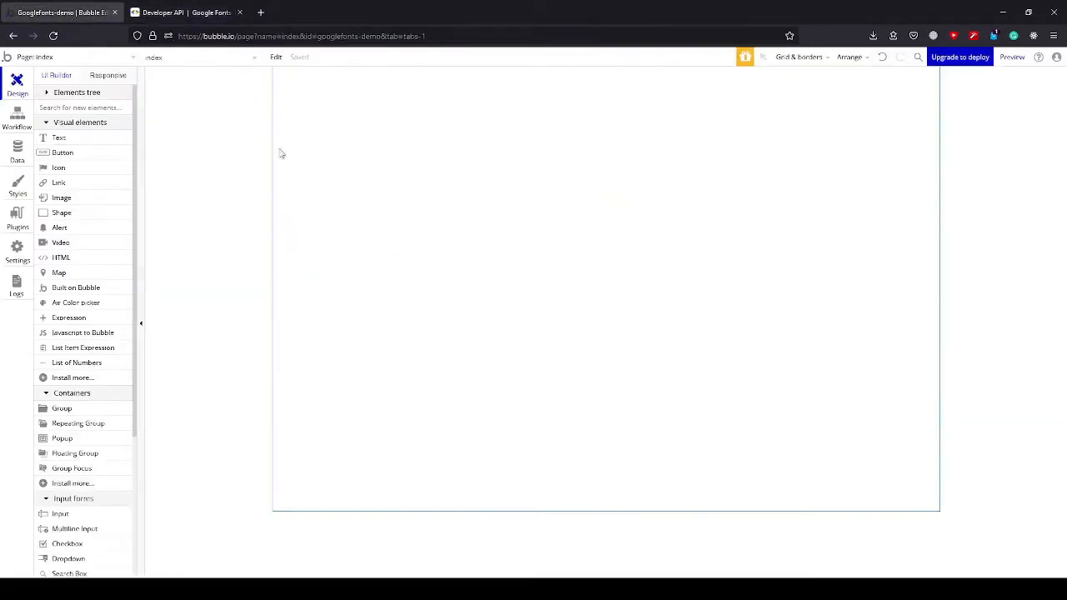
pyautogui.click(17, 218)
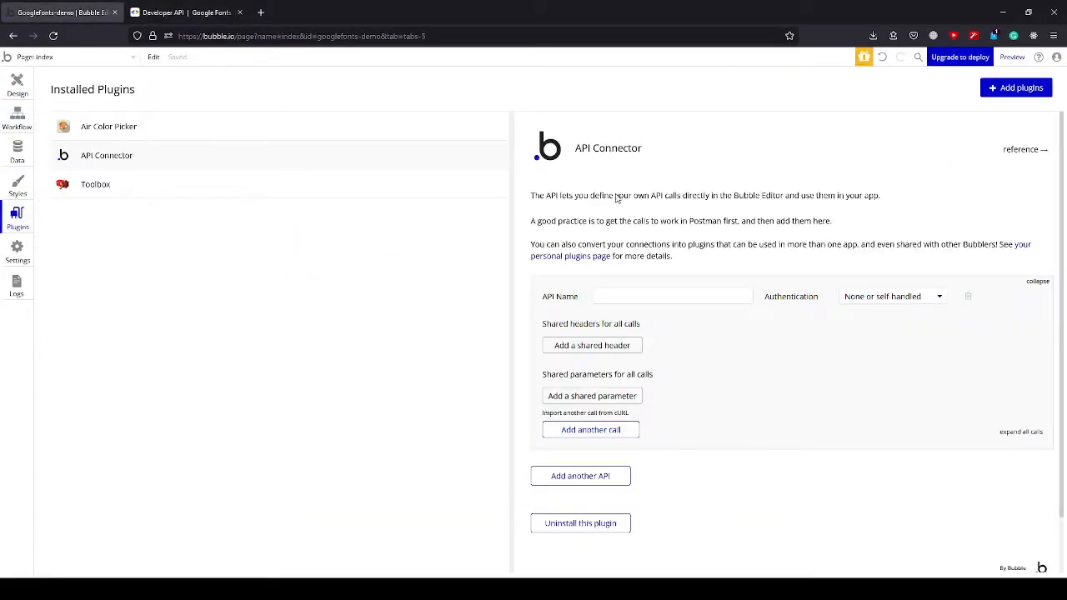
# Switch back to the Google Fonts Developer API page and examine the sample response's items, family, variants and files fields.
pyautogui.click(215, 15)
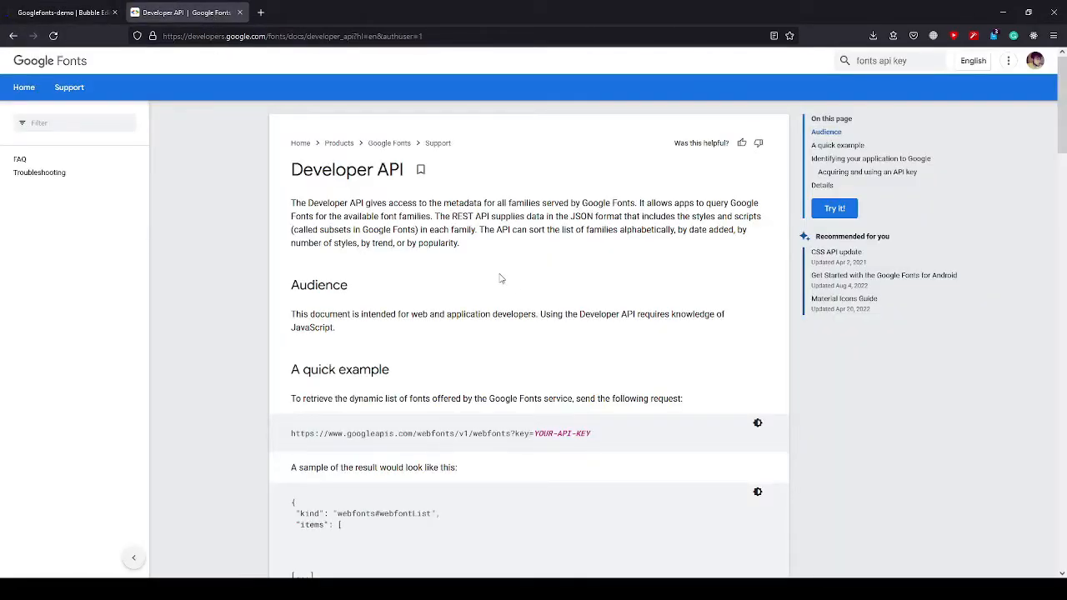
pyautogui.scroll(-1, 495, 273)
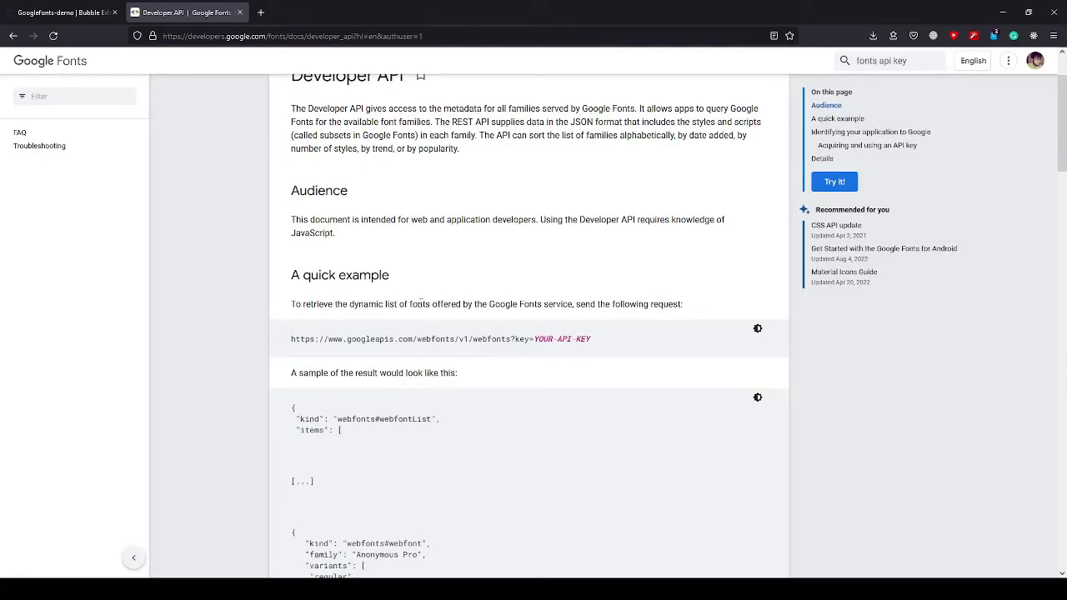
pyautogui.scroll(-1, 498, 307)
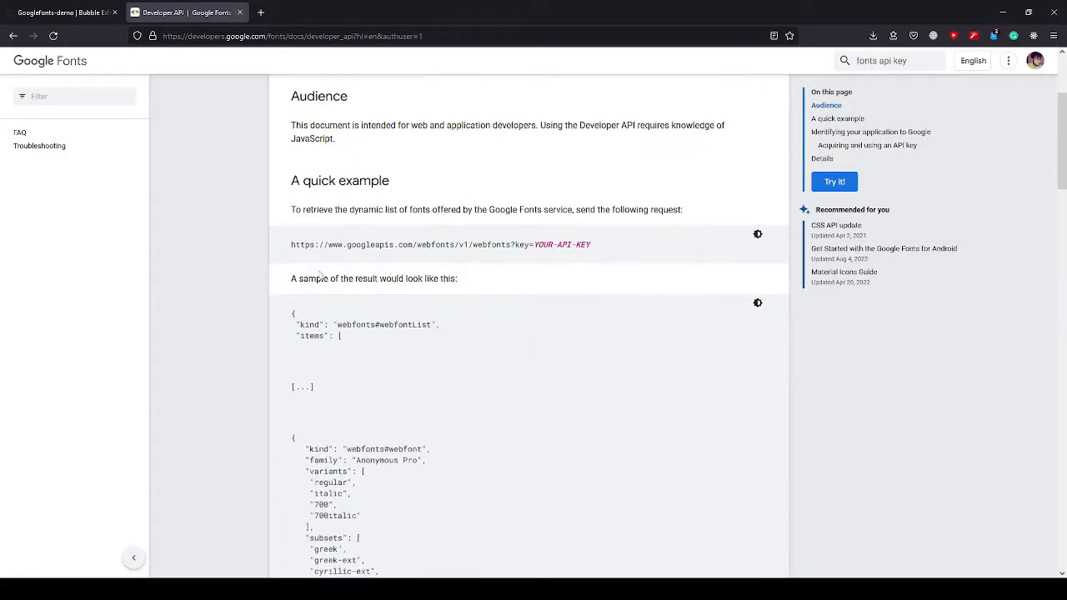
pyautogui.scroll(-1, 384, 323)
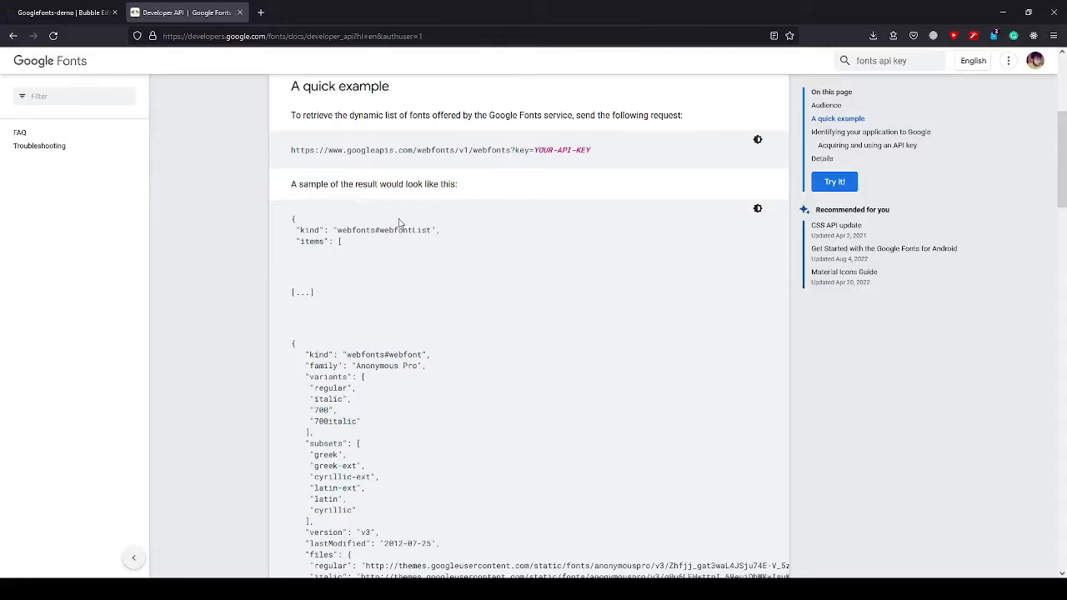
pyautogui.scroll(-1, 365, 250)
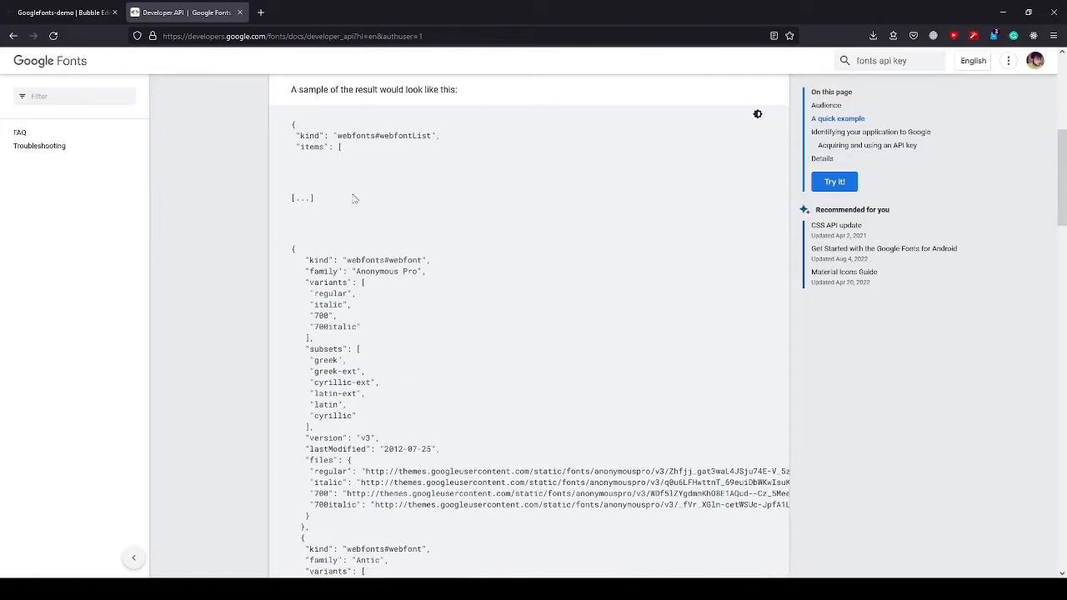
pyautogui.moveTo(297, 137); pyautogui.dragTo(330, 147)
pyautogui.click(316, 158)
pyautogui.click(307, 159)
pyautogui.moveTo(299, 147); pyautogui.dragTo(330, 147)
pyautogui.moveTo(306, 272); pyautogui.dragTo(349, 283)
pyautogui.scroll(-2, 333, 346)
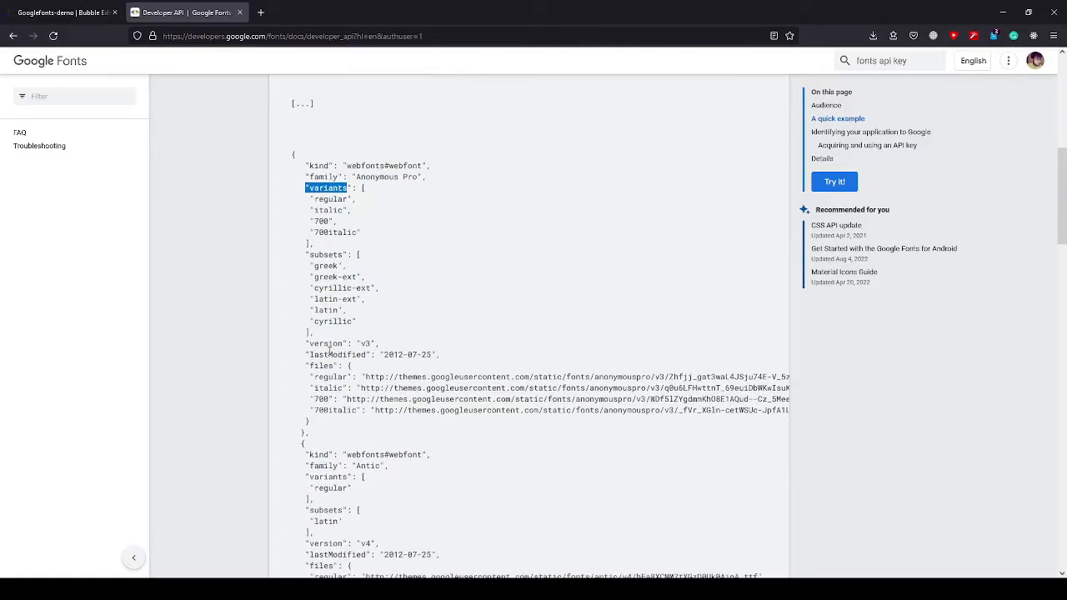
pyautogui.moveTo(309, 367); pyautogui.dragTo(374, 410)
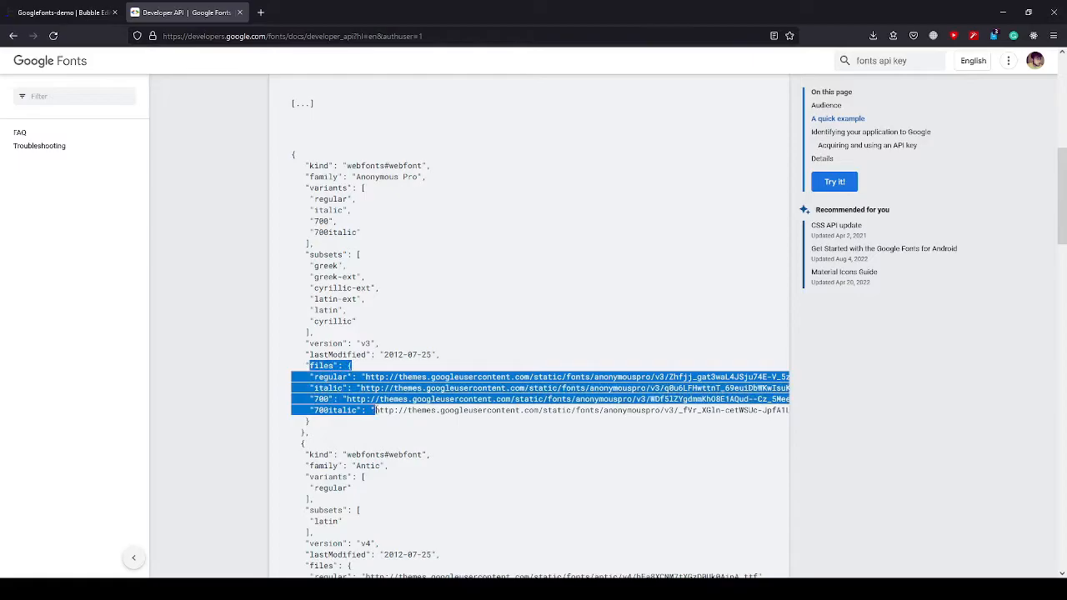
pyautogui.click(422, 325)
pyautogui.scroll(-2, 422, 301)
pyautogui.scroll(4, 448, 333)
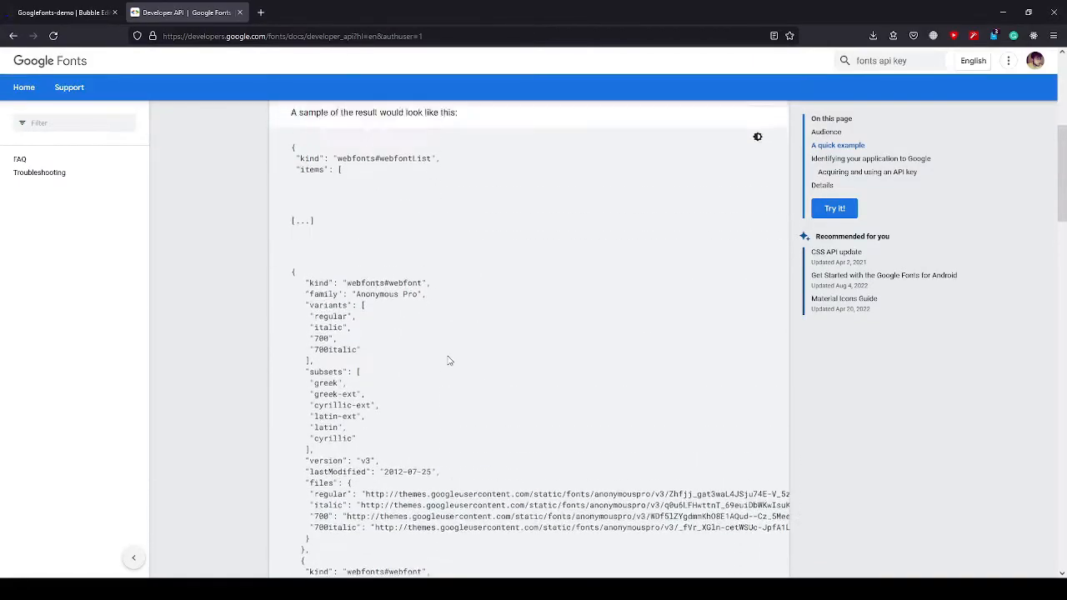
pyautogui.scroll(2, 449, 360)
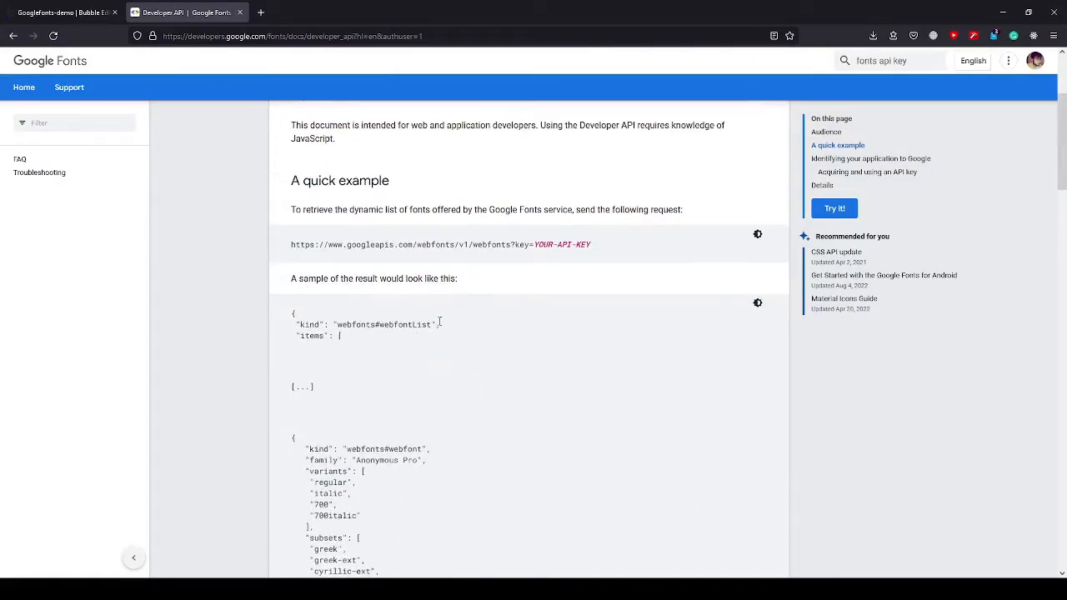
# Get a Web Fonts Developer API key for My First Project, reveal the key to copy it, and close the dialog.
pyautogui.scroll(-5, 442, 323)
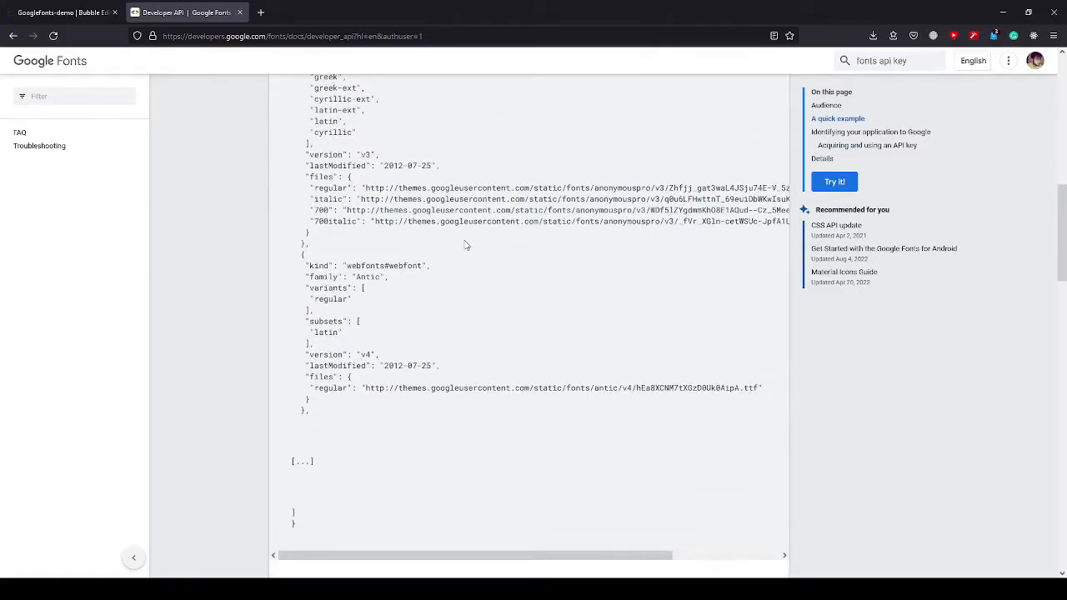
pyautogui.scroll(-3, 465, 246)
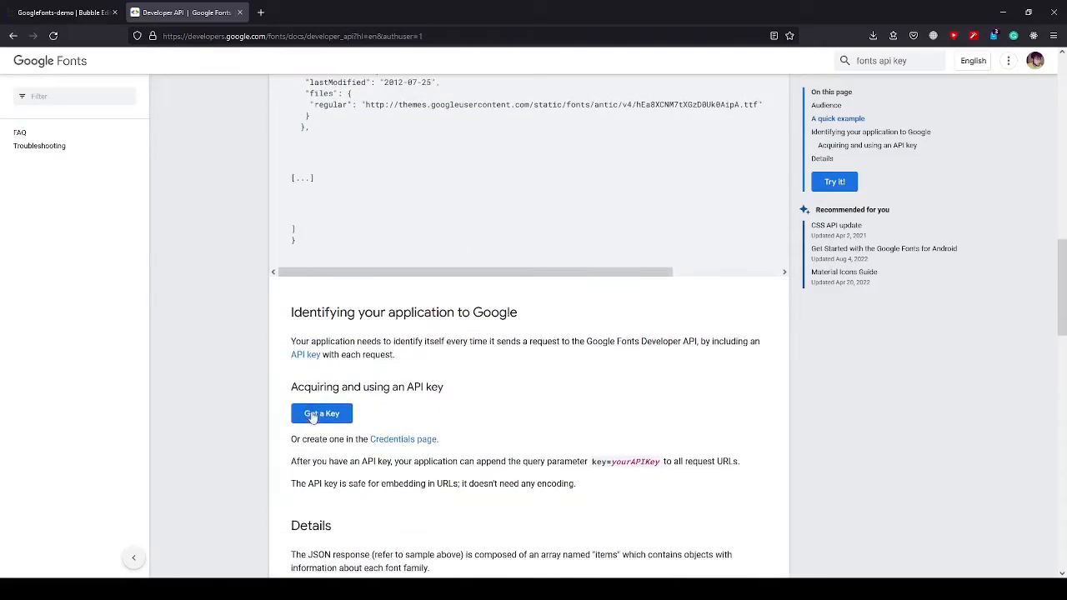
pyautogui.click(328, 417)
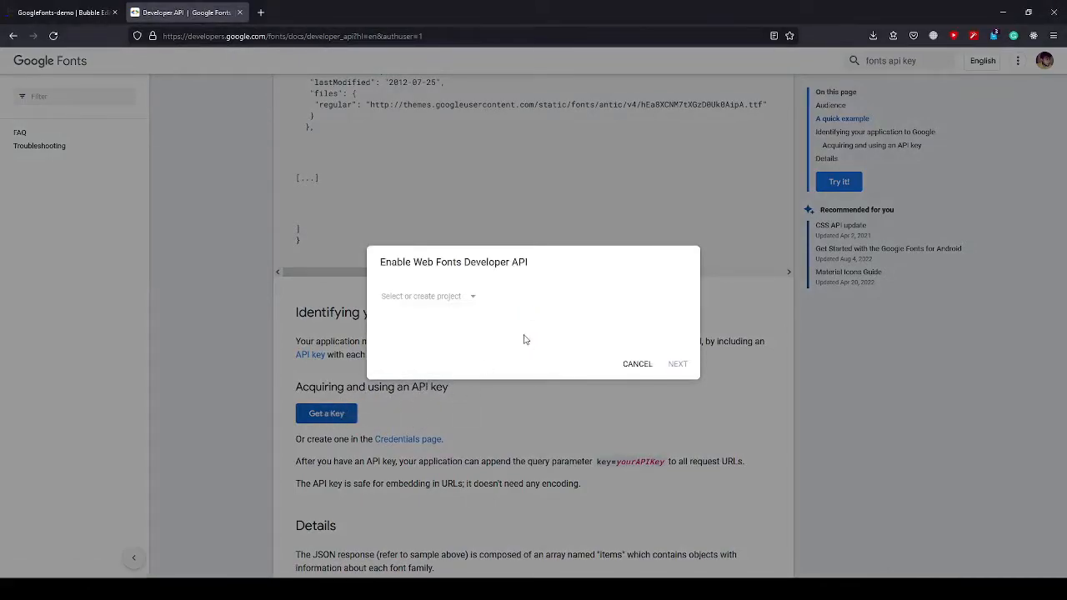
pyautogui.click(472, 299)
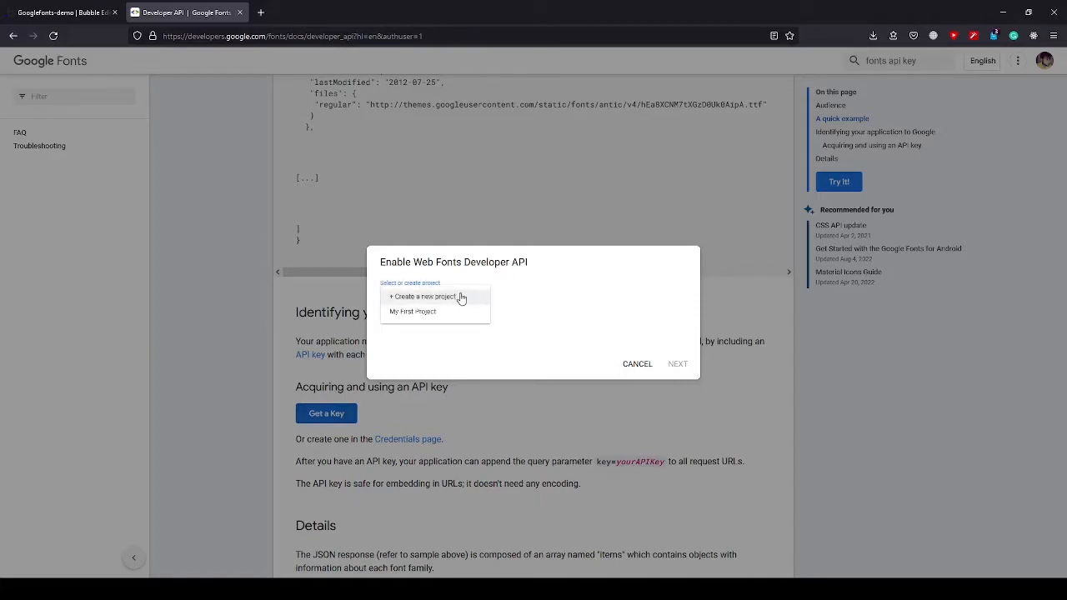
pyautogui.click(420, 313)
pyautogui.click(677, 365)
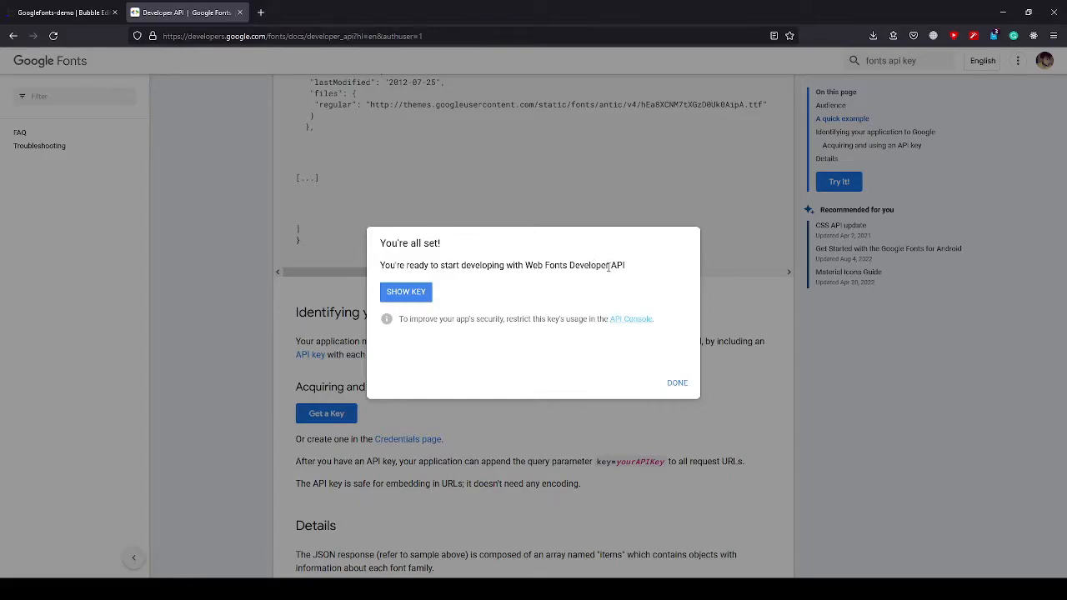
pyautogui.click(423, 294)
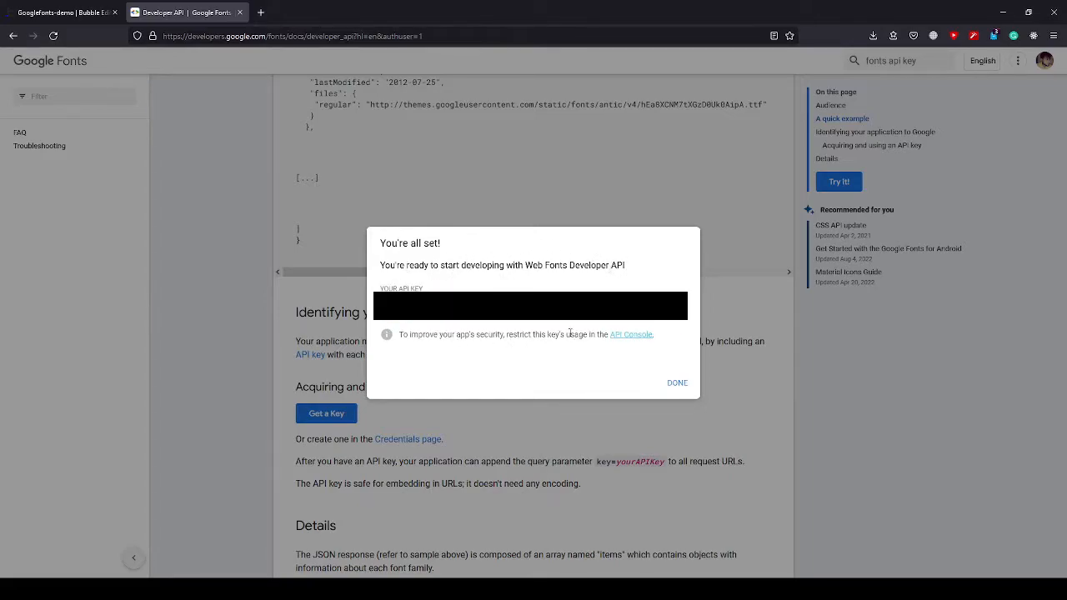
pyautogui.click(677, 384)
pyautogui.scroll(5, 546, 404)
pyautogui.scroll(5, 546, 403)
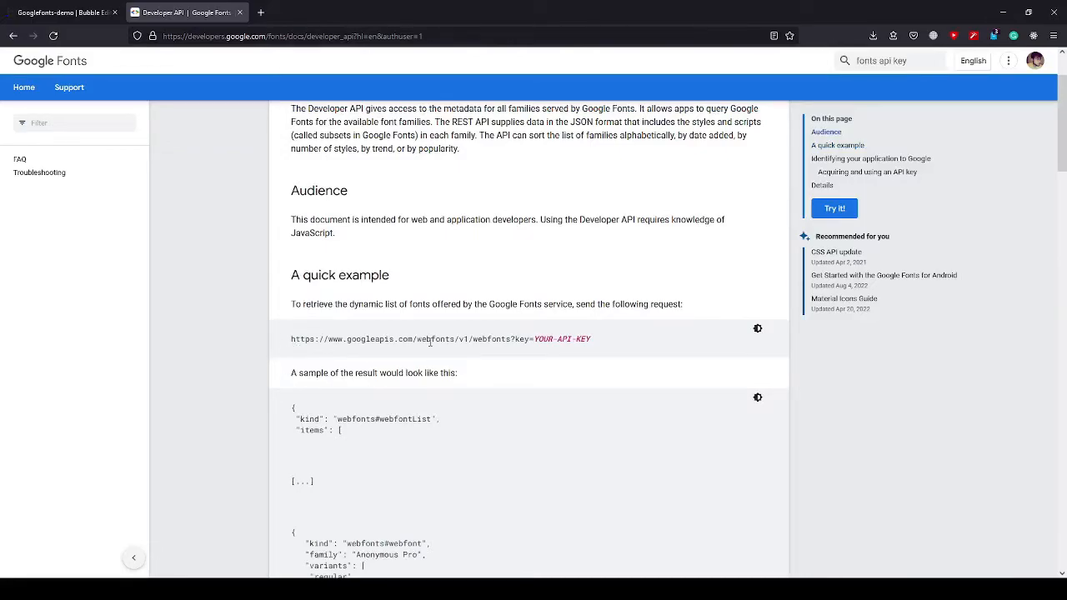
pyautogui.scroll(-2, 493, 359)
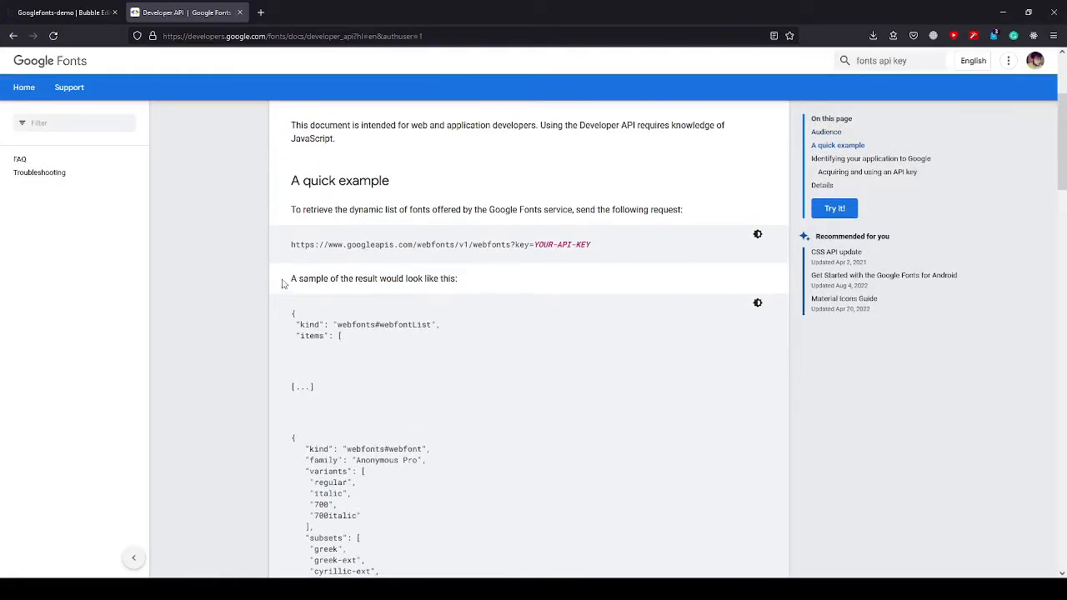
pyautogui.moveTo(291, 245); pyautogui.dragTo(534, 259)
pyautogui.hotkey('ctrl', 'c')
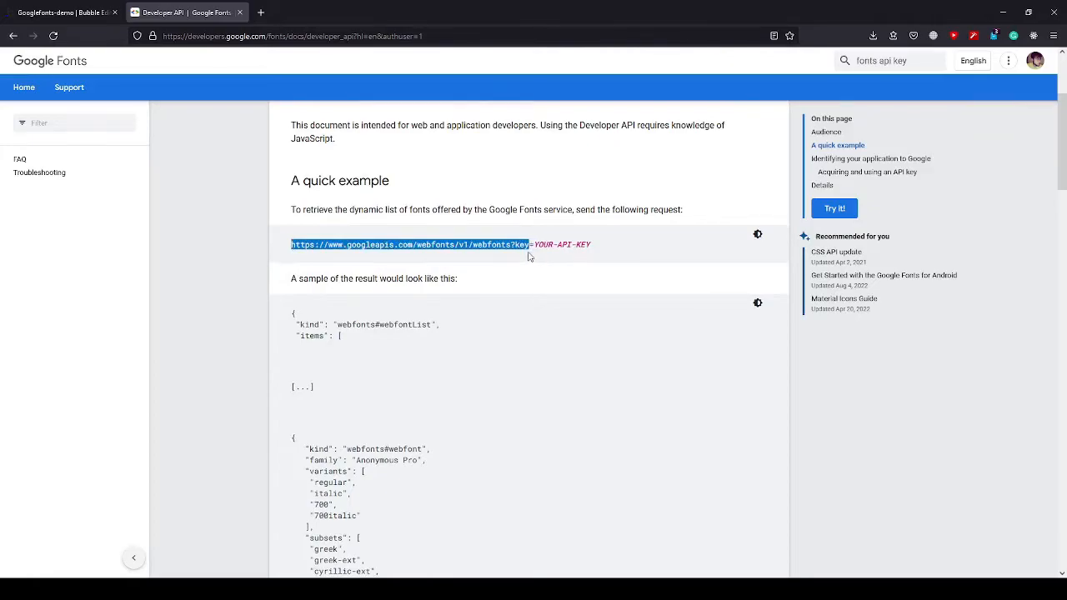
pyautogui.click(260, 12)
pyautogui.click(309, 42)
pyautogui.hotkey('ctrl', 'v')
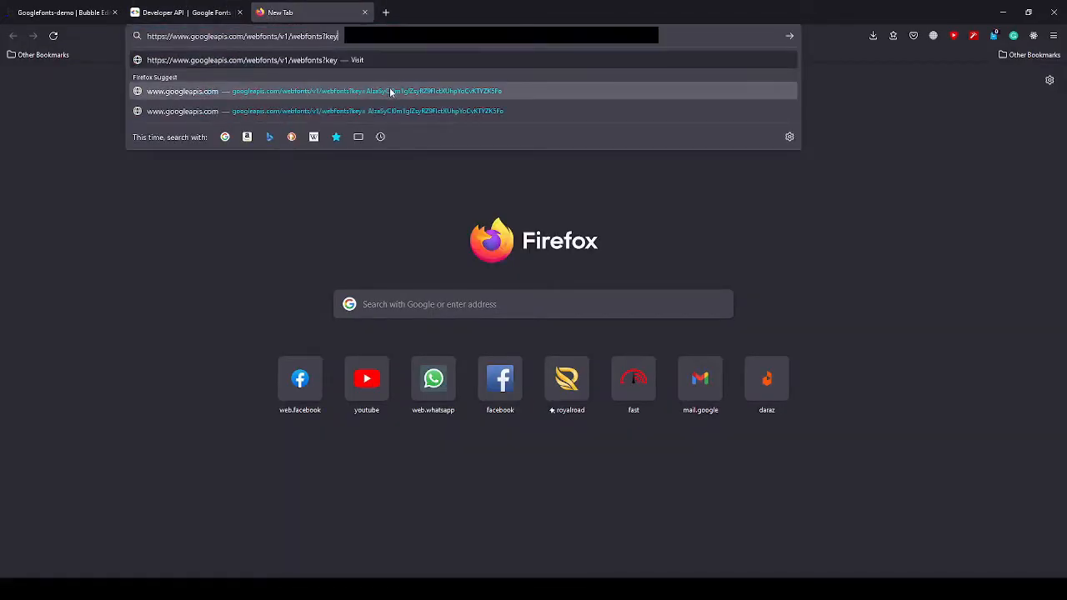
pyautogui.write('=')
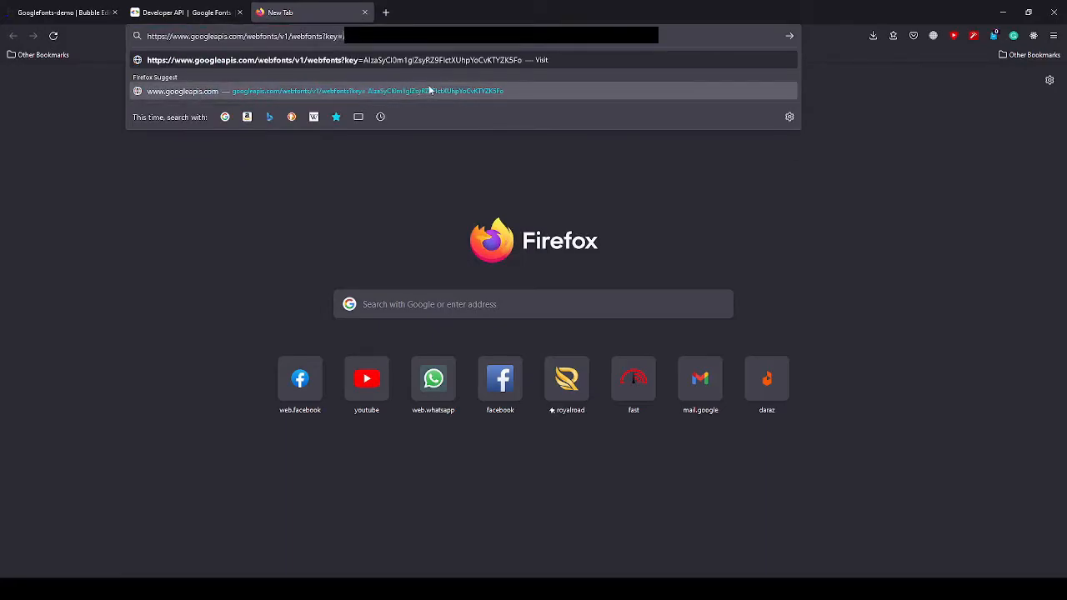
pyautogui.hotkey('ctrl', 'v')
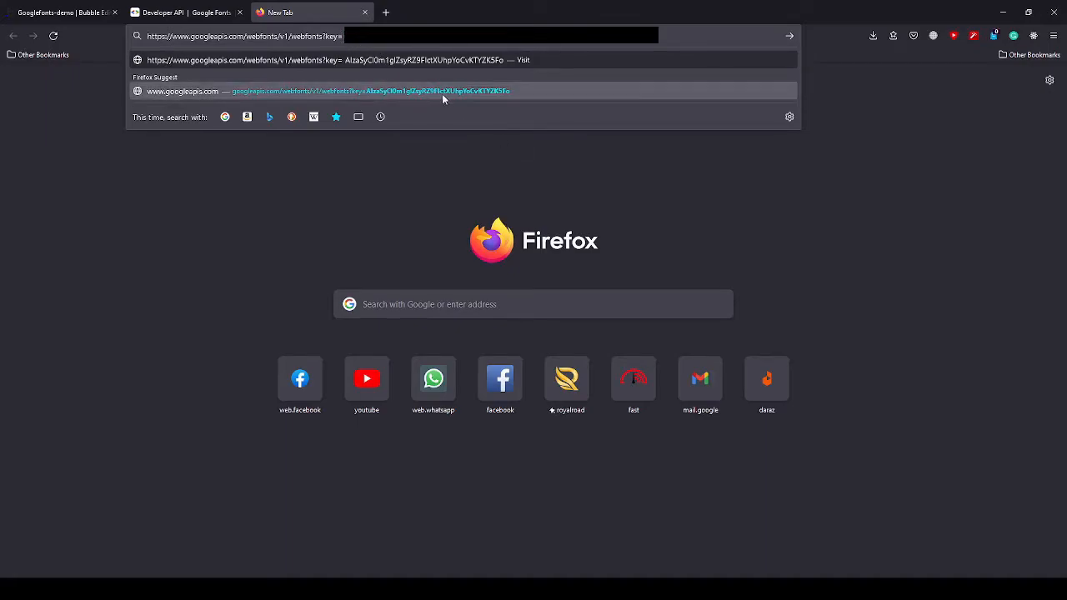
pyautogui.press('Delete')
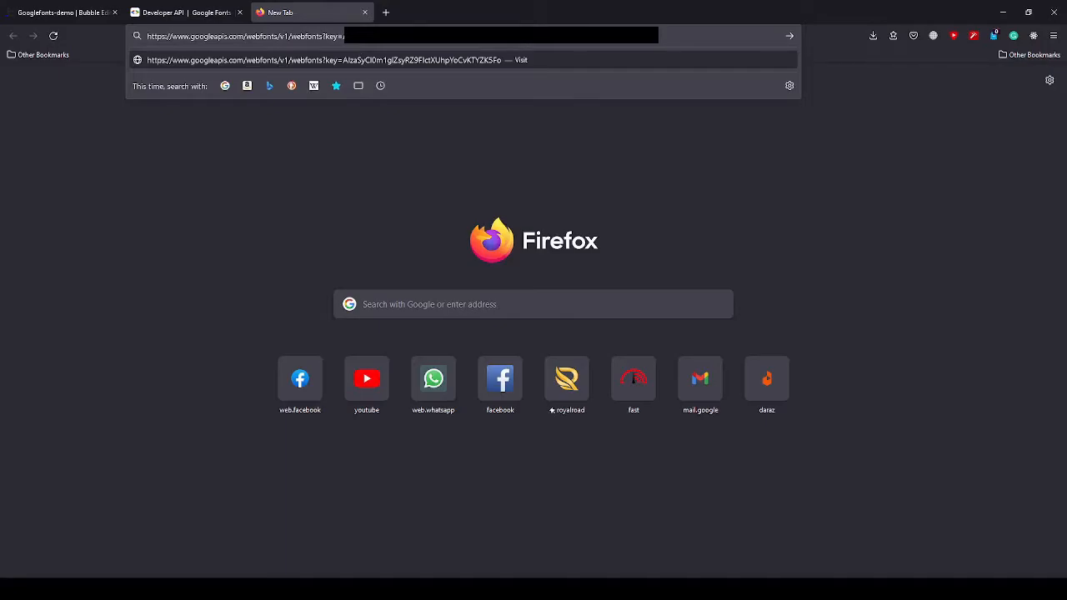
pyautogui.press('Return')
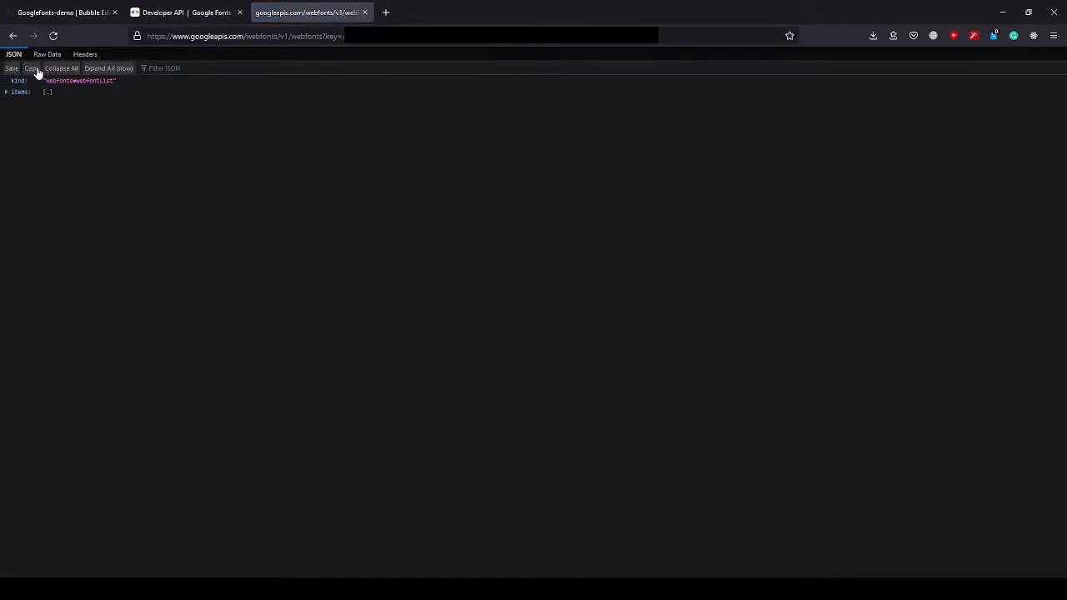
# Examine the raw JSON font list returned by the request and compare it with the documentation's sample response.
pyautogui.click(39, 56)
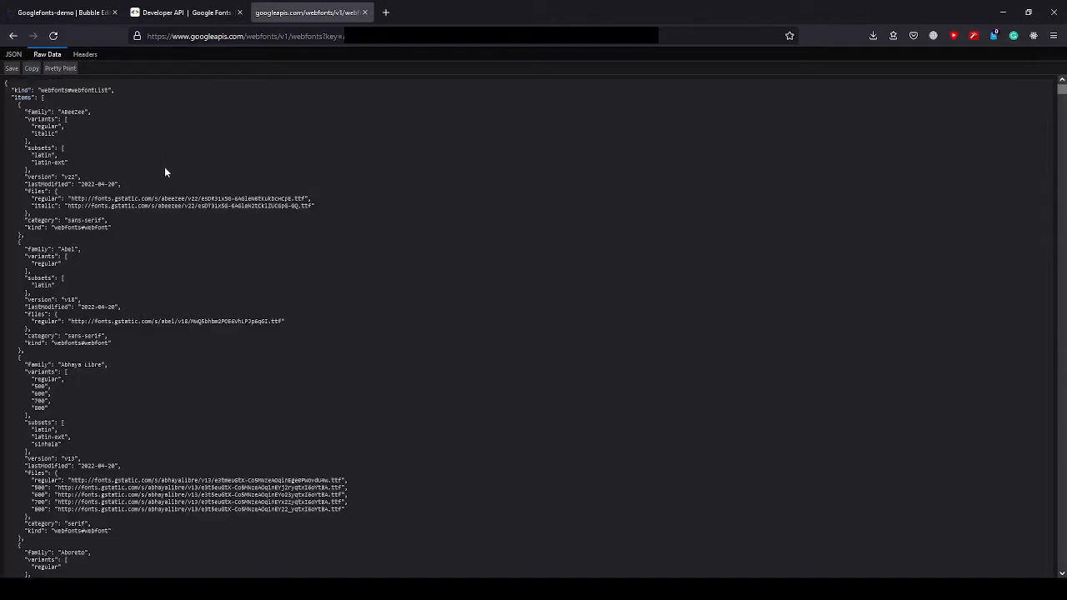
pyautogui.scroll(-4, 173, 191)
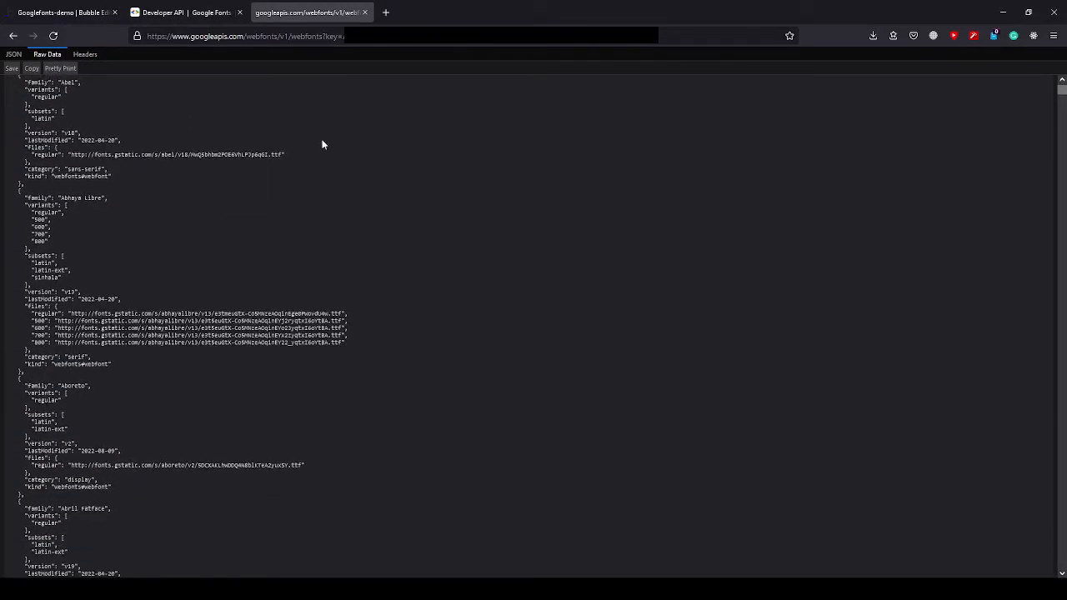
pyautogui.scroll(-7, 169, 174)
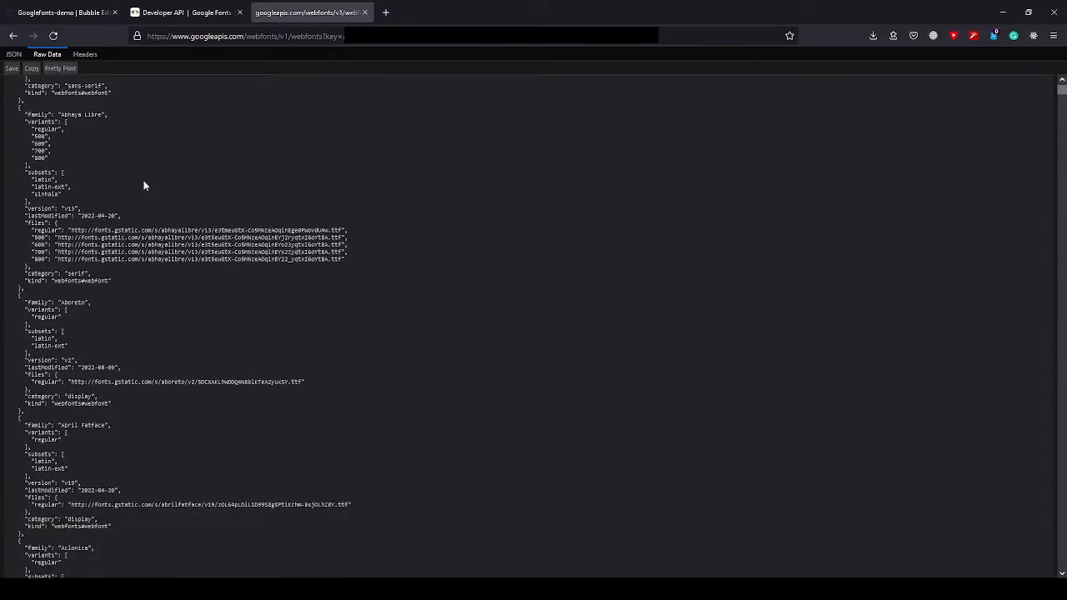
pyautogui.scroll(-18, 104, 195)
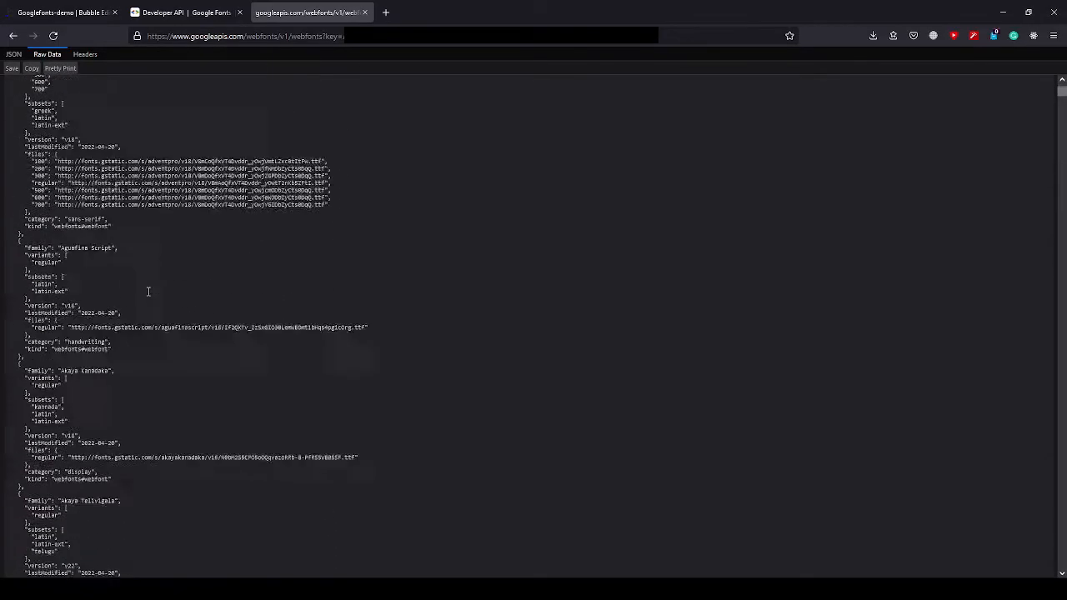
pyautogui.scroll(20, 117, 276)
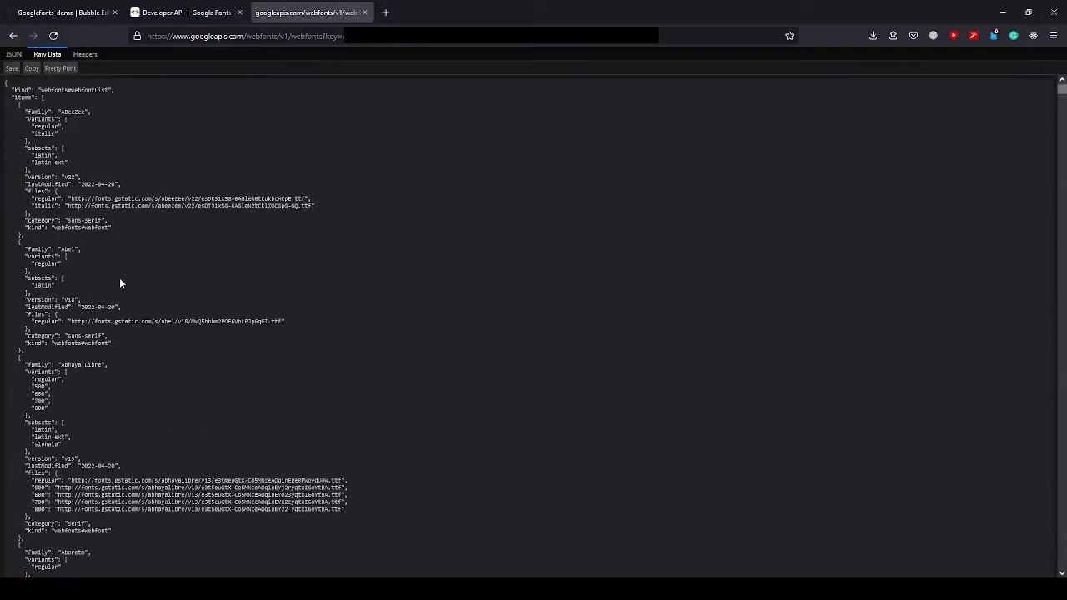
pyautogui.click(175, 13)
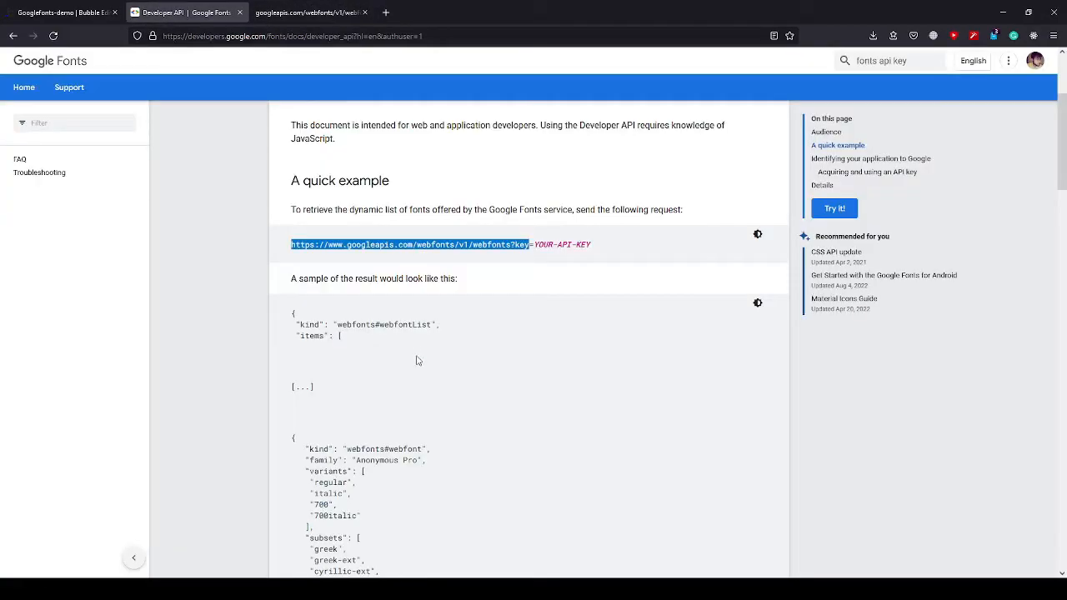
pyautogui.scroll(-2, 425, 392)
pyautogui.click(304, 13)
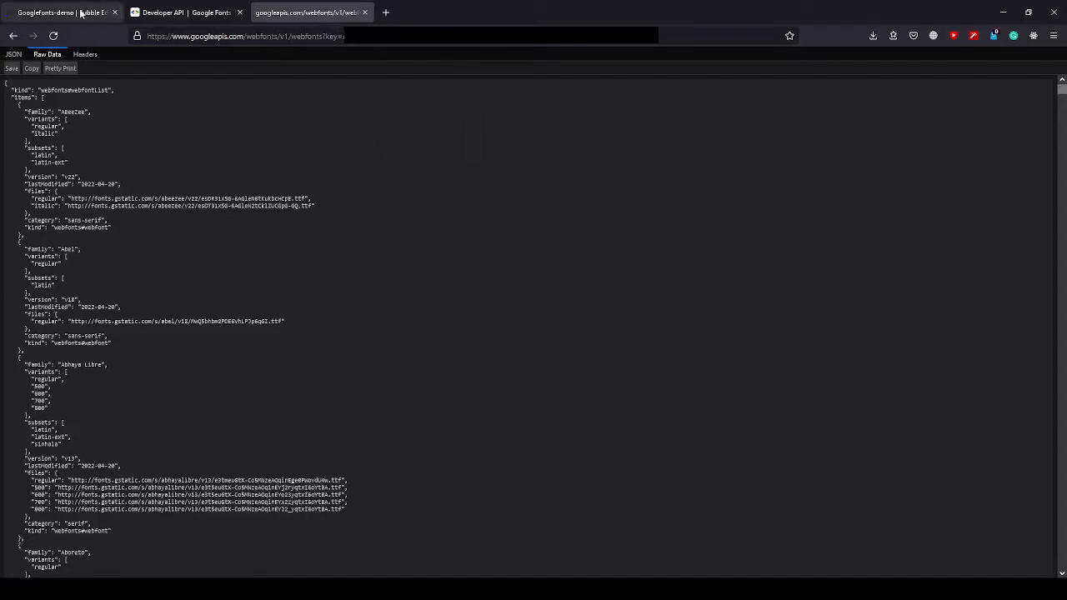
# Switch back to the Bubble editor and name the API "Google Fonts" in the API Connector.
pyautogui.click(81, 12)
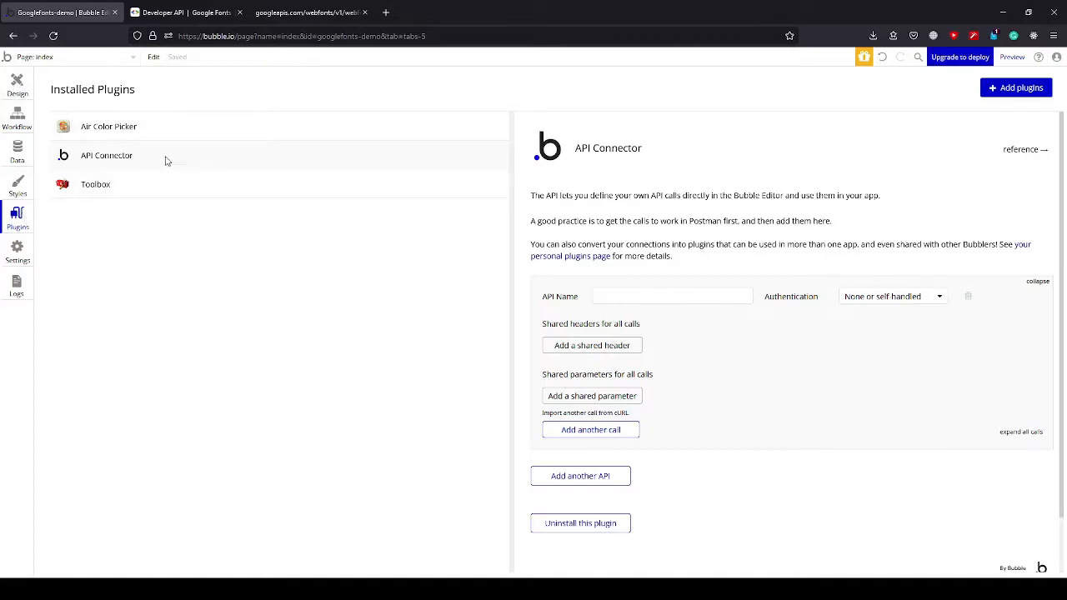
pyautogui.click(640, 296)
pyautogui.write('Google Fonts')
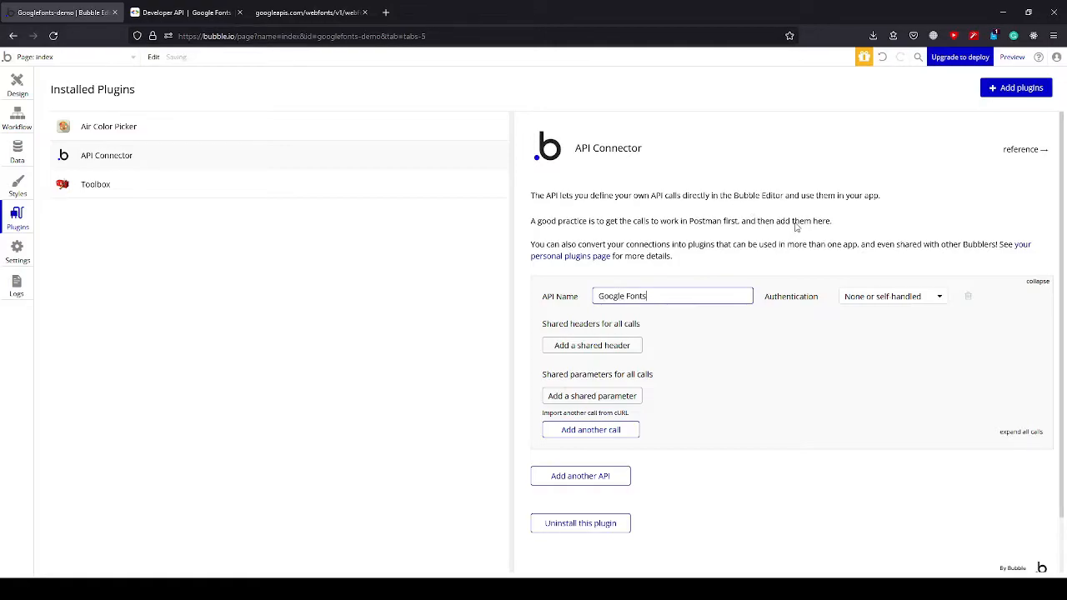
# Set the Google Fonts API's authentication to Private key in URL, with key name "key" and the API key pasted as its value.
pyautogui.click(269, 13)
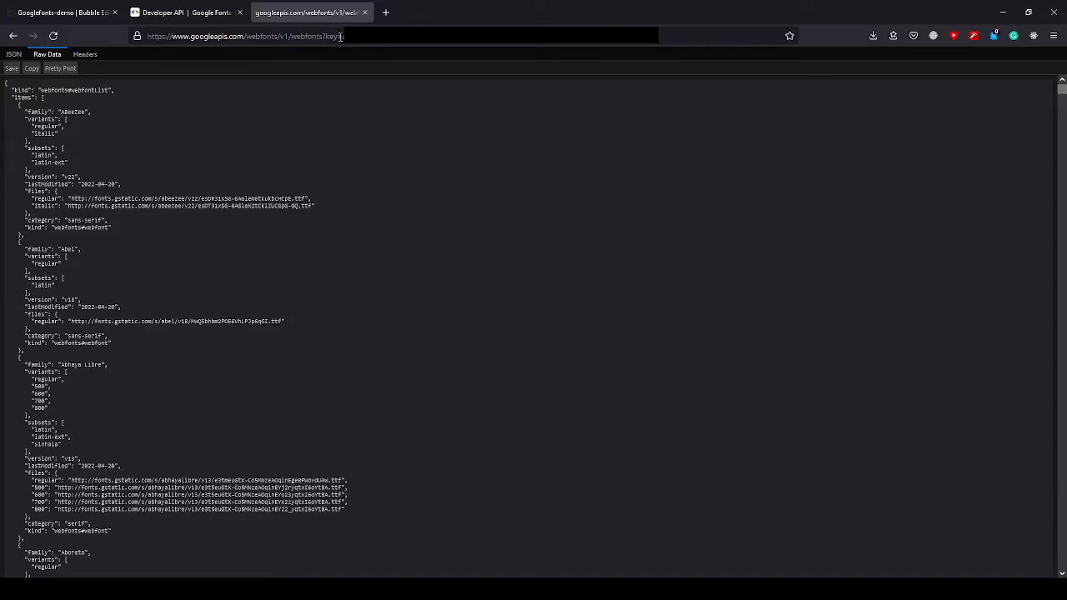
pyautogui.click(80, 13)
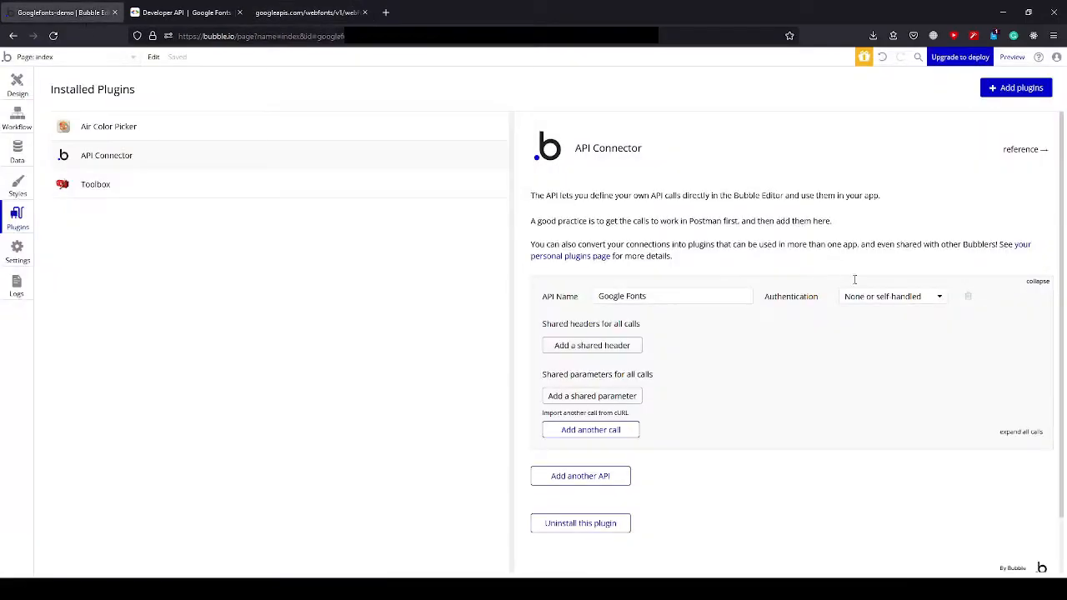
pyautogui.click(880, 297)
pyautogui.click(875, 332)
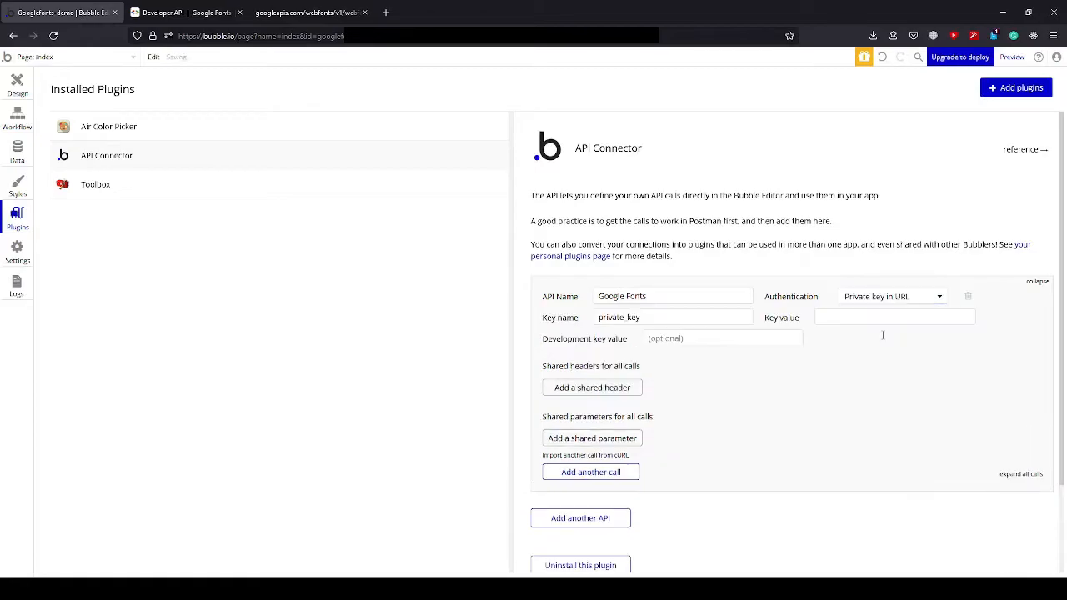
pyautogui.doubleClick(677, 316)
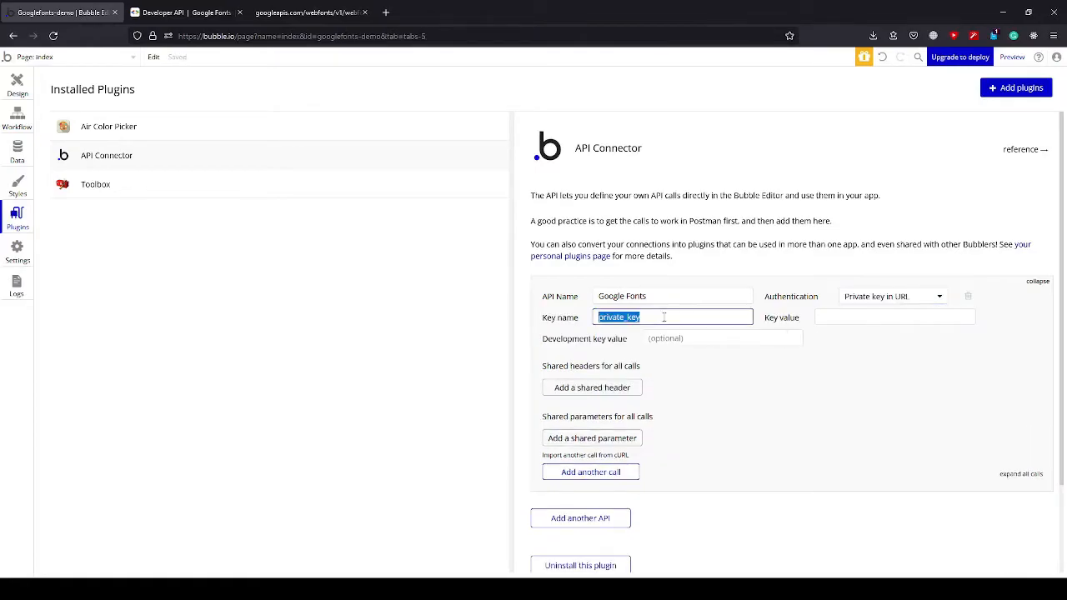
pyautogui.write('key')
pyautogui.click(802, 416)
pyautogui.click(843, 319)
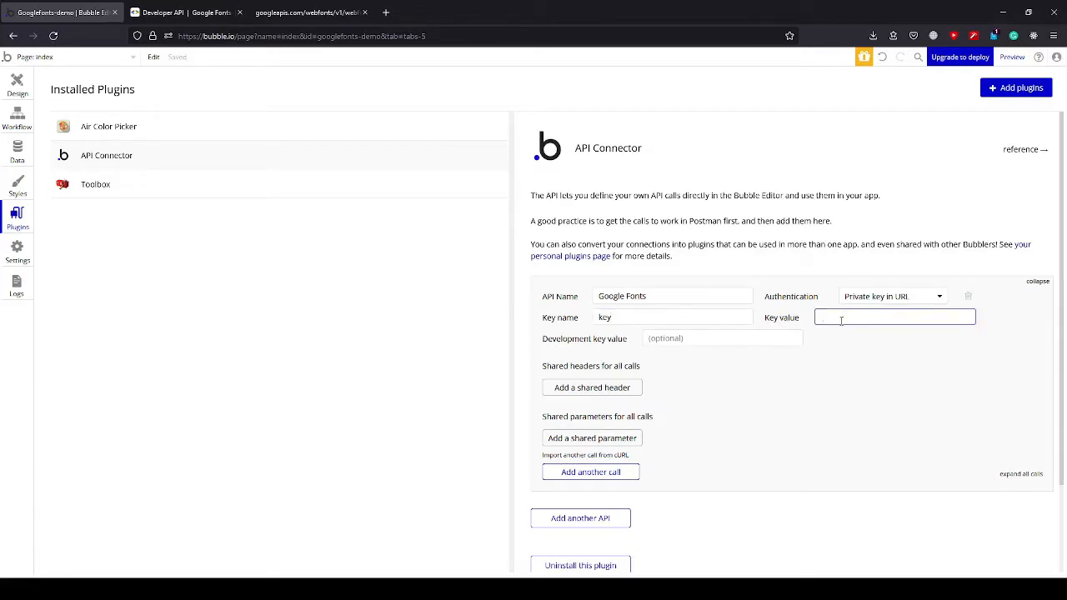
pyautogui.hotkey('ctrl', 'v')
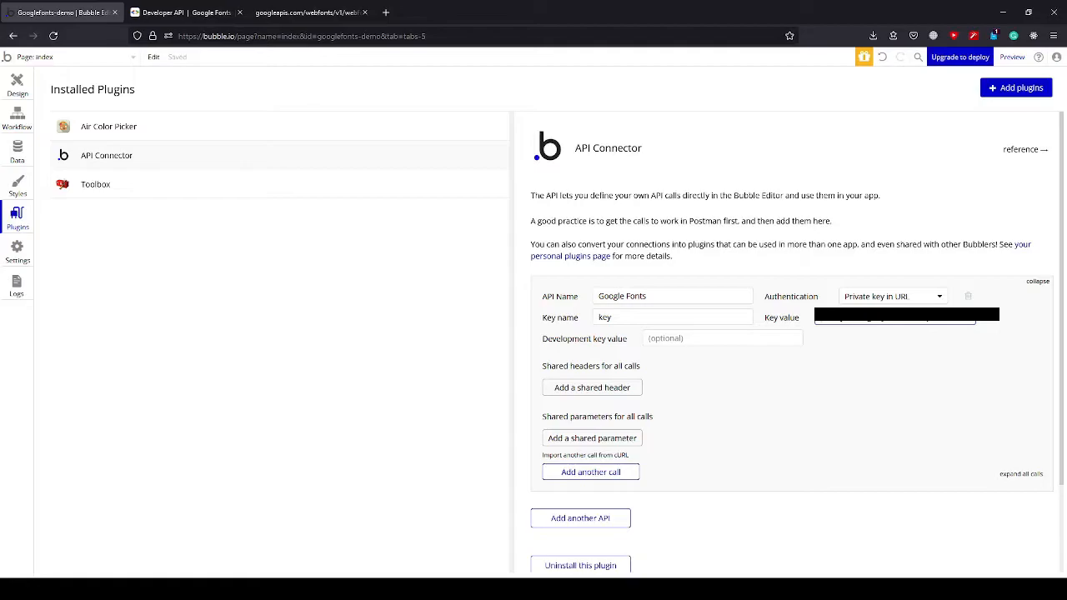
# Add a new call to the Google Fonts API in the API Connector.
pyautogui.scroll(-2, 836, 380)
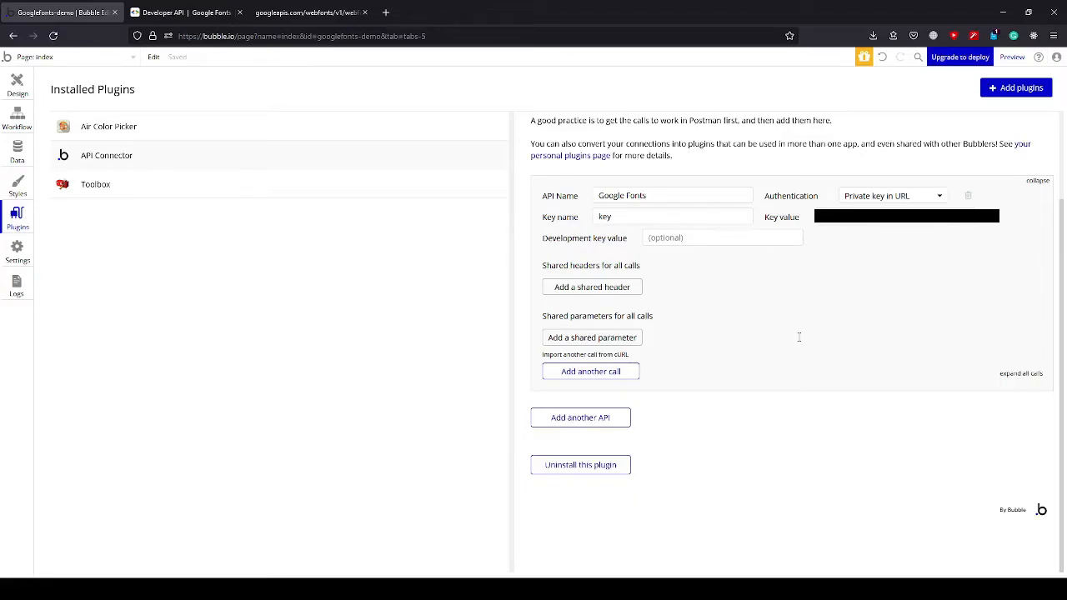
pyautogui.click(616, 371)
pyautogui.scroll(-2, 702, 338)
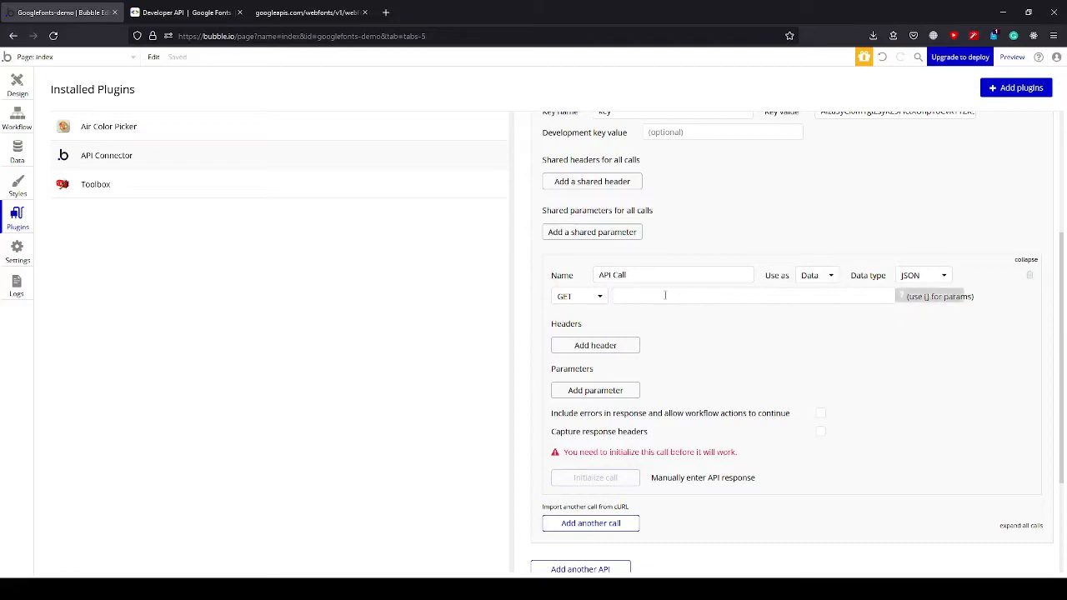
# Switch to the raw JSON response page and copy its request address up to the question mark, leaving out the key parameter.
pyautogui.click(310, 13)
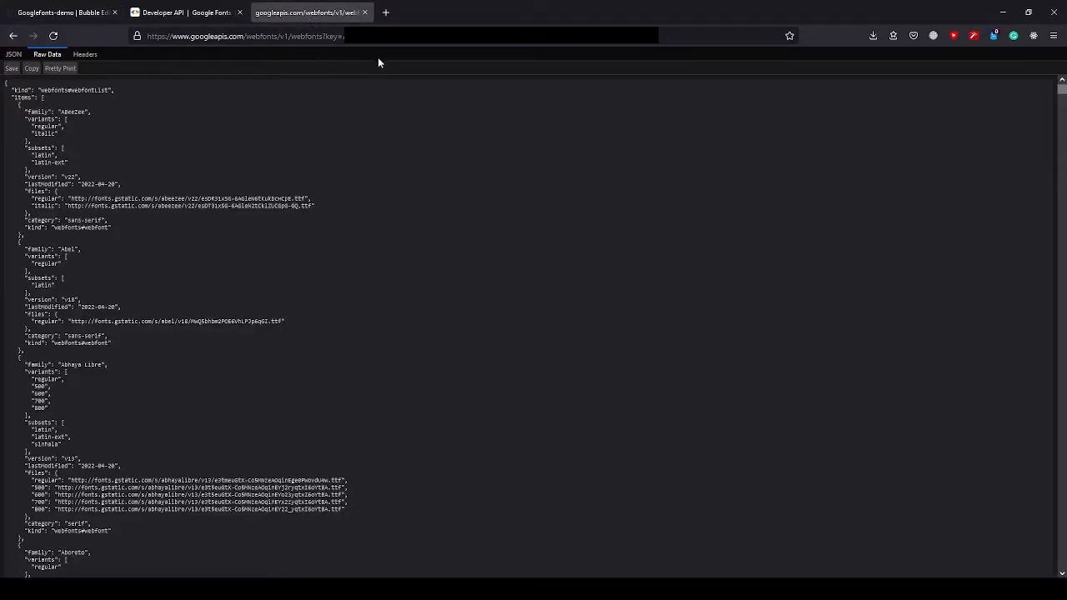
pyautogui.click(342, 37)
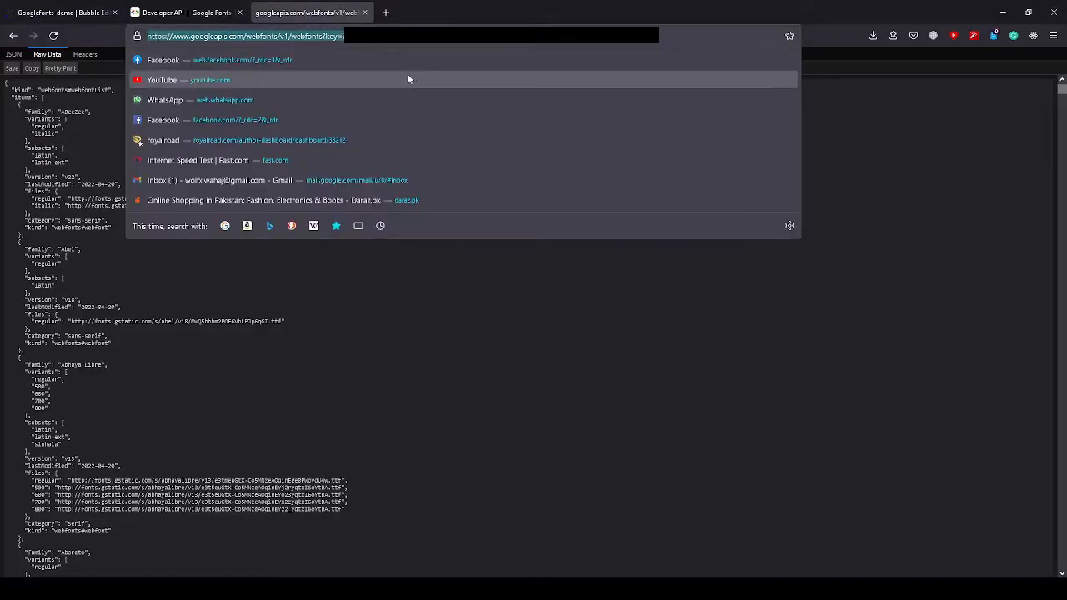
pyautogui.press('Right')
pyautogui.press('Right')
pyautogui.press('Right')
pyautogui.press('Right')
pyautogui.press('Right')
pyautogui.press('Right')
pyautogui.press('Right')
pyautogui.press('Right')
pyautogui.press('Right')
pyautogui.press('Right')
pyautogui.press('Right')
pyautogui.press('Right')
pyautogui.press('Right')
pyautogui.press('Right')
pyautogui.press('Right')
pyautogui.press('Right')
pyautogui.press('Right')
pyautogui.press('Right')
pyautogui.press('Right')
pyautogui.press('Right')
pyautogui.press('Right')
pyautogui.press('Right')
pyautogui.press('Right')
pyautogui.press('Right')
pyautogui.press('Right')
pyautogui.press('Right')
pyautogui.press('Right')
pyautogui.press('Right')
pyautogui.press('Right')
pyautogui.press('Right')
pyautogui.press('Right')
pyautogui.press('Right')
pyautogui.press('Right')
pyautogui.hotkey('ctrl', 'shift', 'Left')
pyautogui.hotkey('ctrl', 'shift', 'Left')
pyautogui.hotkey('shift', 'Home')
pyautogui.hotkey('ctrl', 'c')
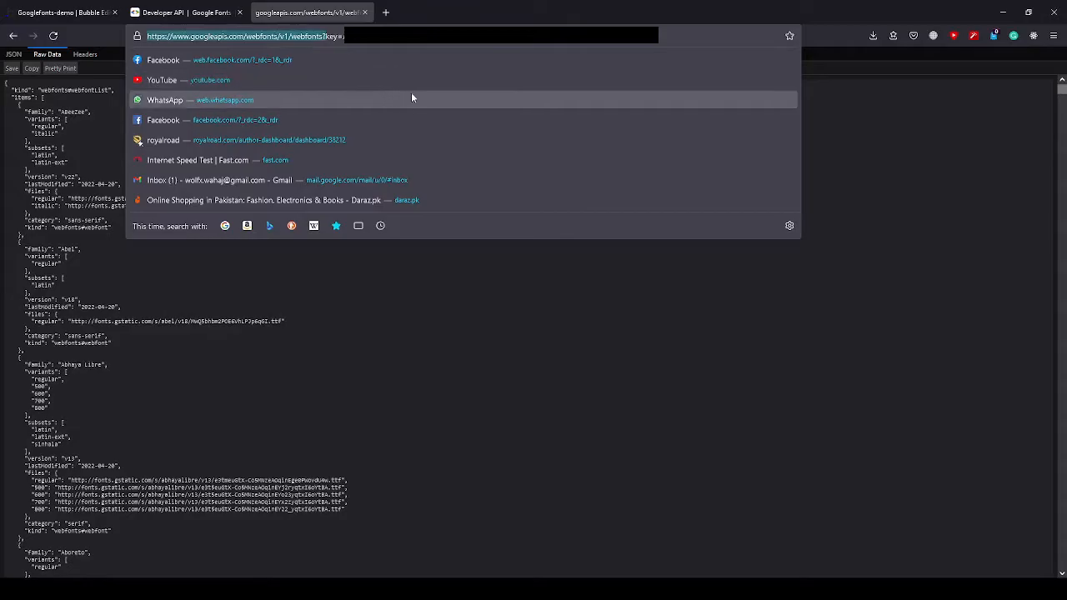
pyautogui.click(81, 14)
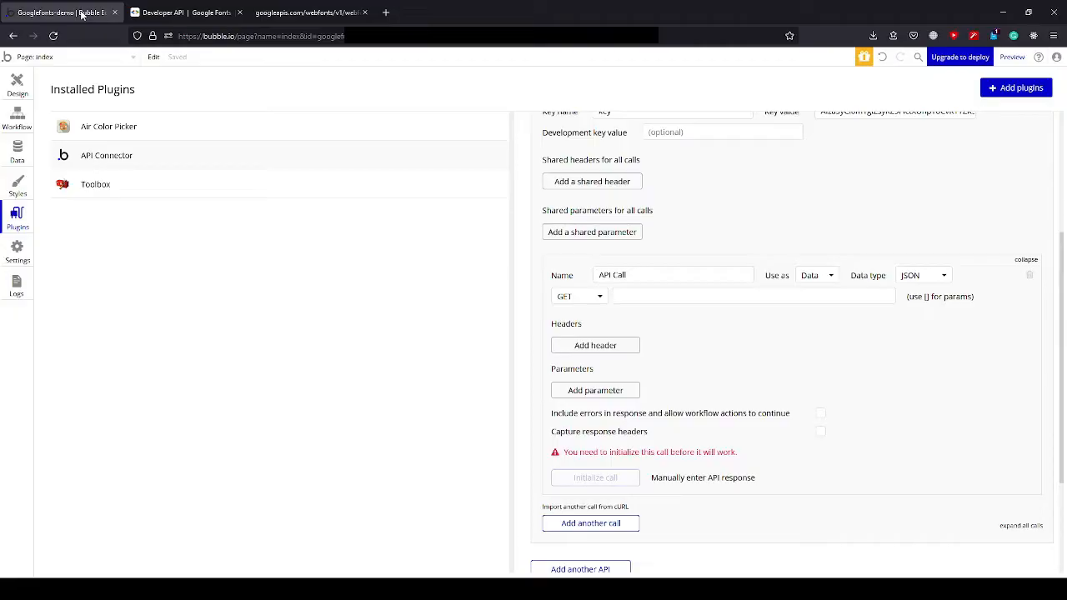
pyautogui.click(667, 298)
pyautogui.hotkey('ctrl', 'v')
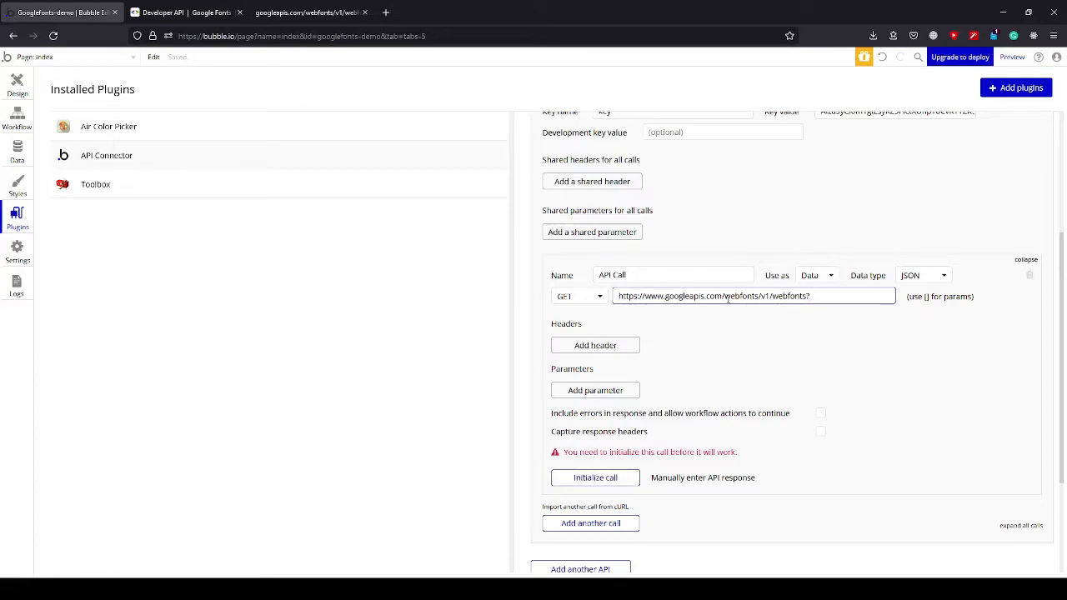
# Initialize the Google Fonts API call and save its returned values with the default data types.
pyautogui.scroll(2, 734, 329)
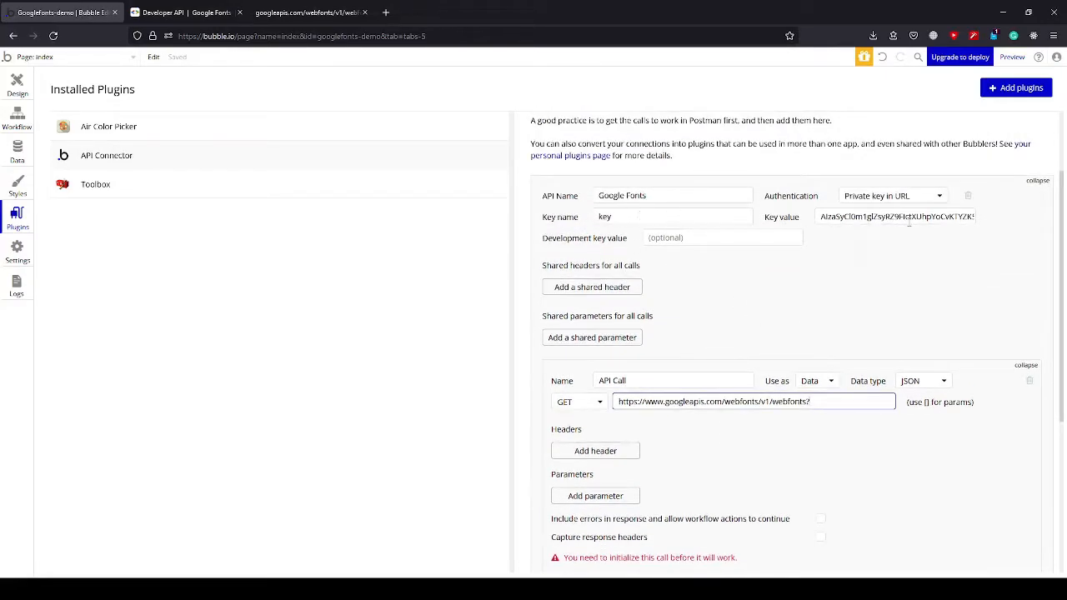
pyautogui.scroll(-2, 798, 309)
pyautogui.scroll(-2, 837, 386)
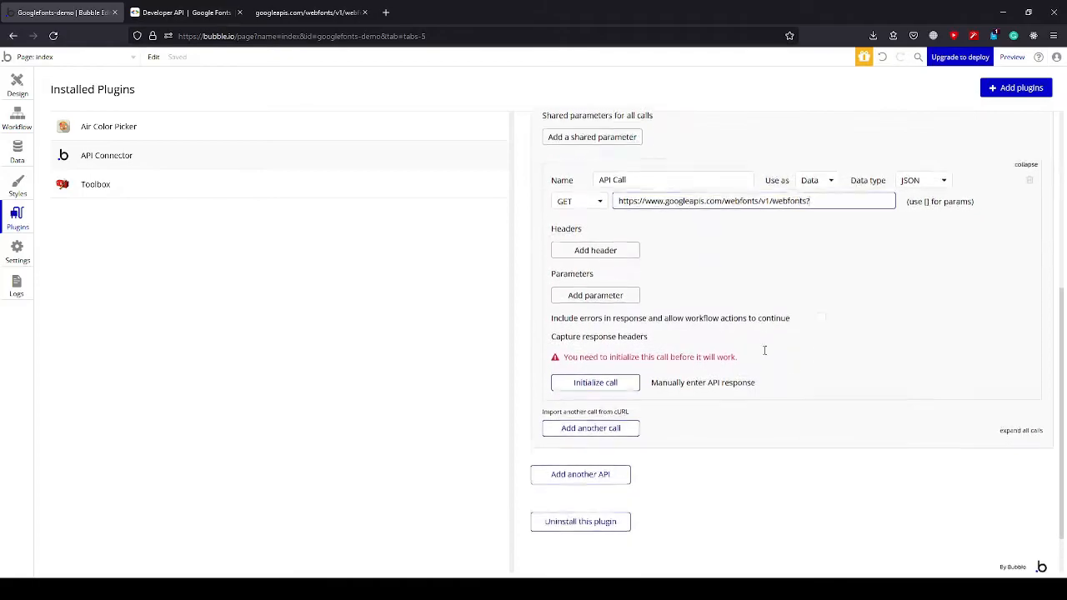
pyautogui.click(608, 378)
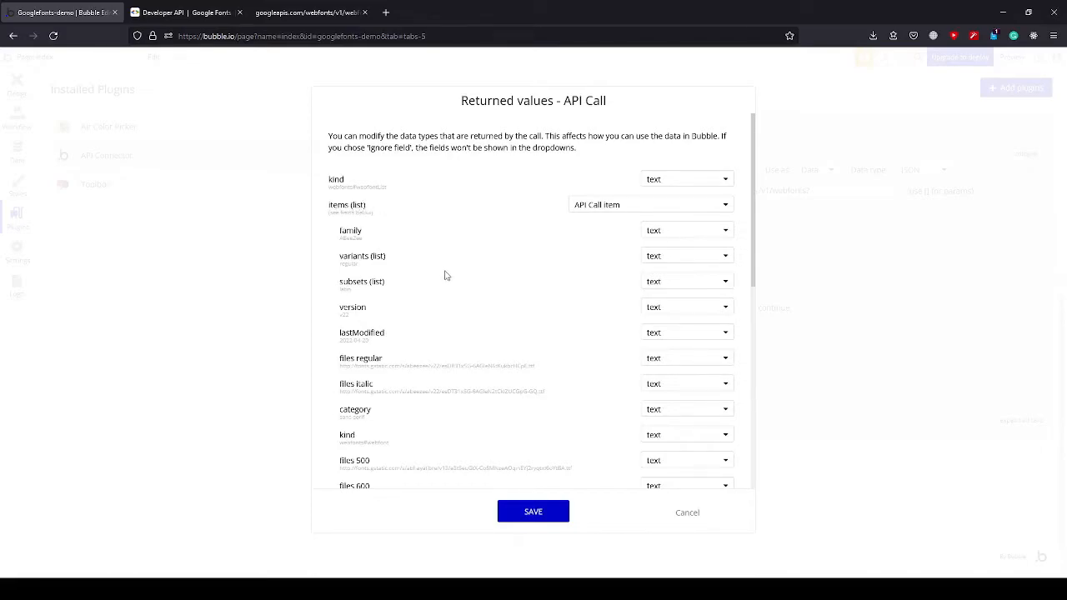
pyautogui.click(533, 511)
# In the Design view, search the elements for "dropdown" and set the index page's minimum width to 0.
pyautogui.click(18, 83)
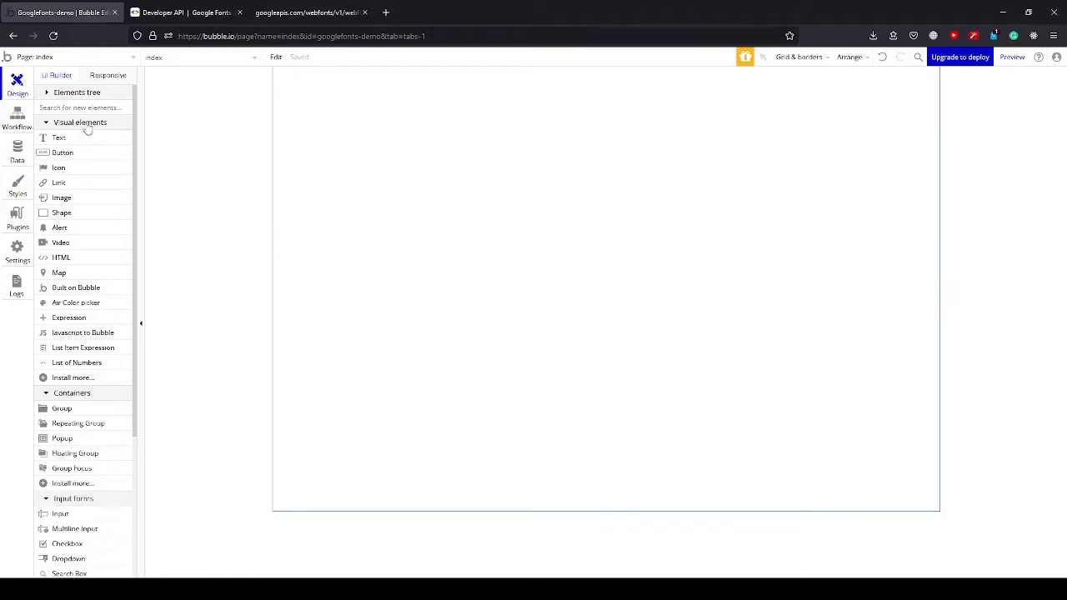
pyautogui.write('dropdown')
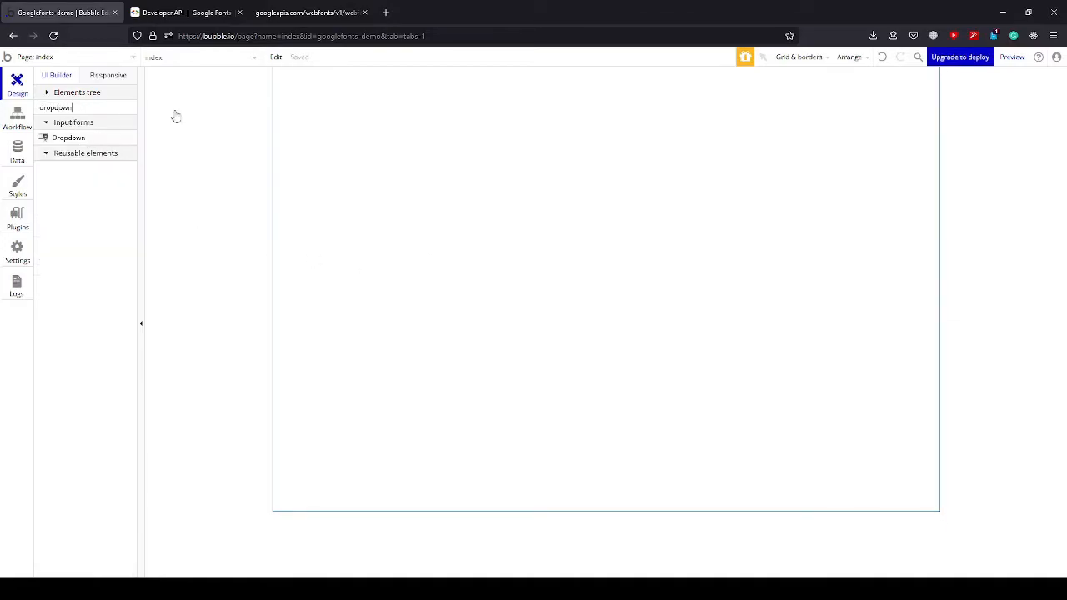
pyautogui.doubleClick(516, 173)
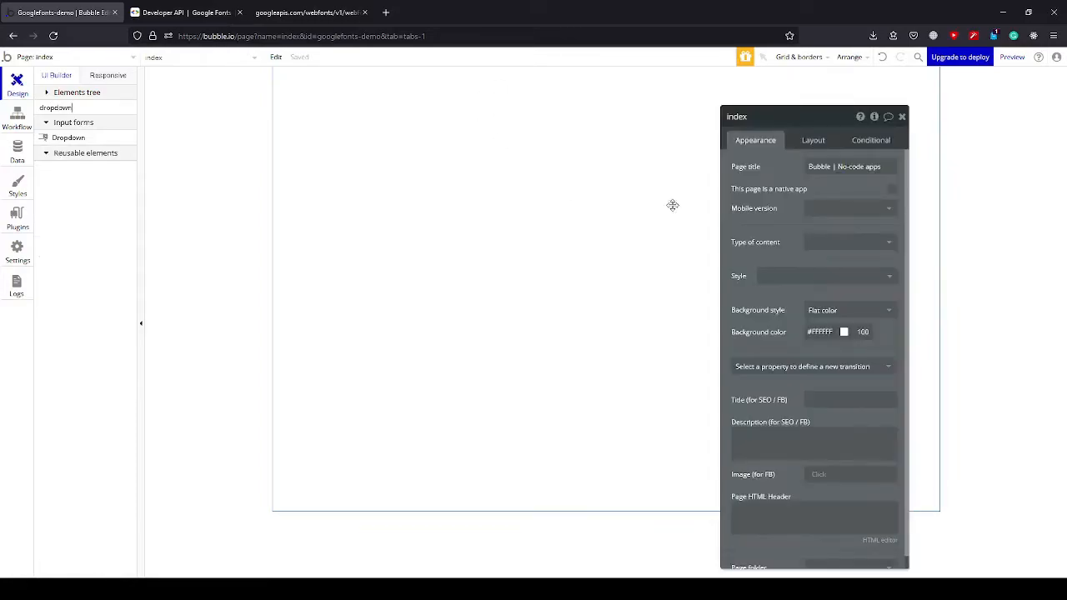
pyautogui.click(810, 142)
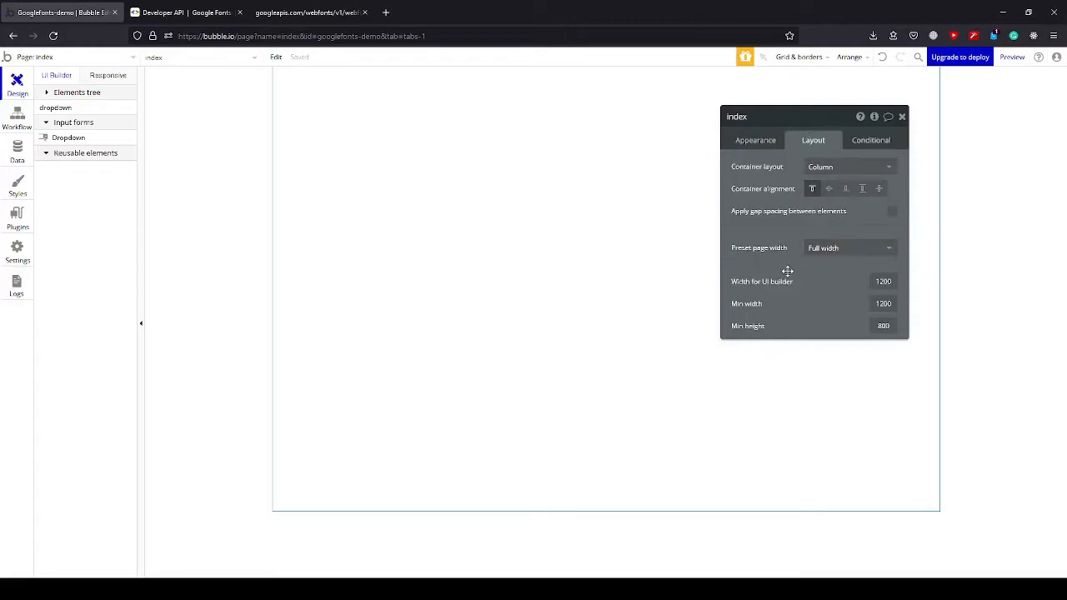
pyautogui.click(886, 305)
pyautogui.write('0')
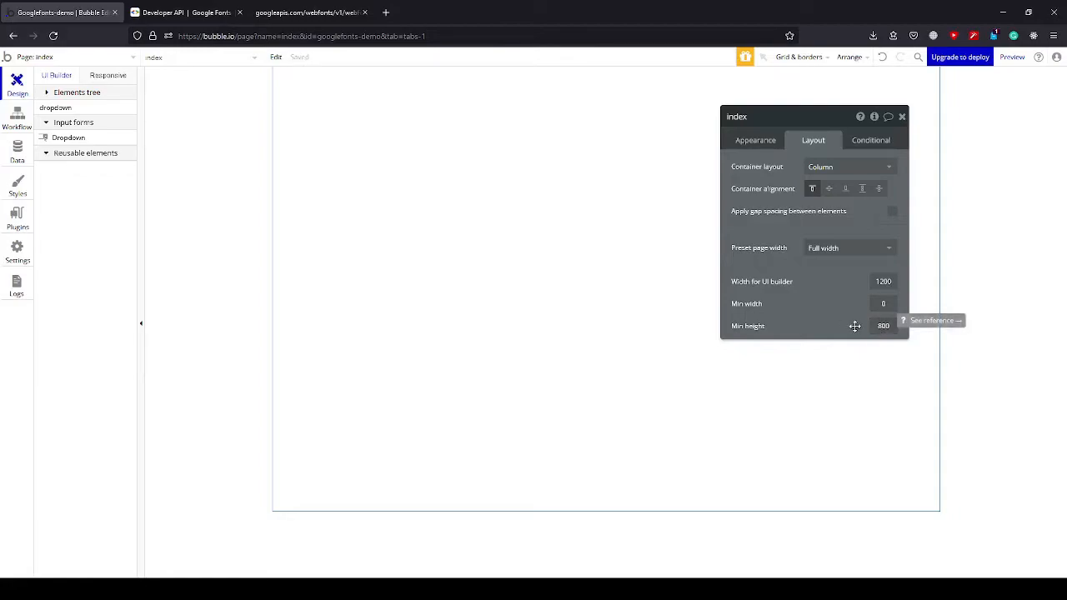
pyautogui.click(902, 117)
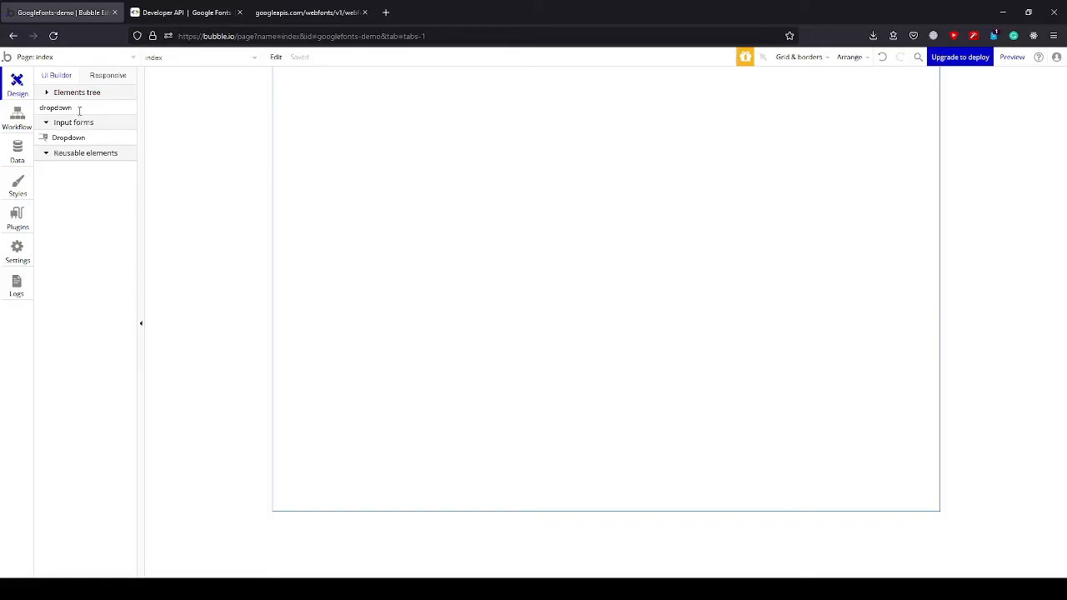
# Place a dropdown at the upper-left of the index page and name it "Dropdown Google Fonts".
pyautogui.click(71, 139)
pyautogui.click(303, 101)
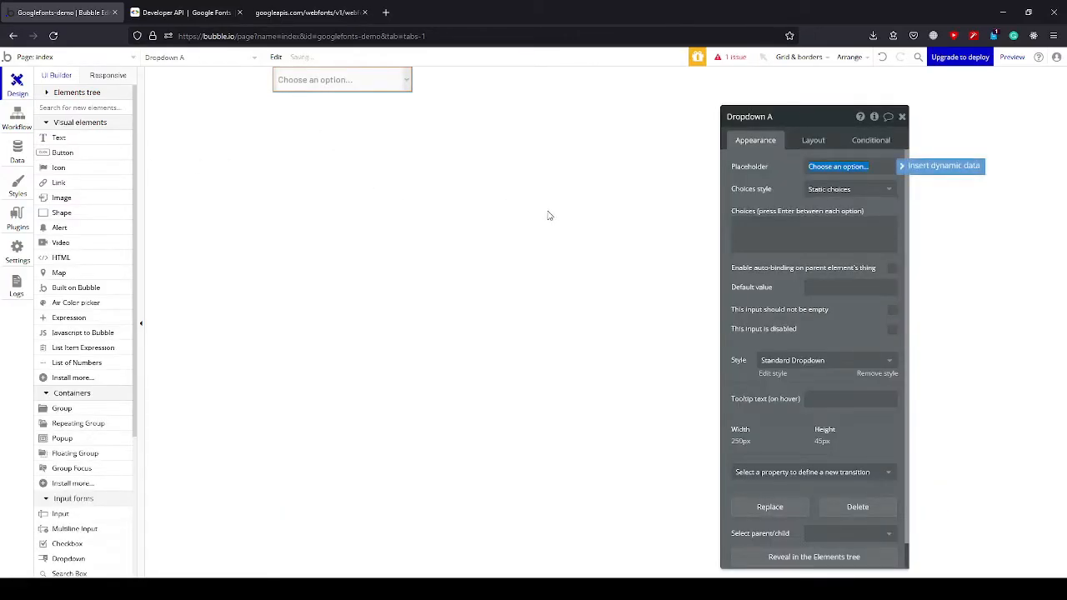
pyautogui.moveTo(791, 124); pyautogui.dragTo(782, 124)
pyautogui.click(777, 123)
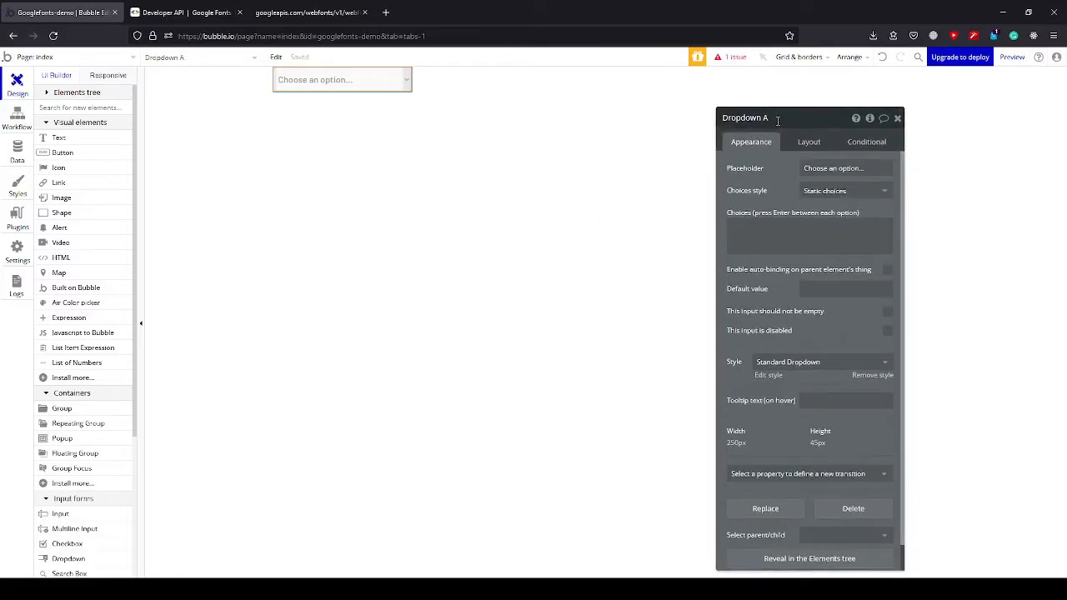
pyautogui.write('Google Fonts')
pyautogui.click(770, 171)
# Set the Google Fonts dropdown's placeholder to "Choose a Font".
pyautogui.tripleClick(848, 168)
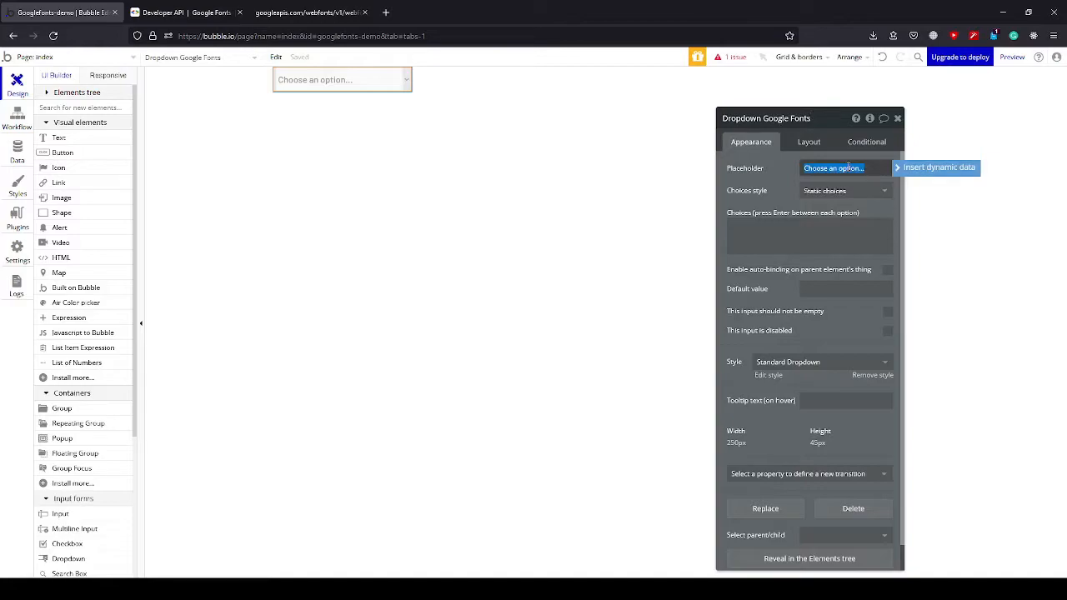
pyautogui.write('Choose a Font')
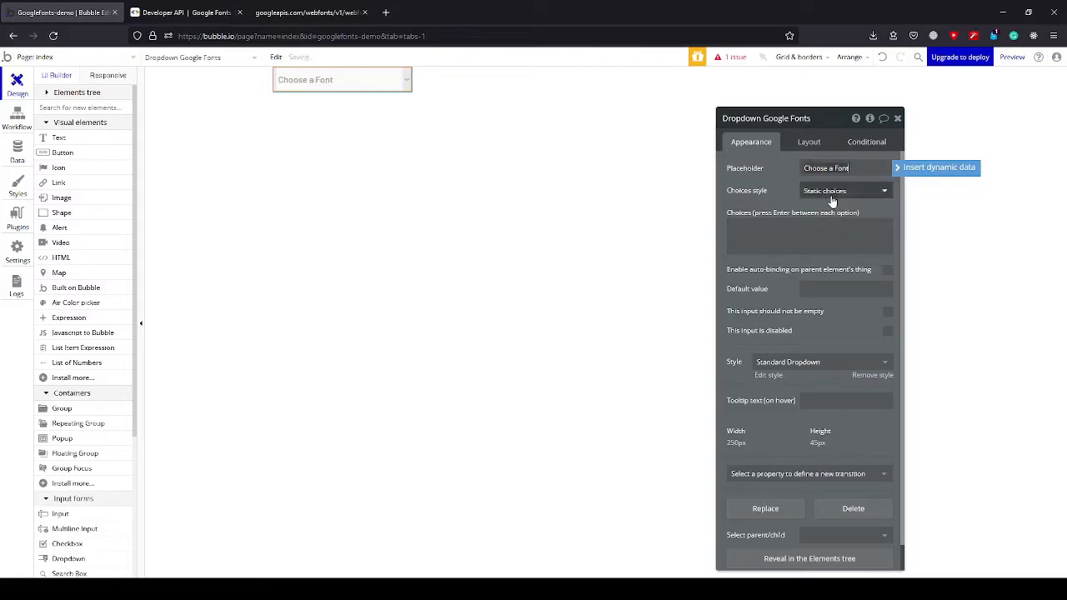
# Give the dropdown dynamic choices and set its type of choices to API Call item.
pyautogui.click(834, 193)
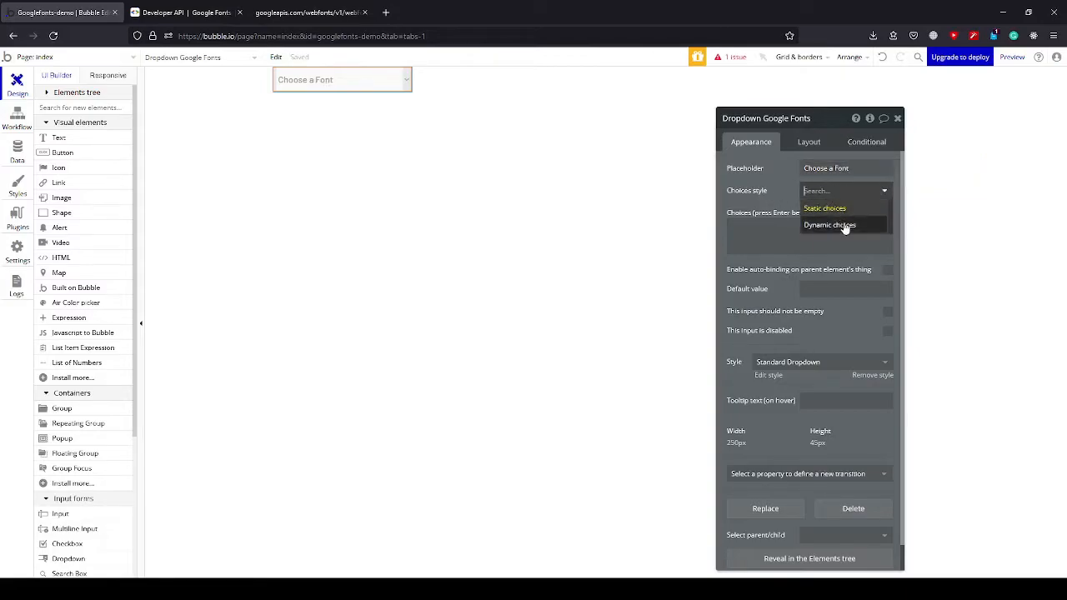
pyautogui.click(846, 225)
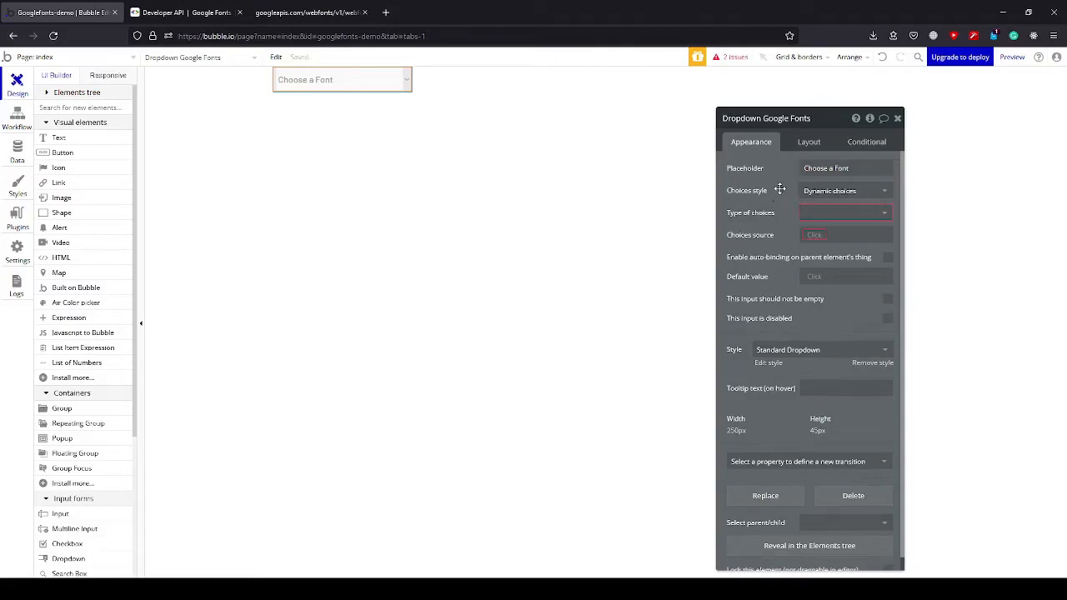
pyautogui.click(822, 213)
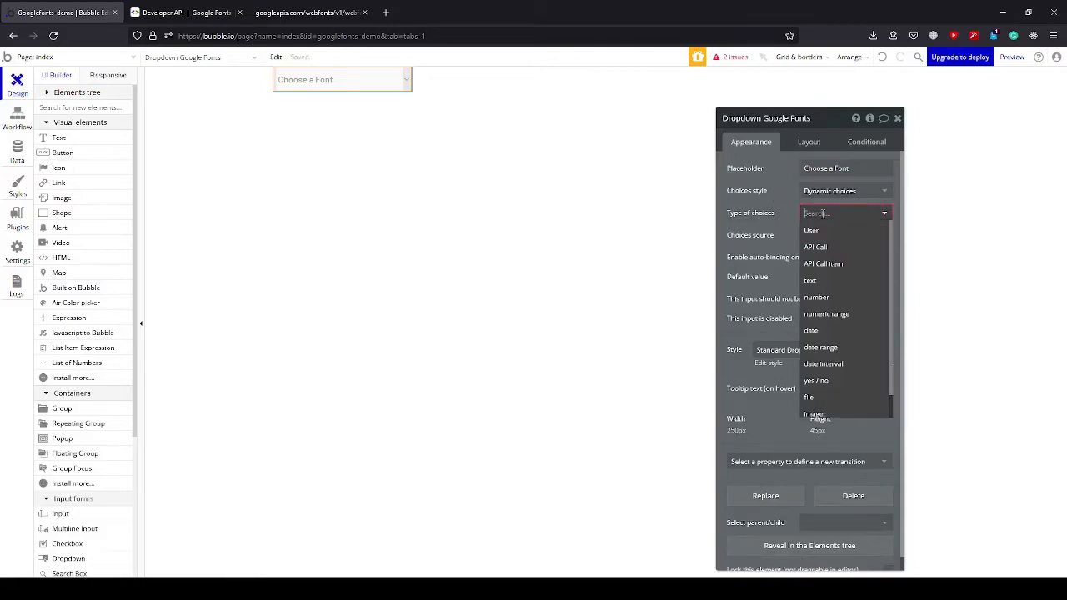
pyautogui.click(831, 265)
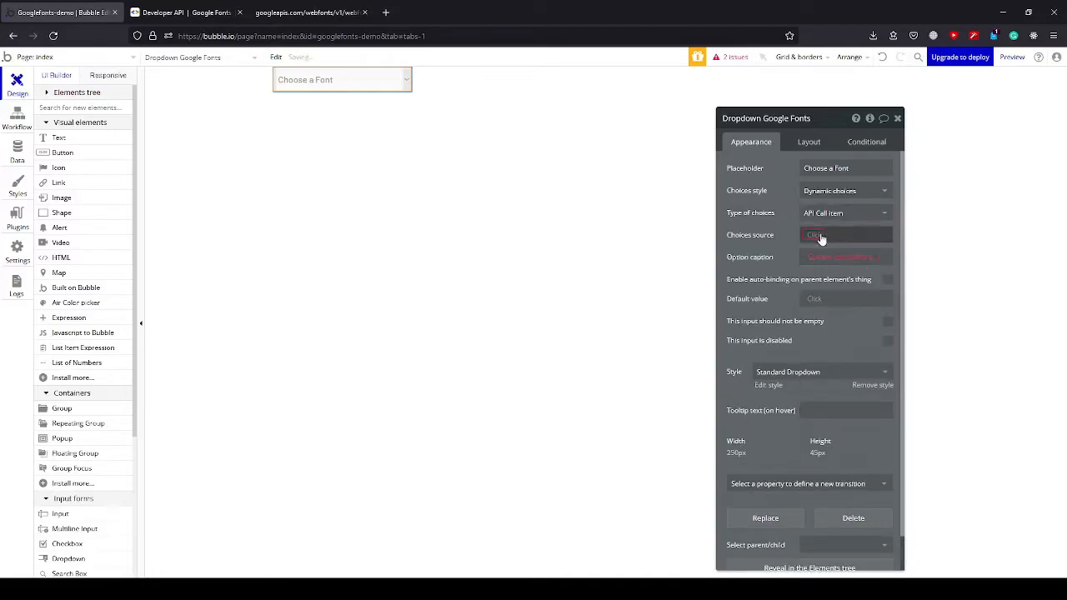
# Set the dropdown's choices source to get data from an external API, with Google Fonts - API Call as the provider.
pyautogui.click(819, 235)
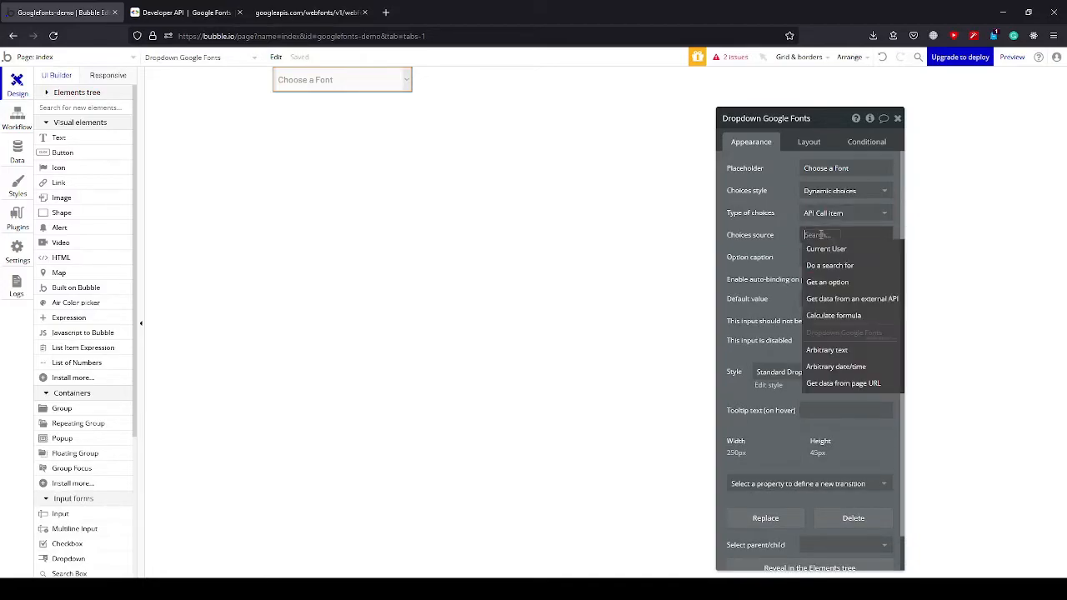
pyautogui.click(849, 303)
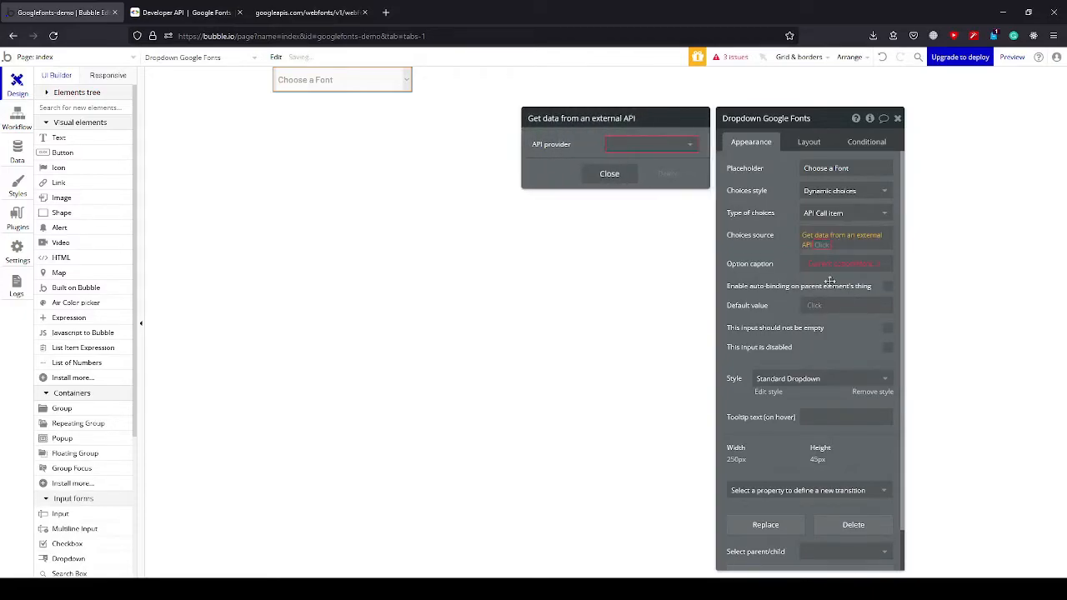
pyautogui.click(664, 156)
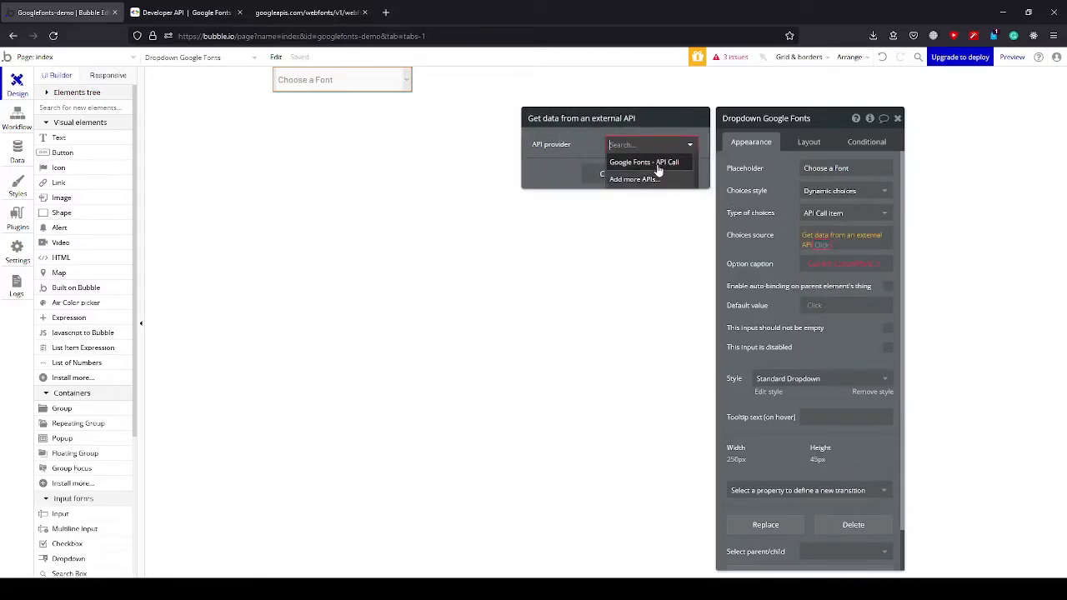
pyautogui.click(658, 164)
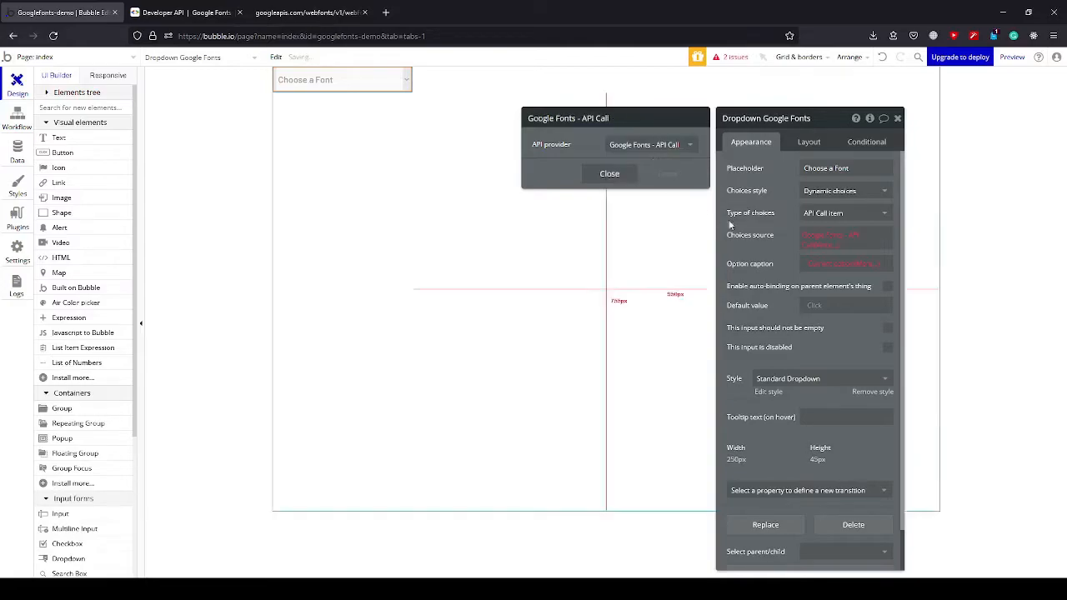
pyautogui.click(780, 239)
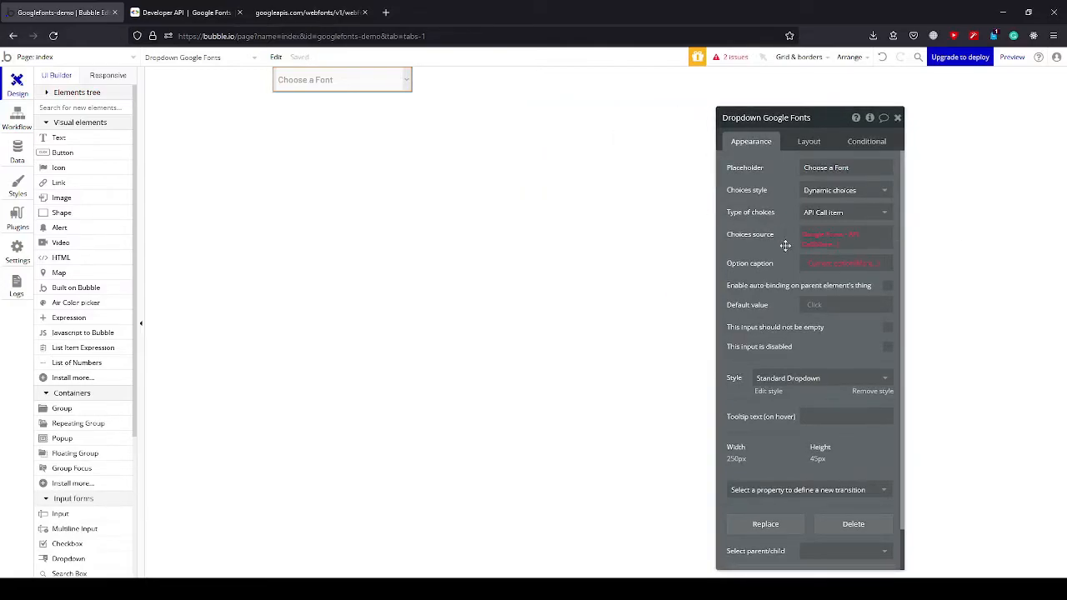
# Check the items list in the raw JSON response, and complete the dropdown's choices source with the API call's items.
pyautogui.click(307, 12)
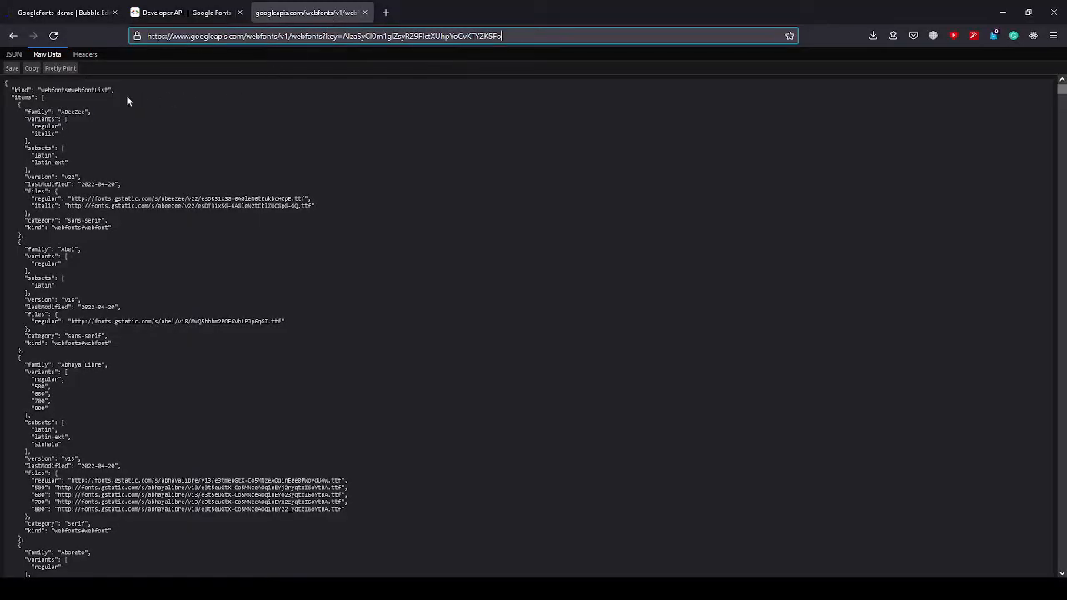
pyautogui.moveTo(13, 99); pyautogui.dragTo(34, 106)
pyautogui.click(29, 98)
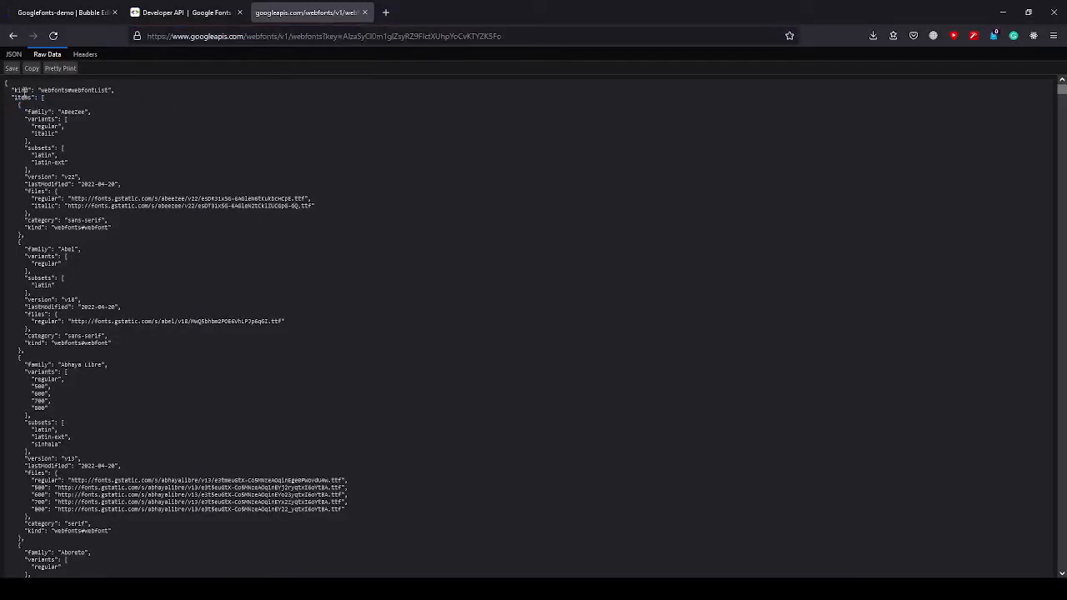
pyautogui.click(62, 13)
pyautogui.click(821, 244)
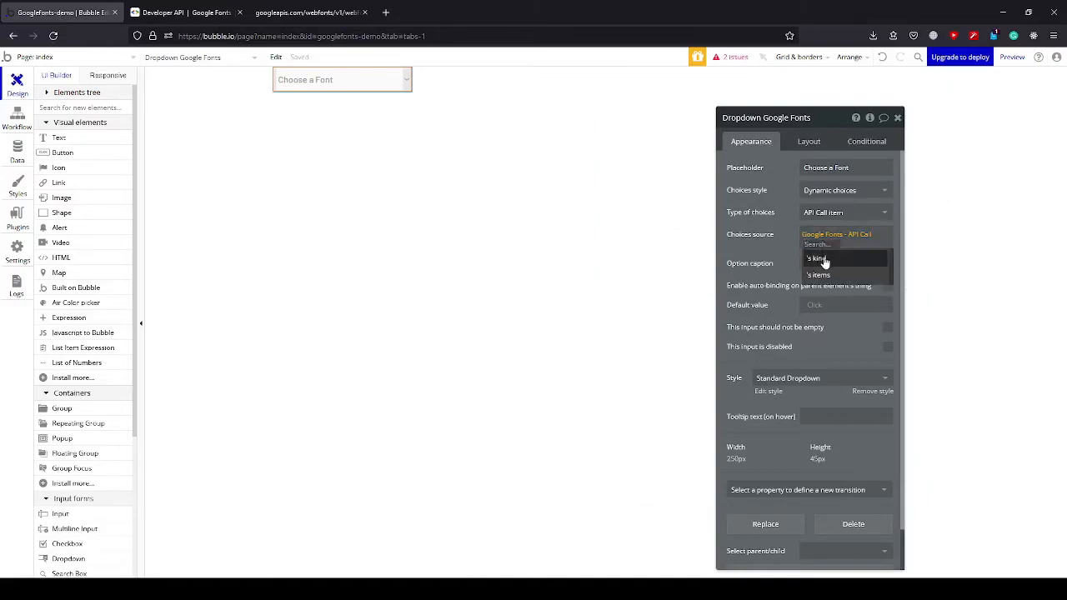
pyautogui.click(818, 274)
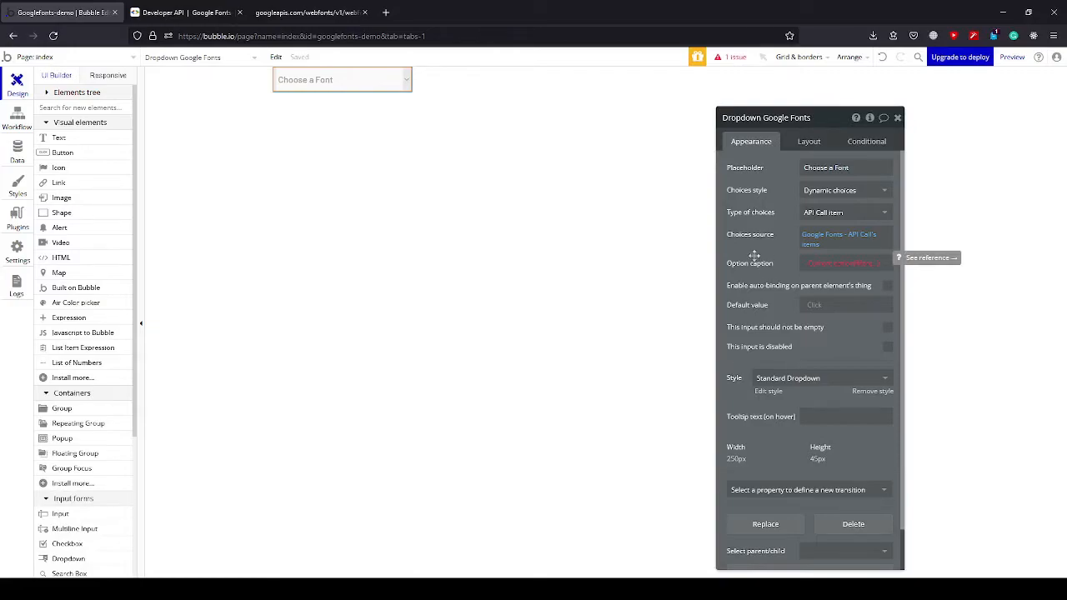
# Look at the raw JSON again and set the dropdown's option caption to the current option's family.
pyautogui.click(325, 16)
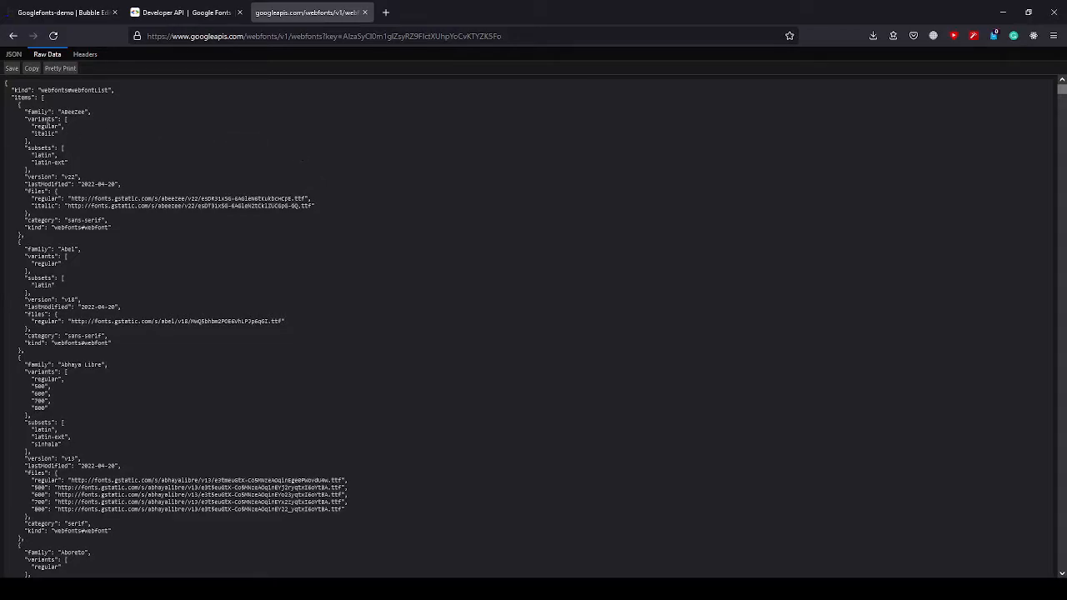
pyautogui.click(59, 13)
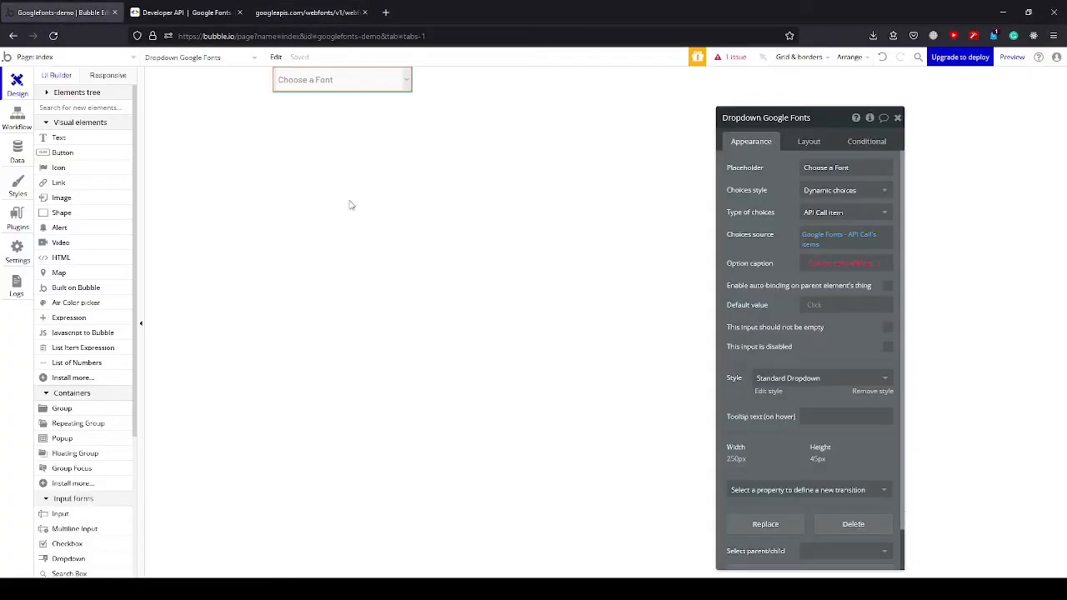
pyautogui.click(852, 265)
pyautogui.click(847, 289)
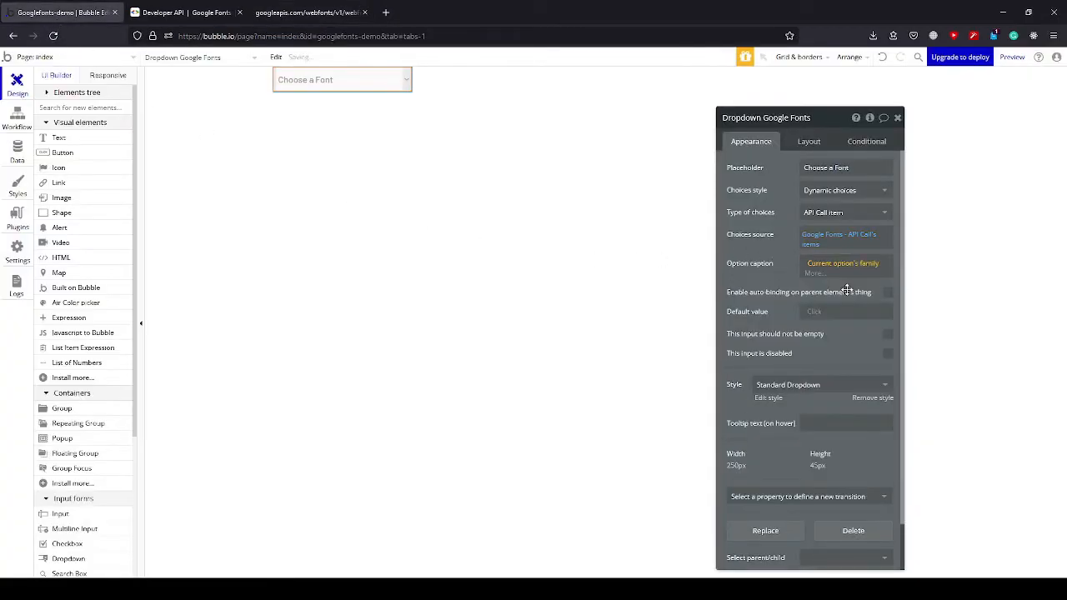
pyautogui.click(781, 248)
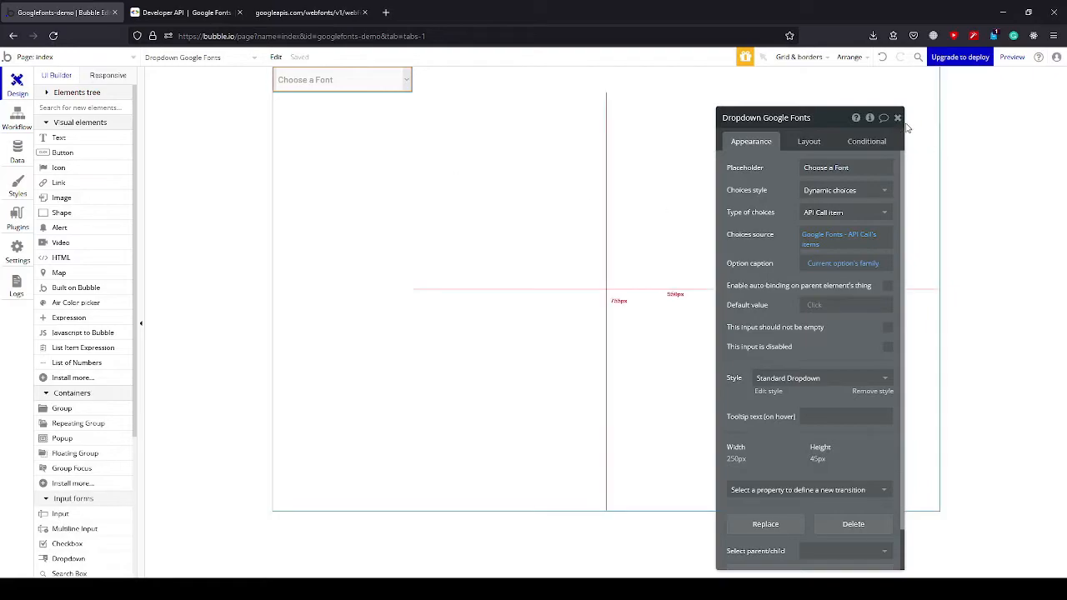
# Add a second dropdown below the font dropdown and name it Dropdown Font Size.
pyautogui.press('Escape')
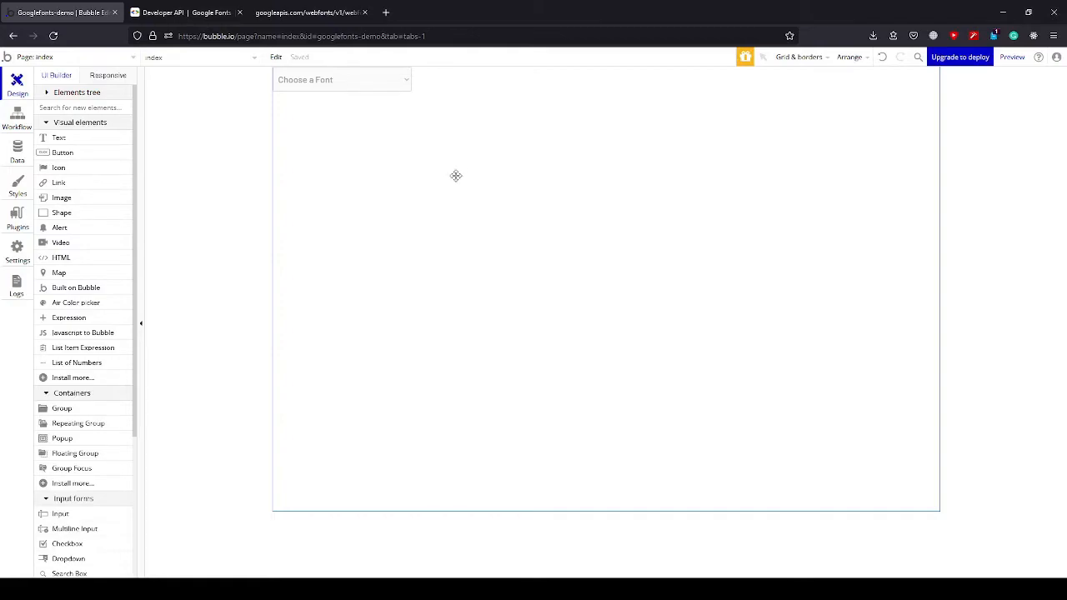
pyautogui.click(70, 108)
pyautogui.write('e')
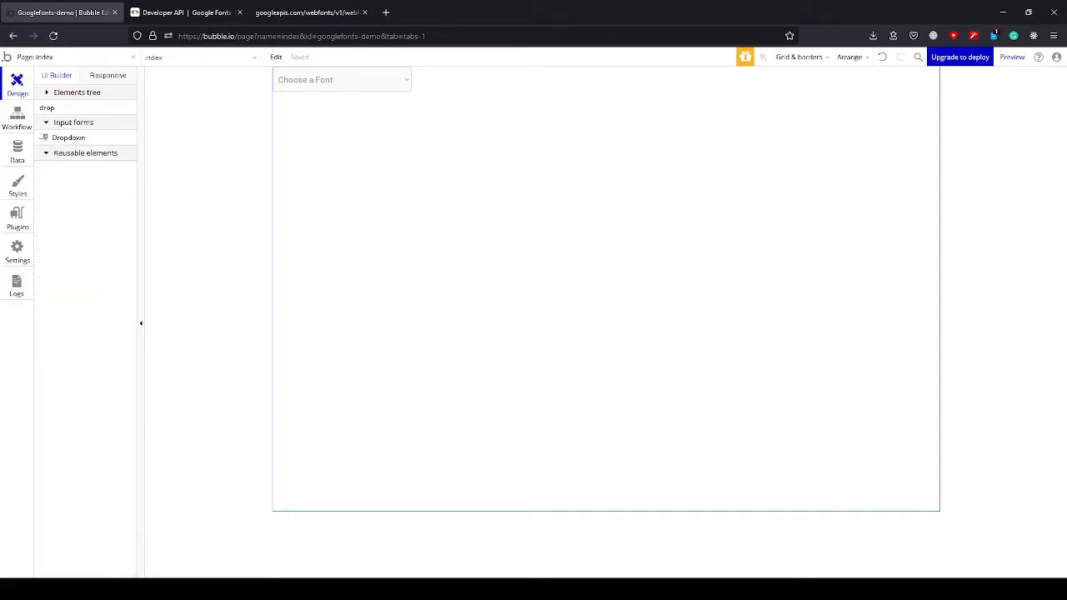
pyautogui.press('BackSpace')
pyautogui.hotkey('ctrl', 'a')
pyautogui.write('d')
pyautogui.click(70, 138)
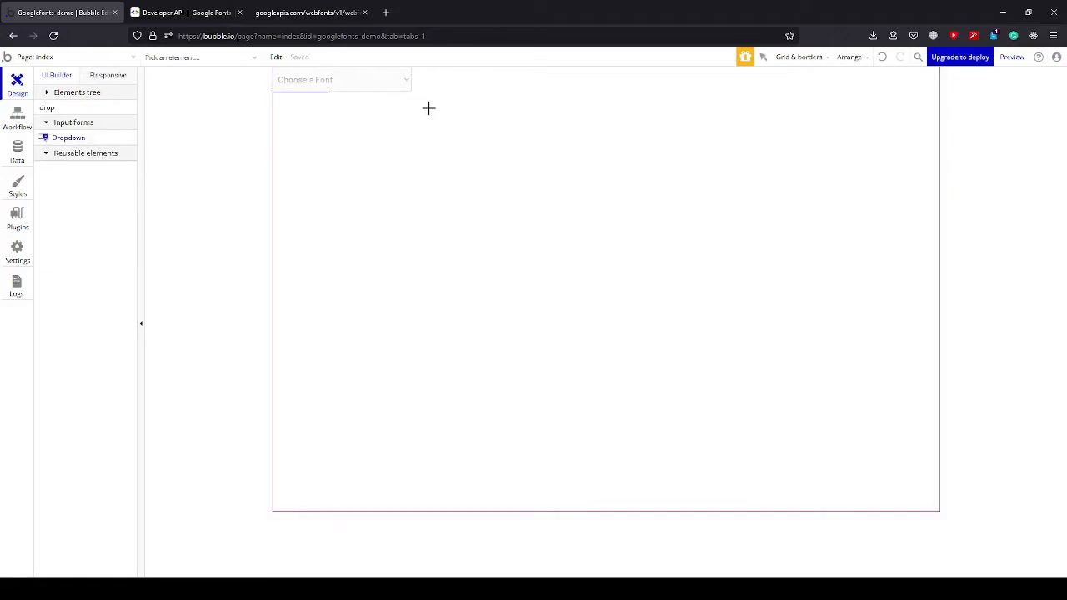
pyautogui.click(367, 120)
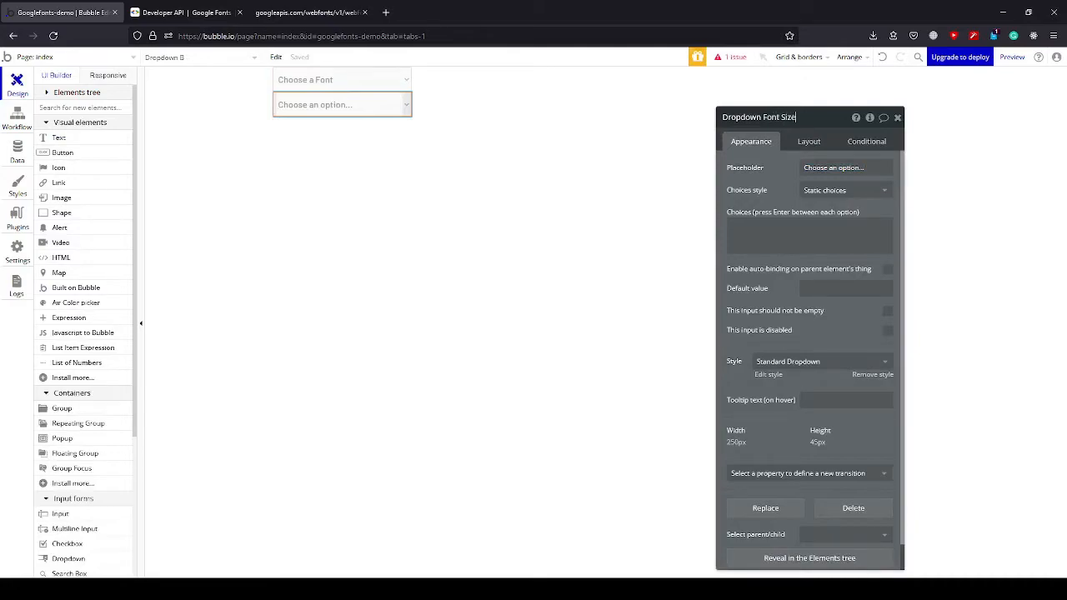
pyautogui.click(777, 168)
# Find the List of Numbers element and place one on the page.
pyautogui.click(75, 106)
pyautogui.write('I')
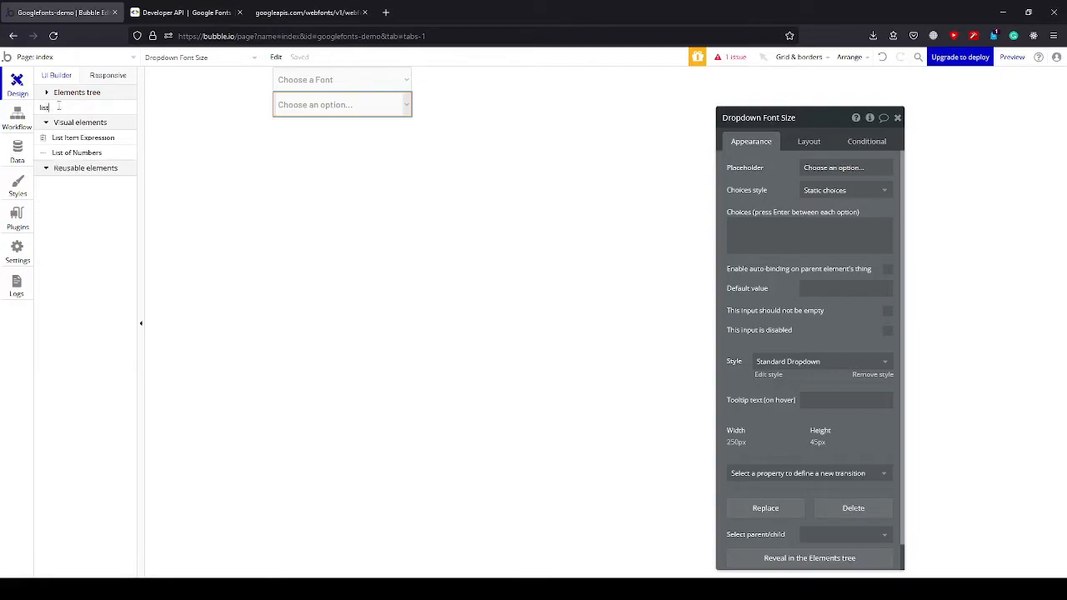
pyautogui.click(83, 153)
pyautogui.click(314, 148)
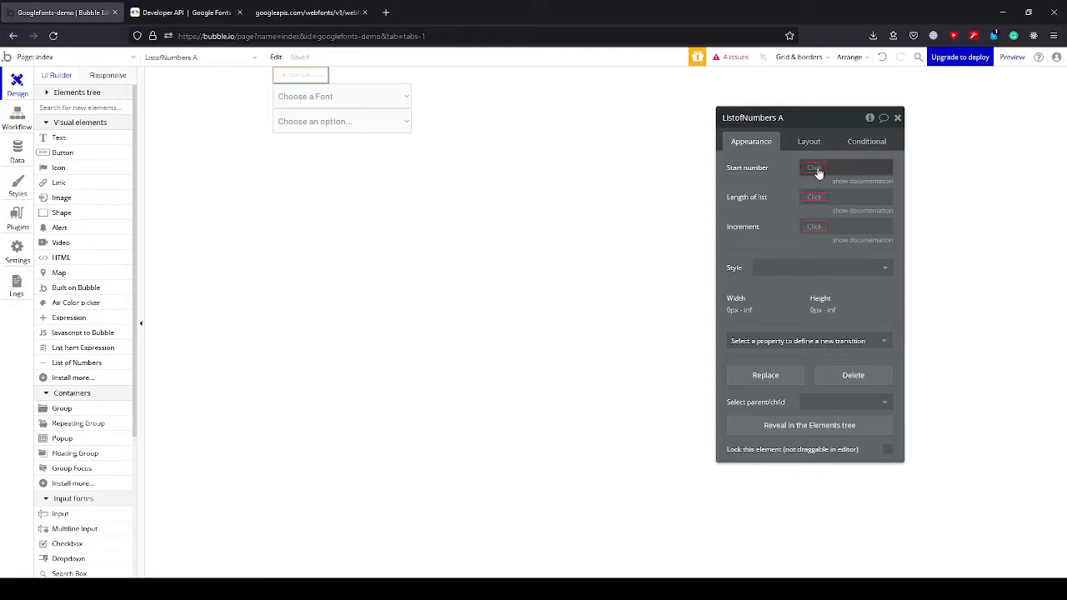
# Configure the list of numbers with start number 1, length of list 50 and increment 1.
pyautogui.click(816, 170)
pyautogui.write('1')
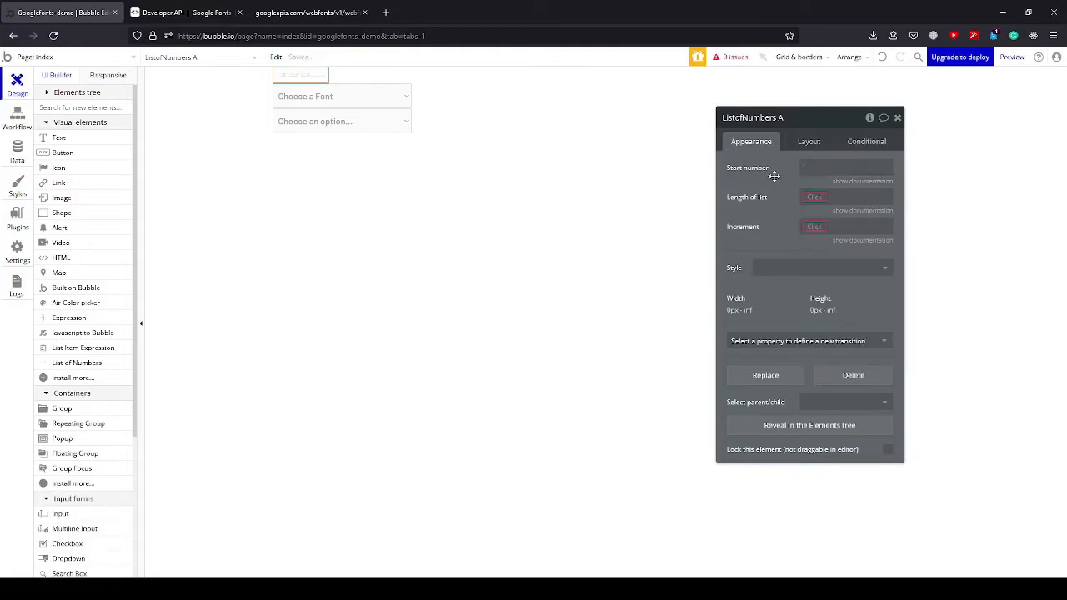
pyautogui.click(816, 198)
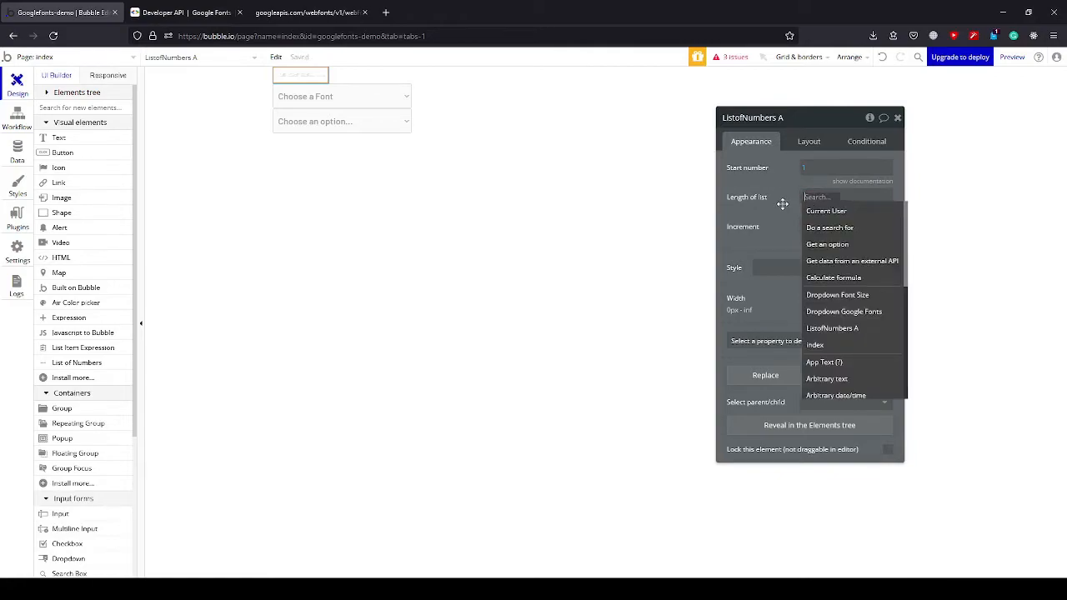
pyautogui.write('50')
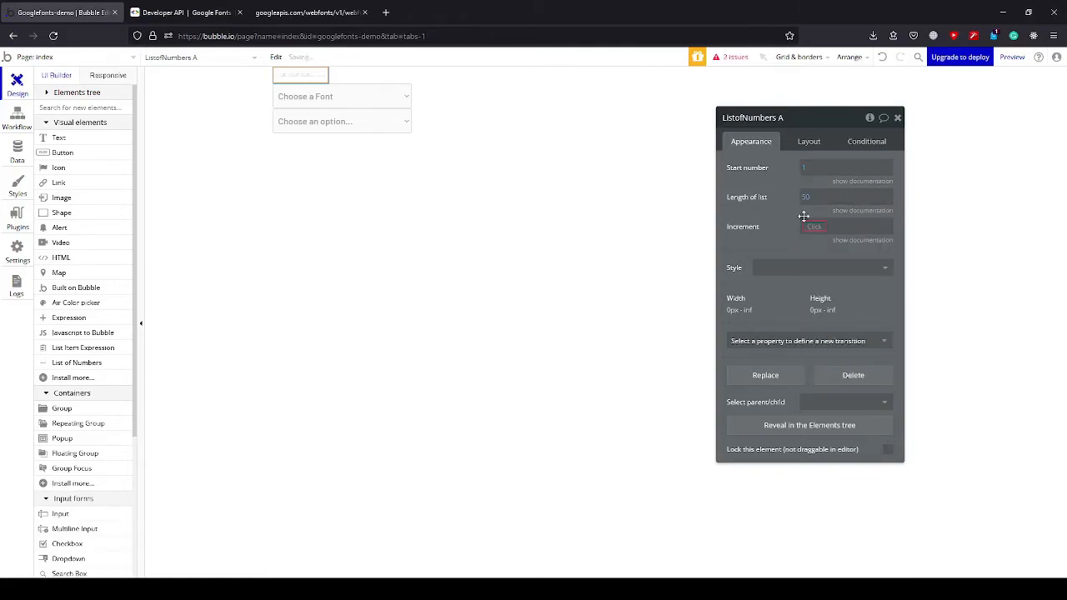
pyautogui.click(813, 232)
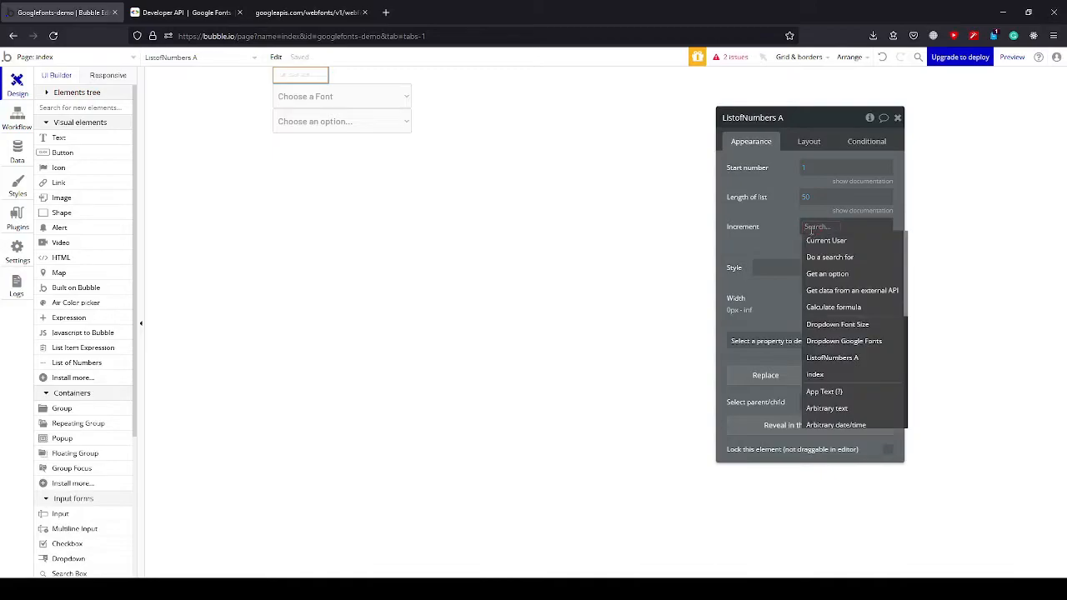
pyautogui.click(769, 219)
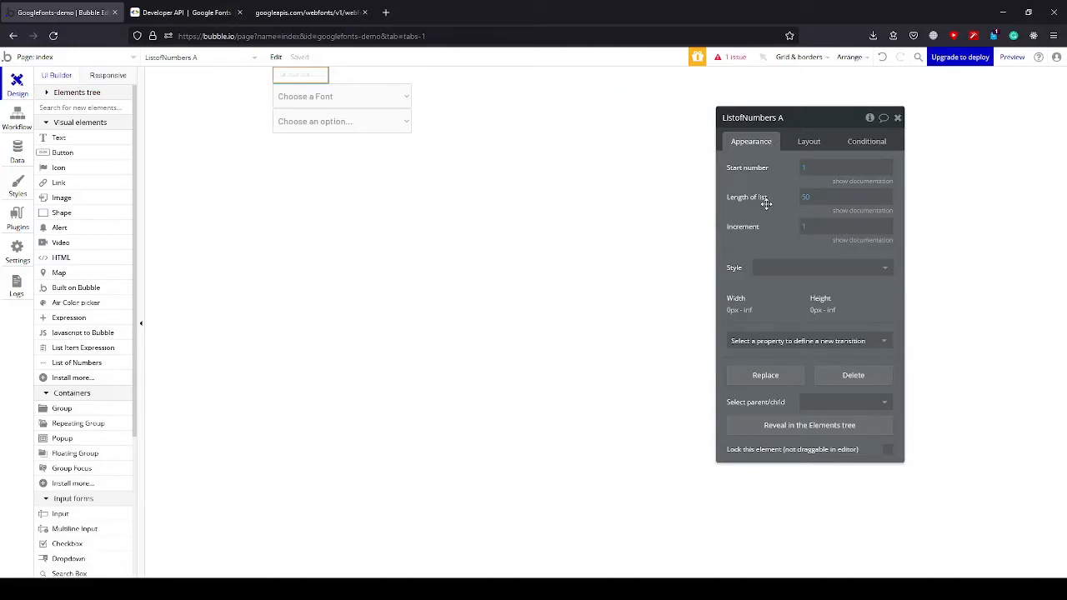
# Set the font size dropdown's placeholder to "Choose a Size".
pyautogui.click(337, 123)
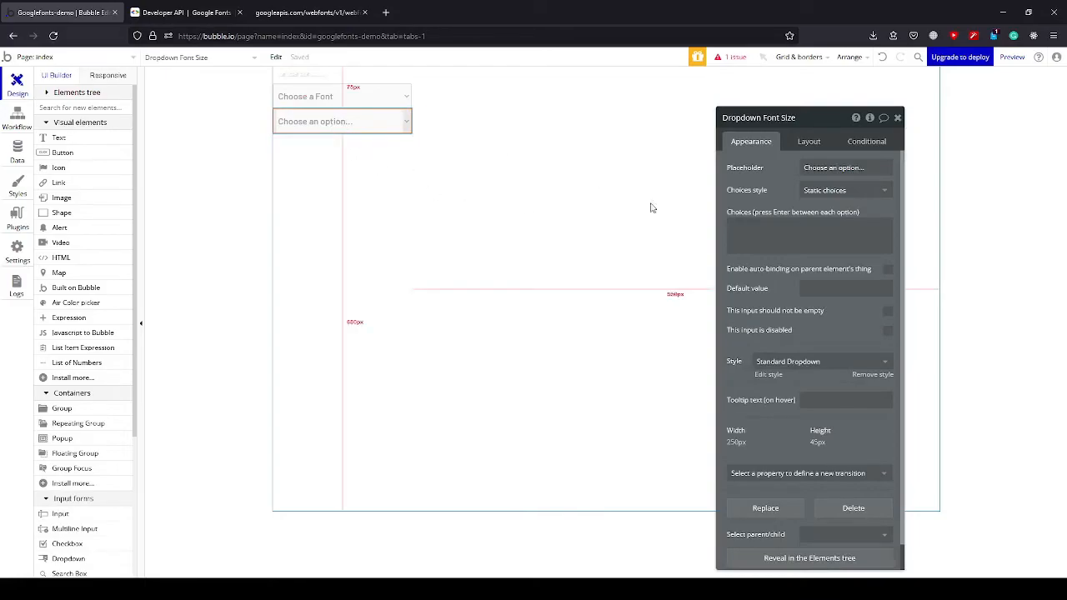
pyautogui.click(834, 196)
pyautogui.click(827, 170)
pyautogui.tripleClick(827, 172)
pyautogui.write('Ch')
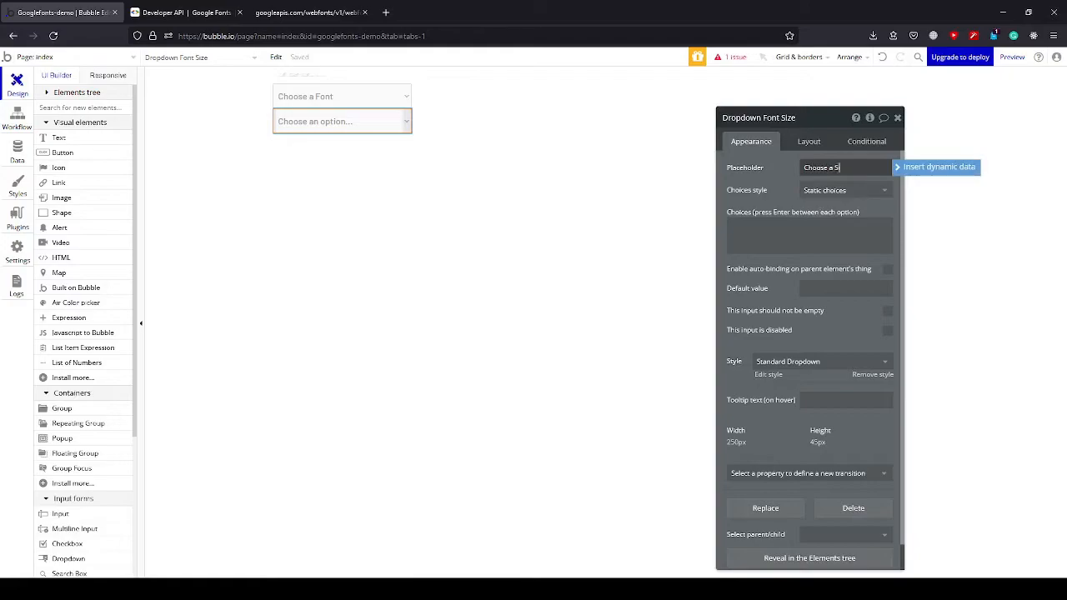
pyautogui.click(776, 180)
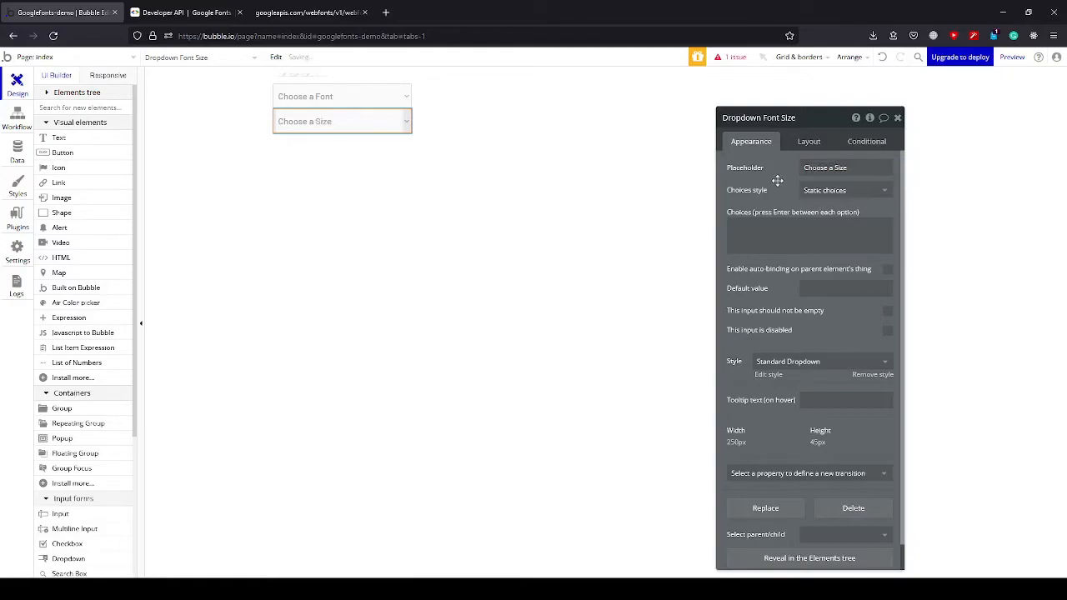
# Give the font size dropdown dynamic choices and set its type of choices to number.
pyautogui.click(838, 197)
pyautogui.click(843, 226)
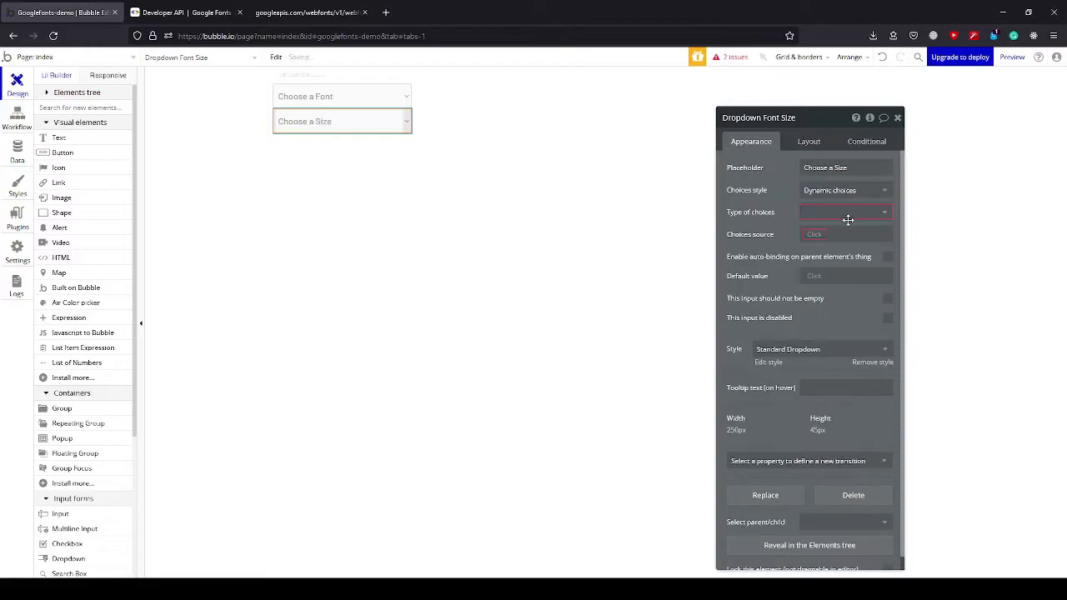
pyautogui.click(842, 215)
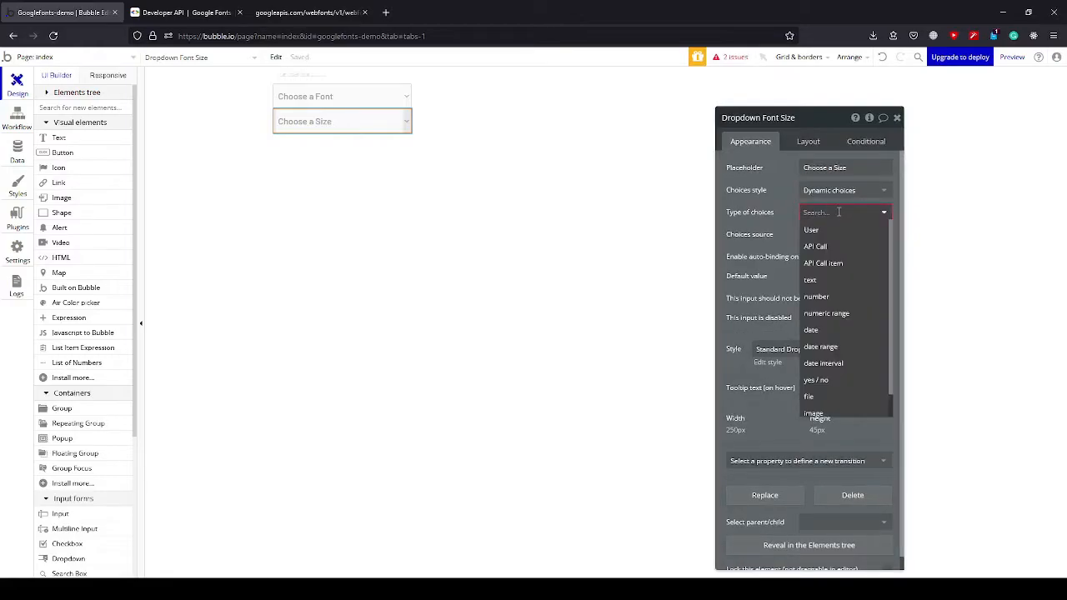
pyautogui.write('number')
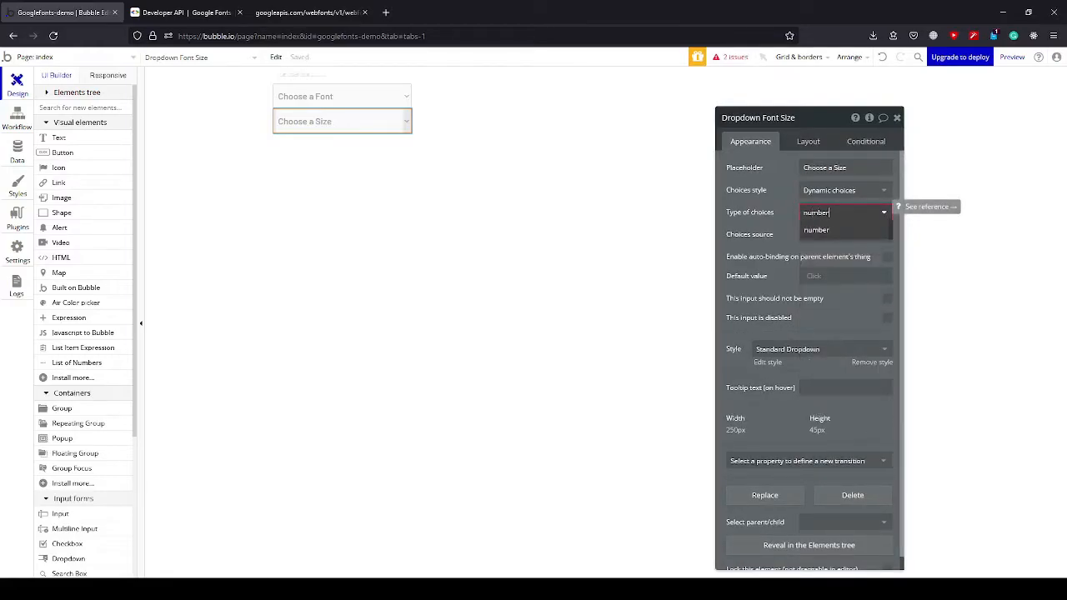
pyautogui.click(826, 230)
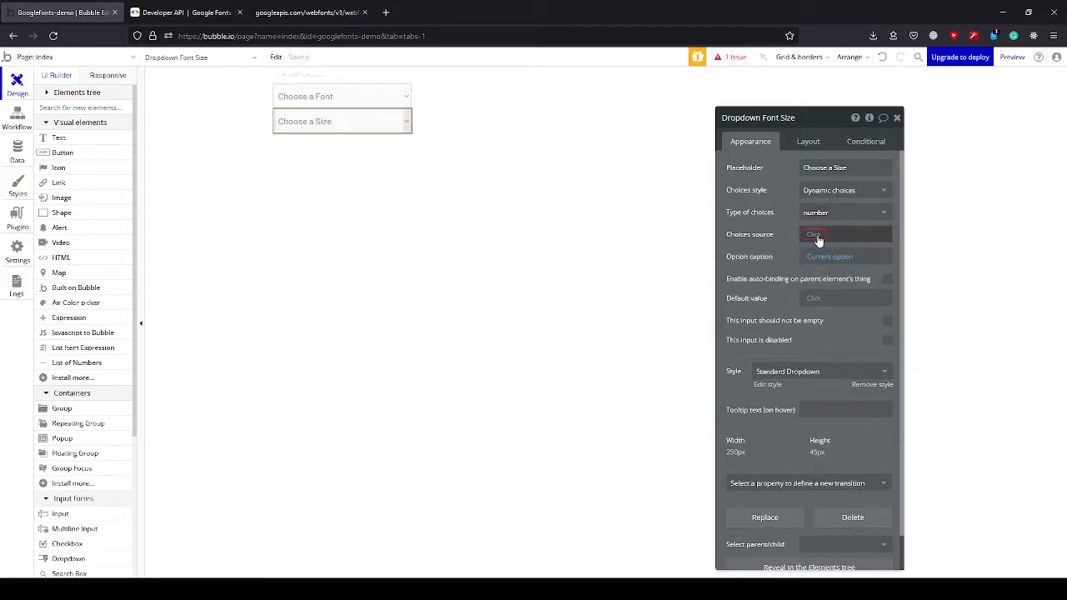
# Set the font size dropdown's choices source to ListofNumbers A's list and close the property editor.
pyautogui.click(815, 235)
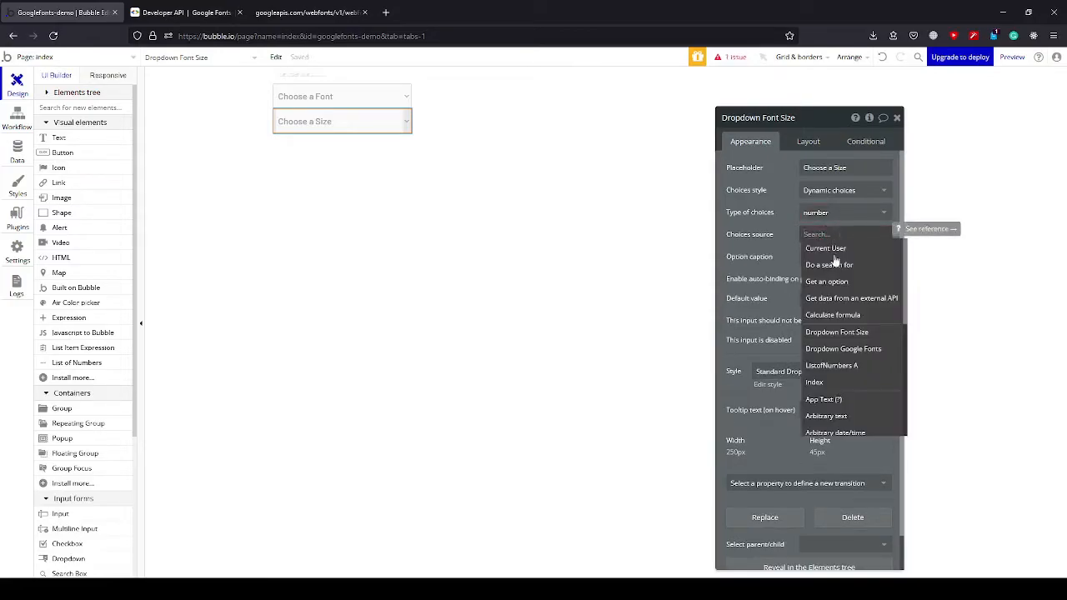
pyautogui.click(842, 365)
pyautogui.click(823, 257)
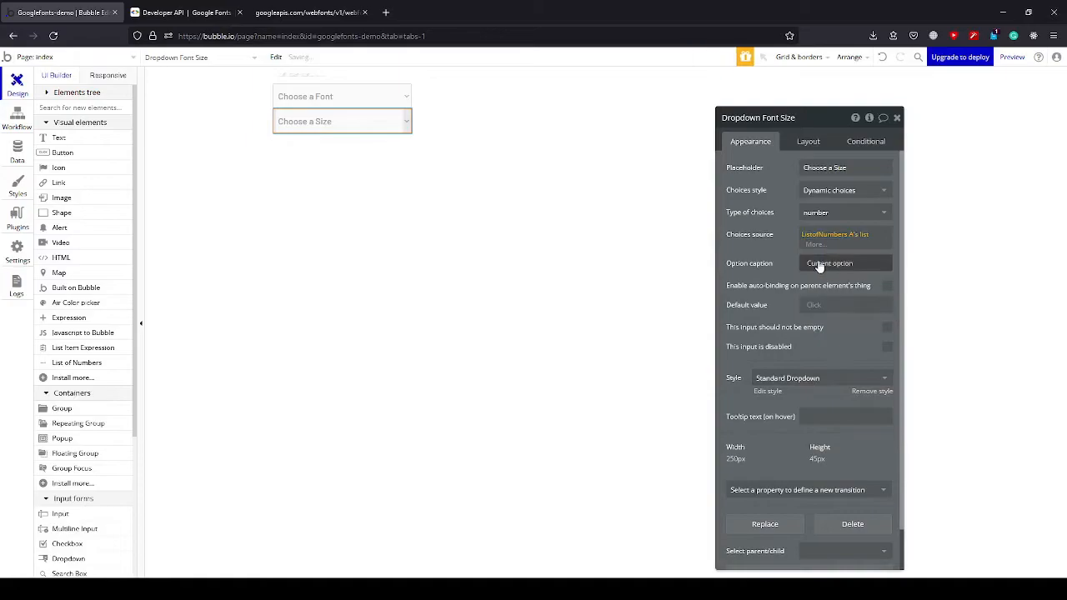
pyautogui.click(784, 231)
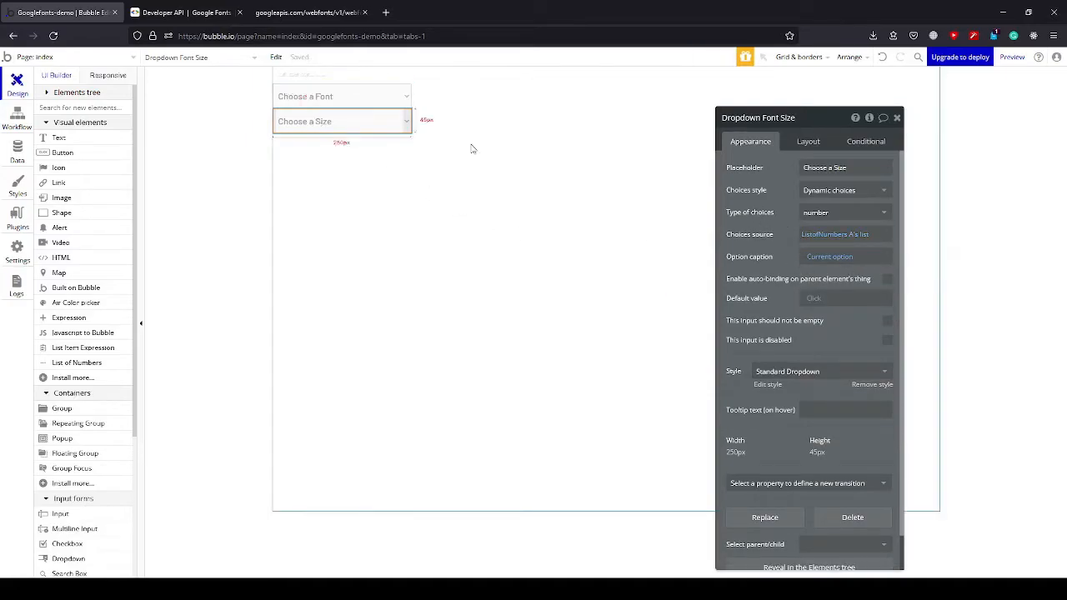
pyautogui.click(575, 180)
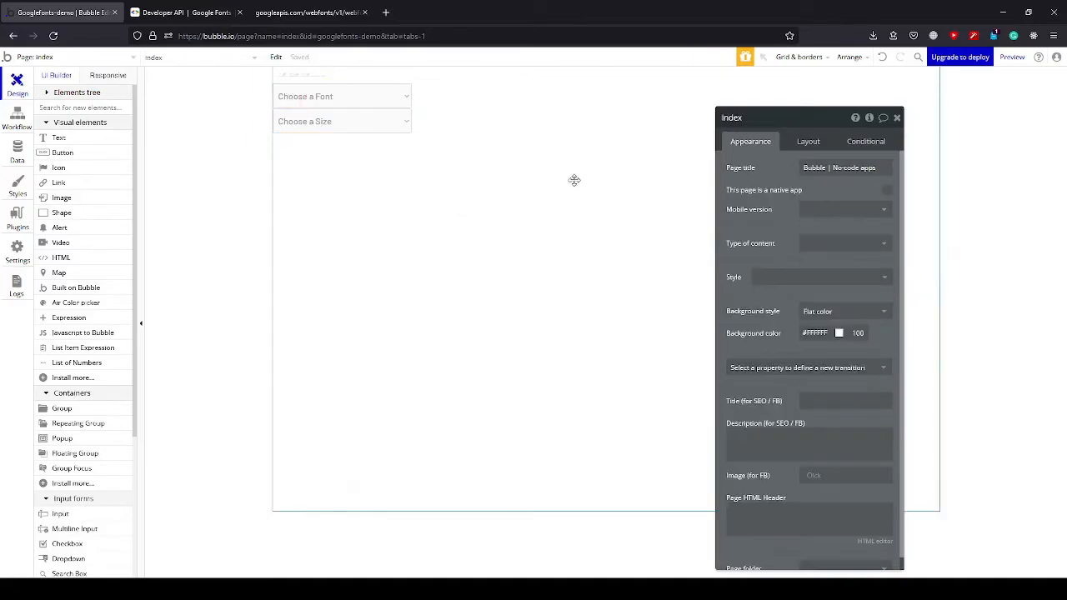
pyautogui.click(897, 118)
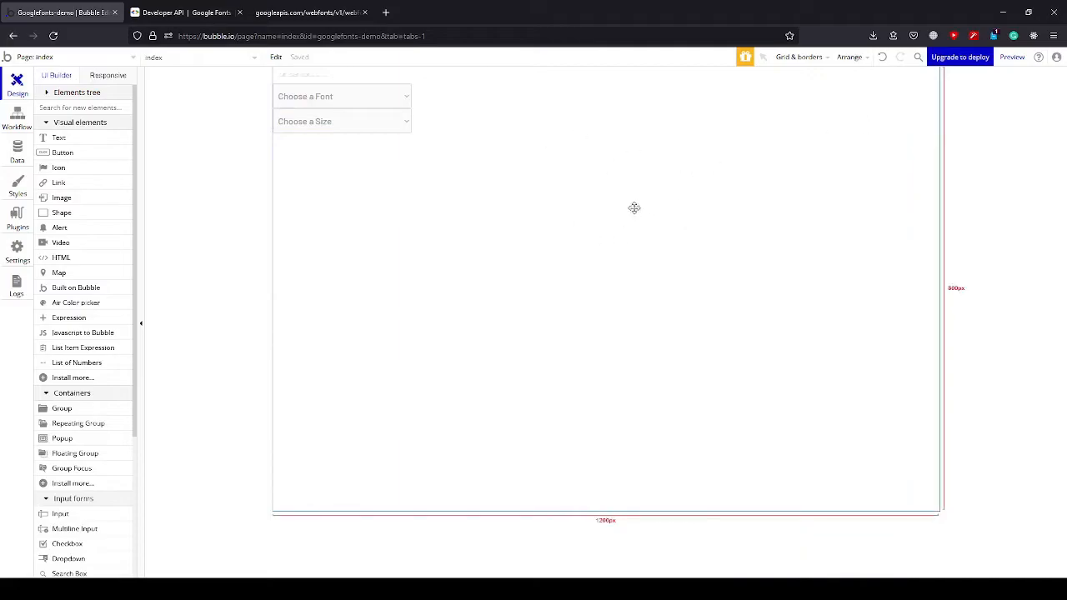
# Preview the page and examine the options offered by the font and size dropdowns.
pyautogui.click(1013, 56)
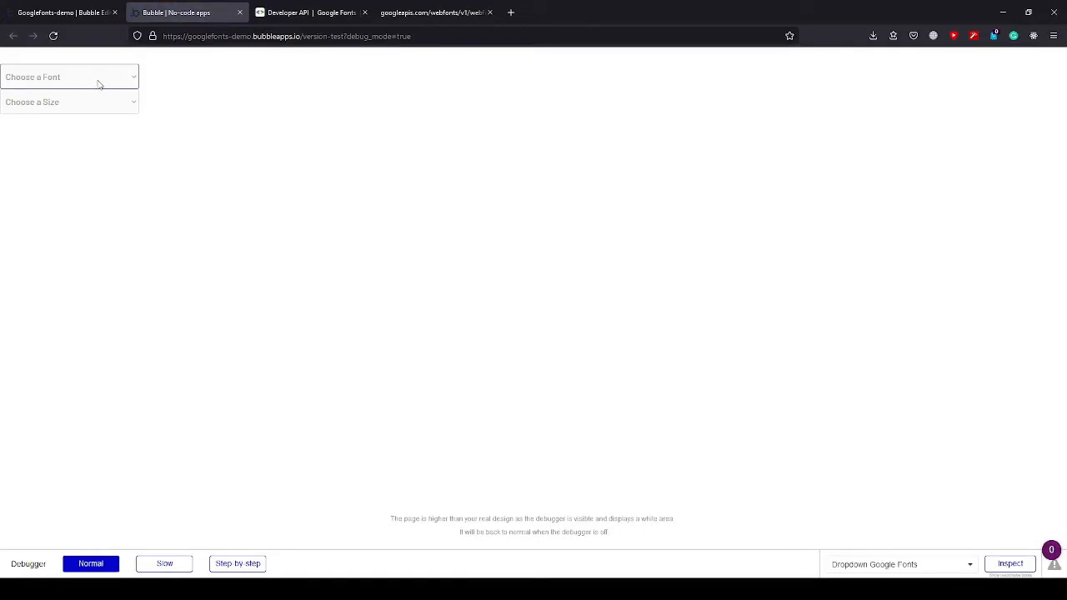
pyautogui.doubleClick(435, 36)
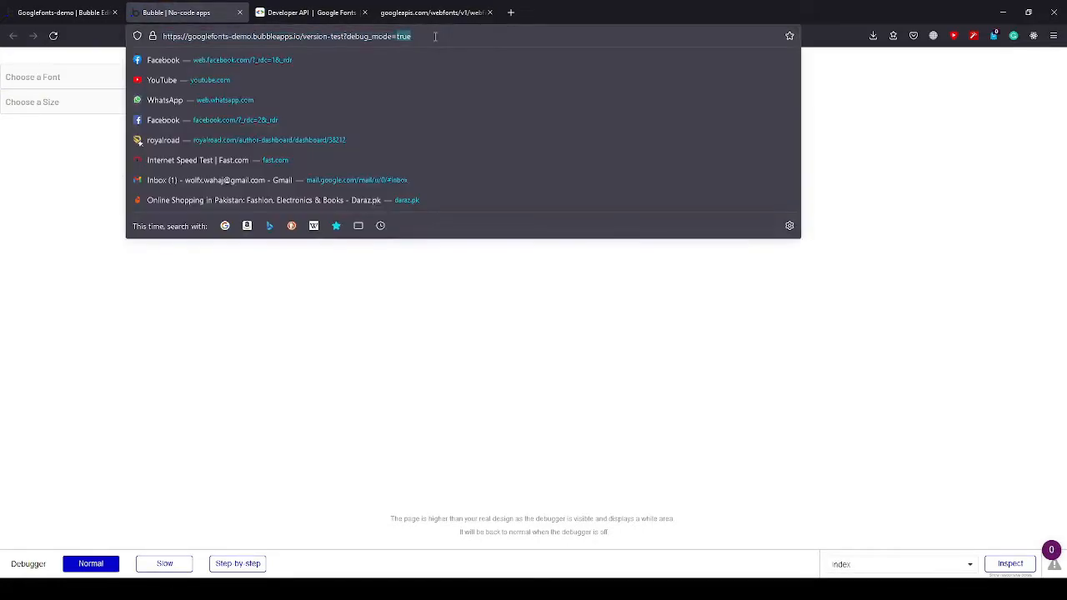
pyautogui.click(34, 173)
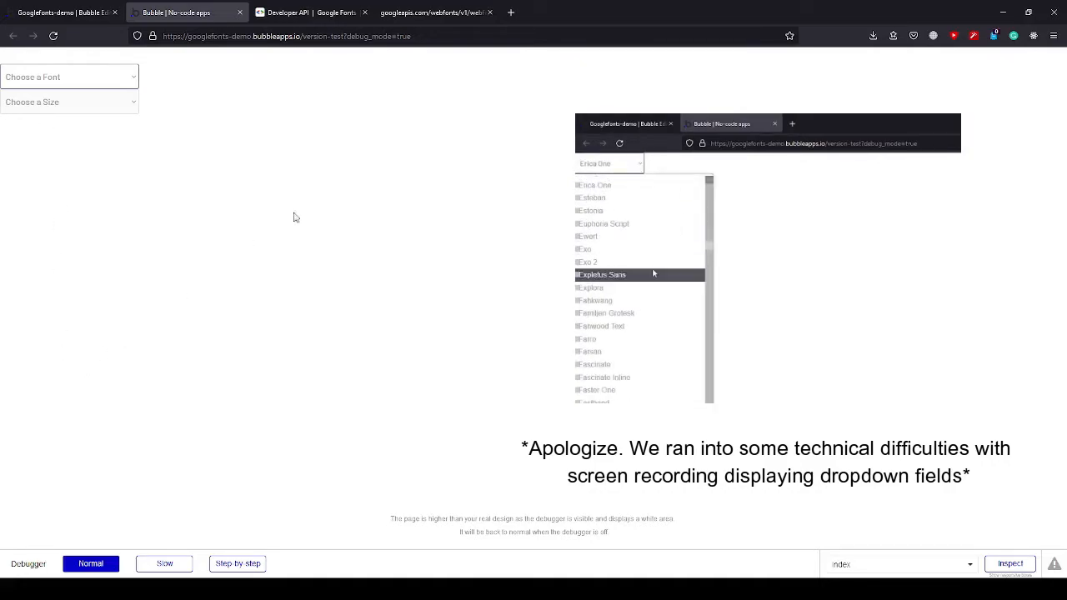
pyautogui.click(124, 106)
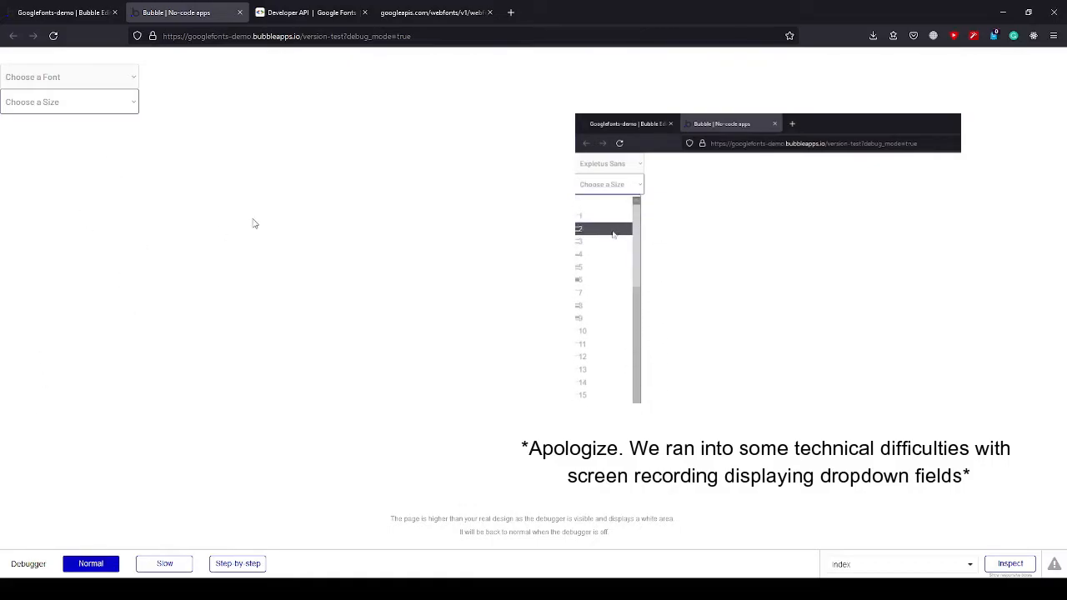
# Return to the Bubble editor and group the font and size dropdowns in a Row container.
pyautogui.click(50, 12)
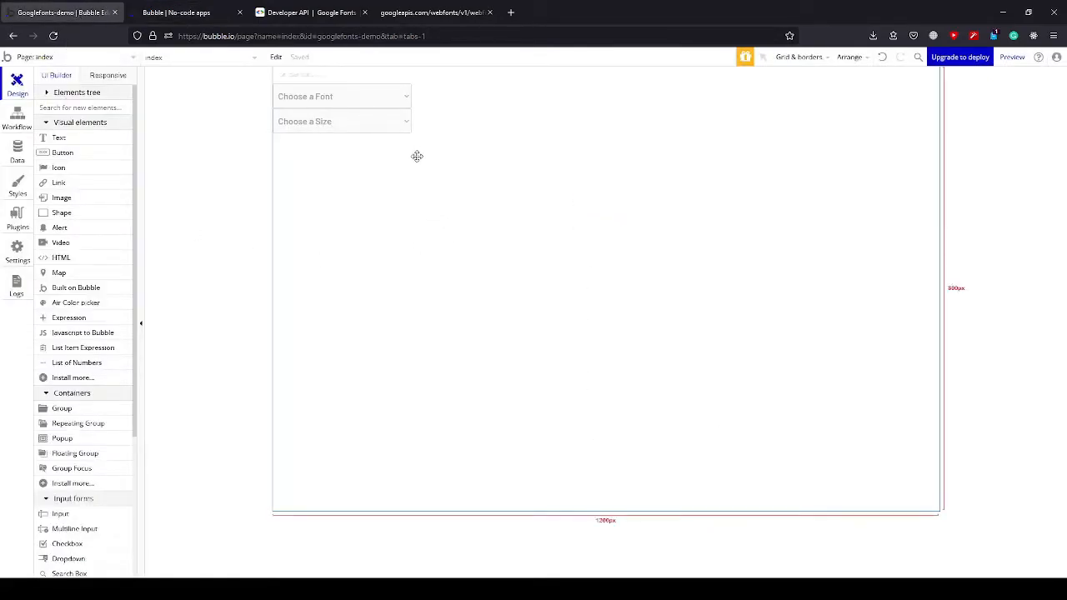
pyautogui.click(377, 100)
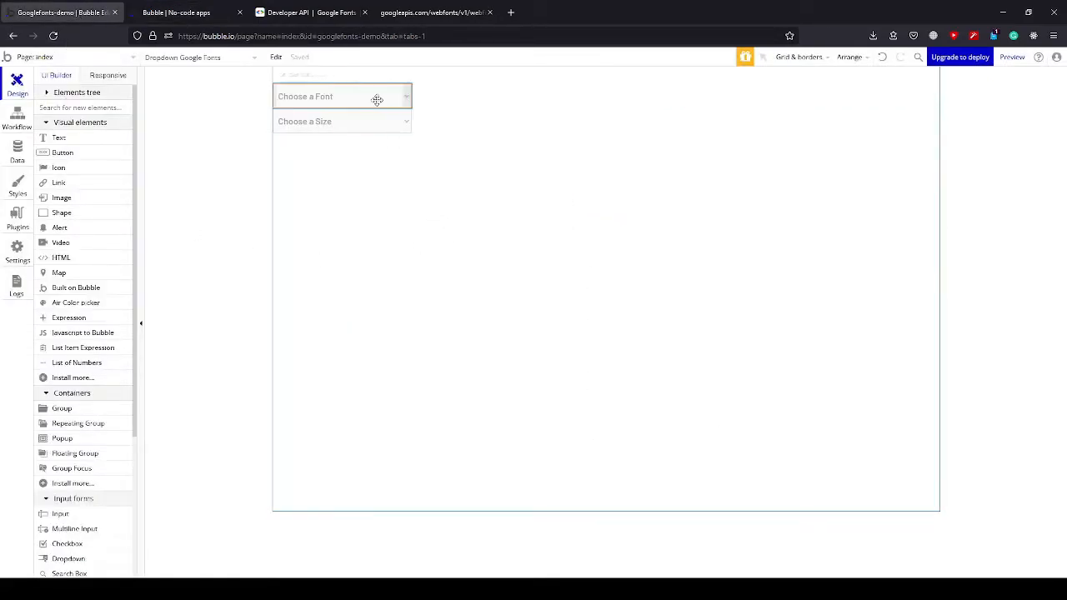
pyautogui.keyDown('shift'); pyautogui.click(384, 116); pyautogui.keyUp('shift')
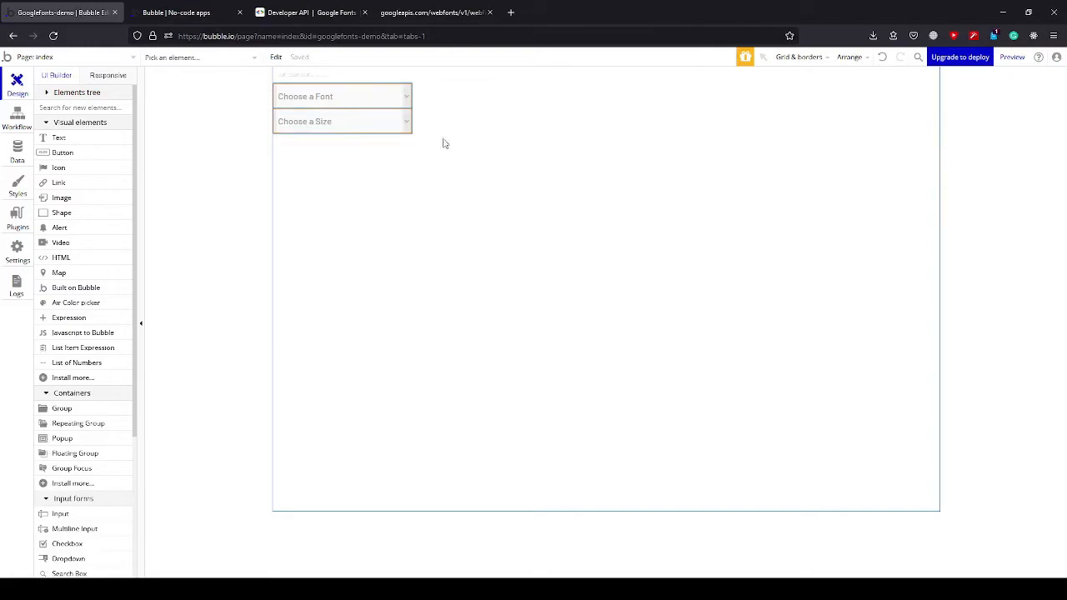
pyautogui.click(863, 66)
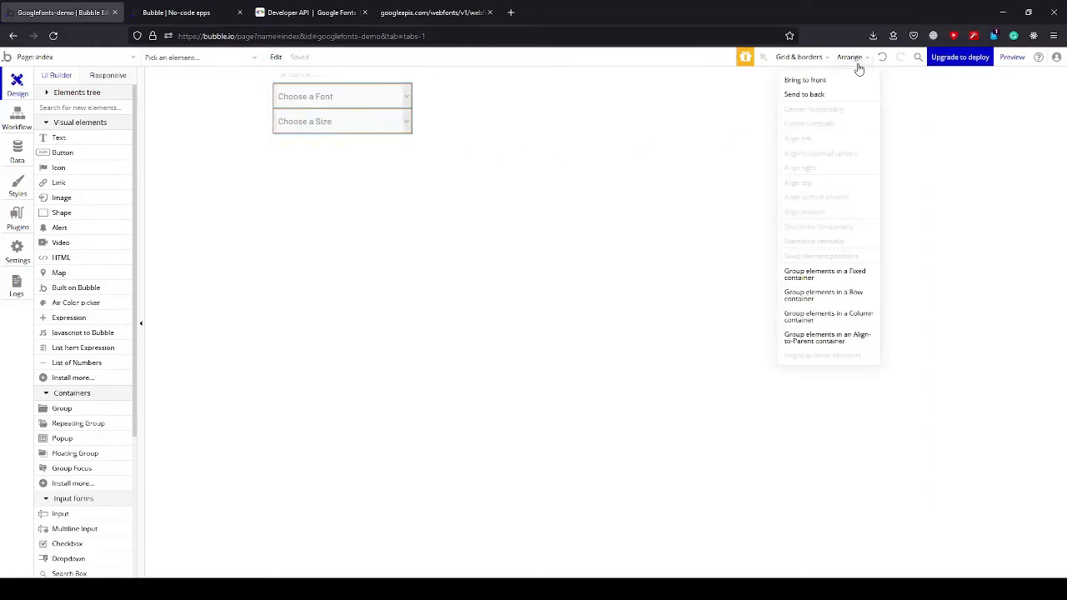
pyautogui.click(834, 295)
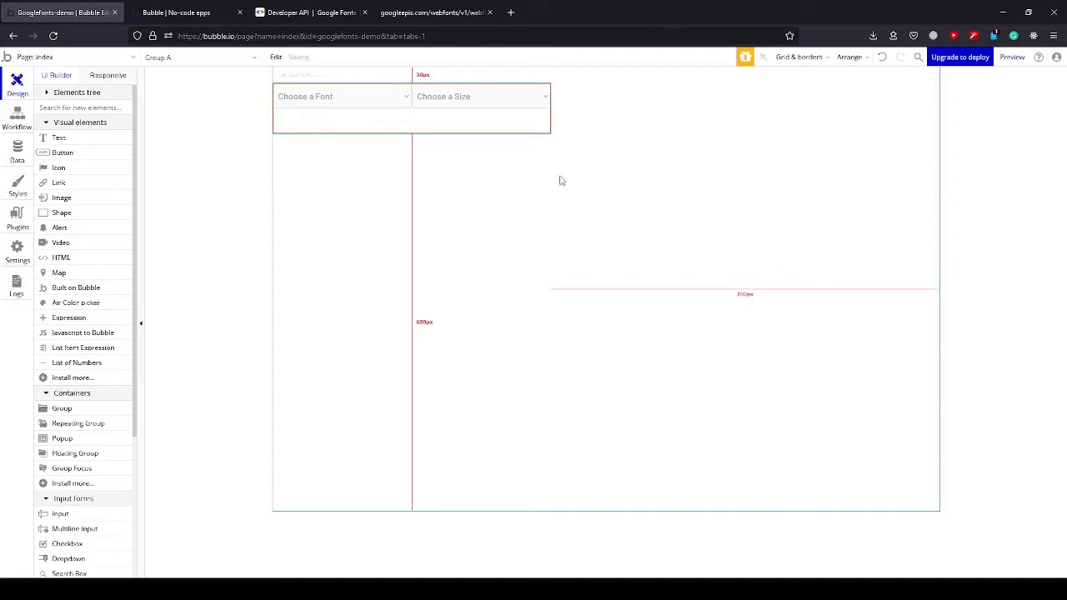
# Set the index page's container alignment to center its elements vertically.
pyautogui.doubleClick(700, 197)
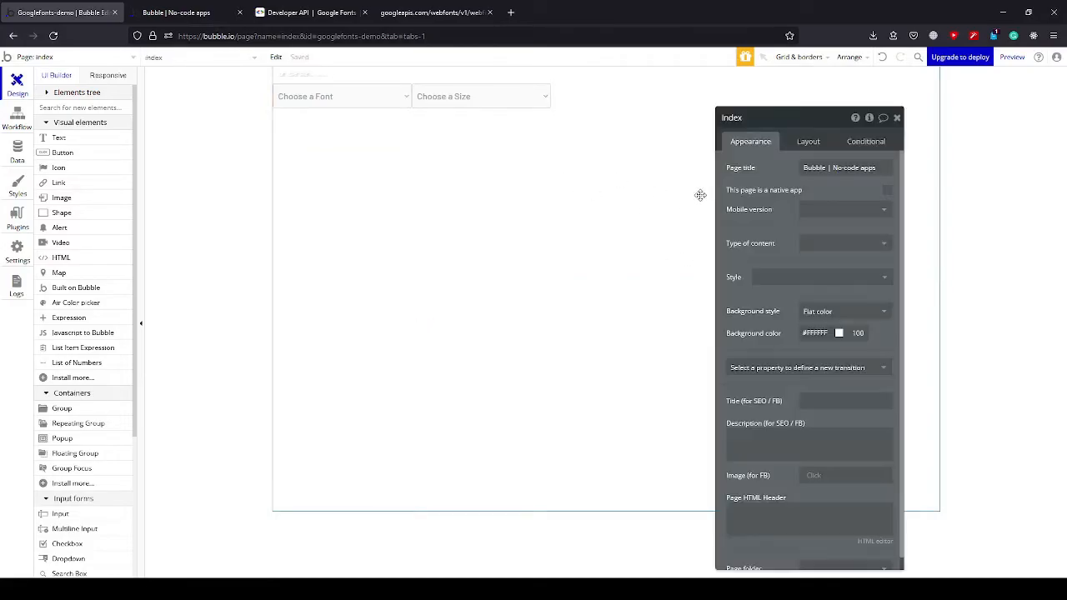
pyautogui.click(804, 142)
pyautogui.click(825, 194)
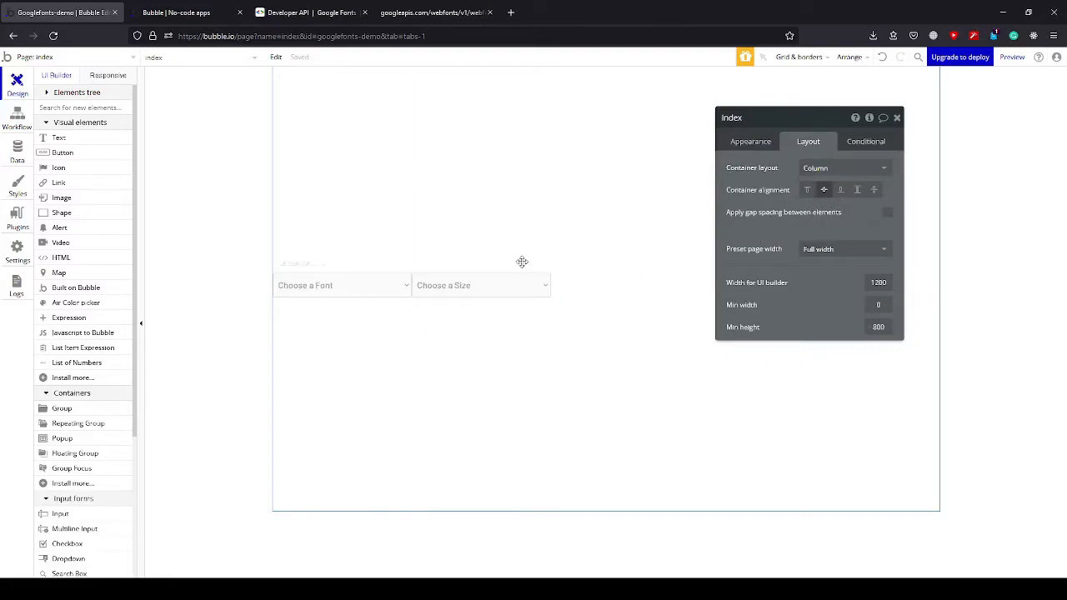
# Center Group A horizontally on the page and set its container alignment to space around.
pyautogui.click(533, 306)
pyautogui.click(824, 191)
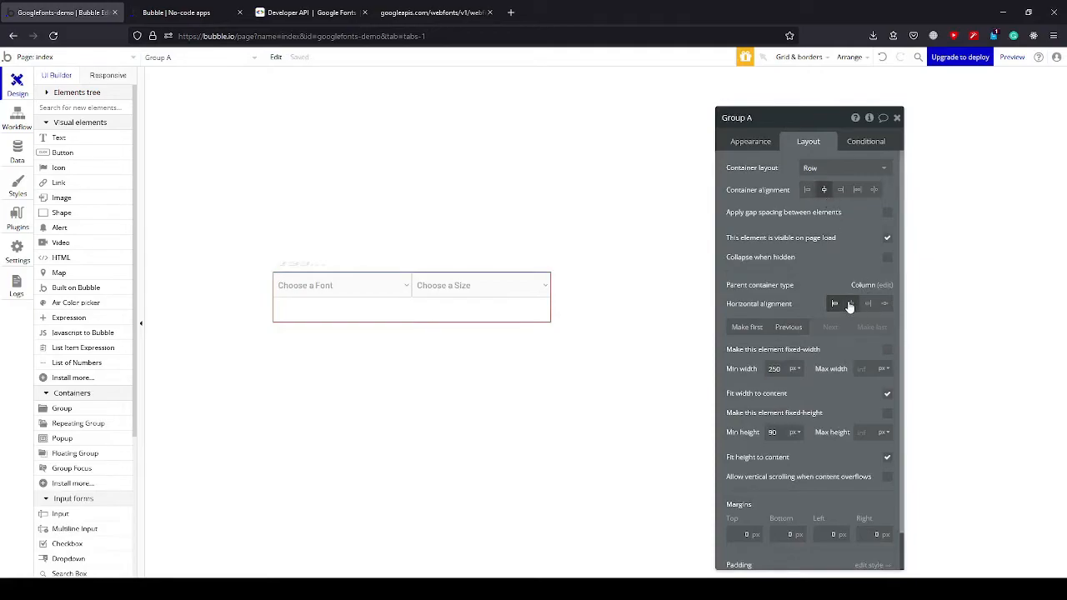
pyautogui.click(851, 304)
pyautogui.click(857, 190)
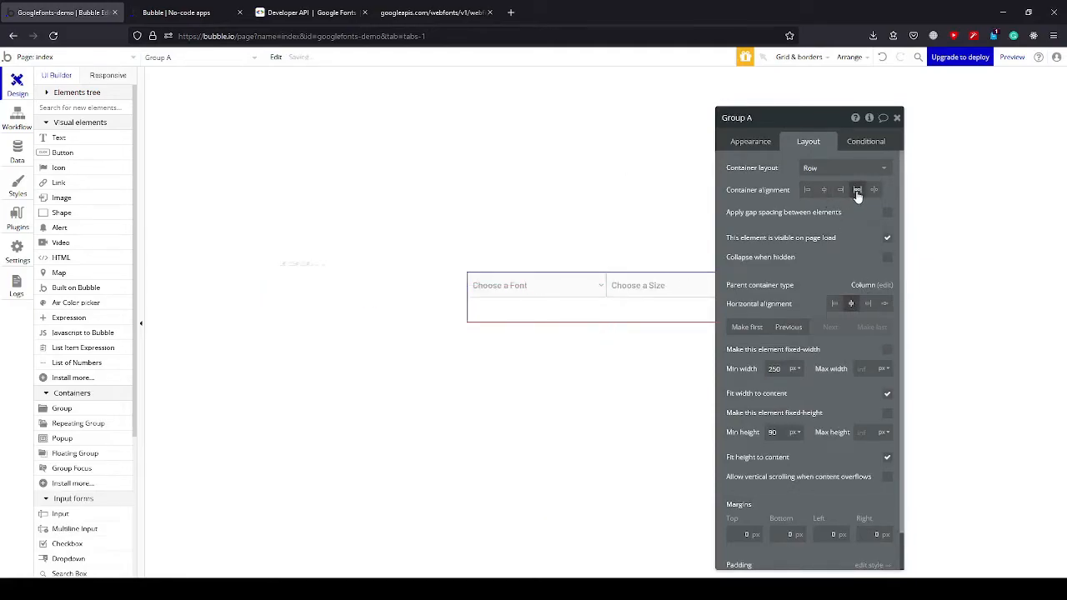
pyautogui.click(897, 117)
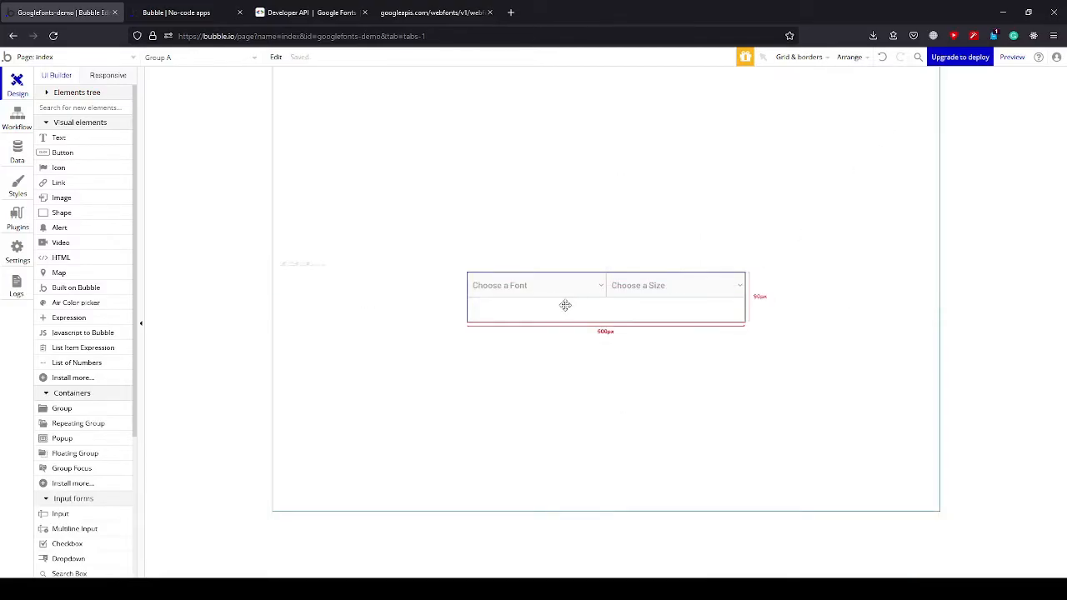
# Set the widths of the font and size dropdowns to 100 px and close the property editor.
pyautogui.doubleClick(612, 315)
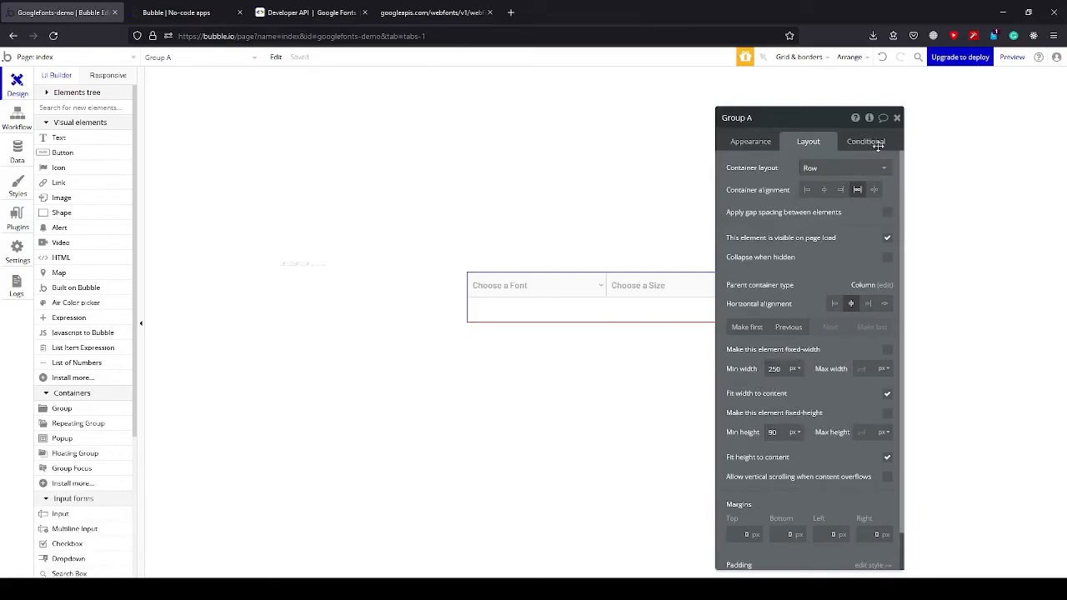
pyautogui.click(517, 289)
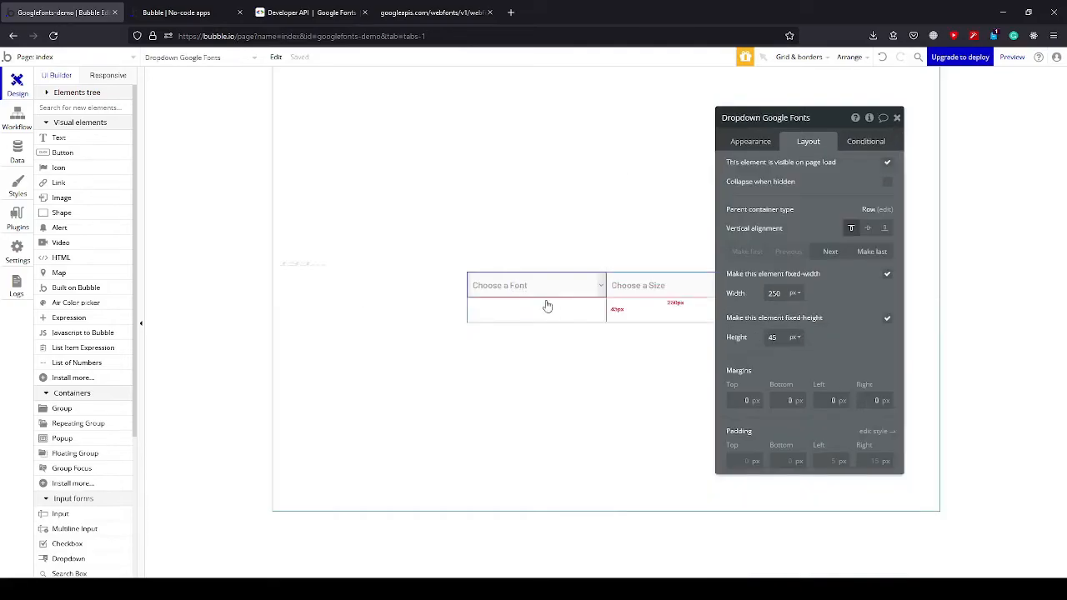
pyautogui.write('100')
pyautogui.click(667, 289)
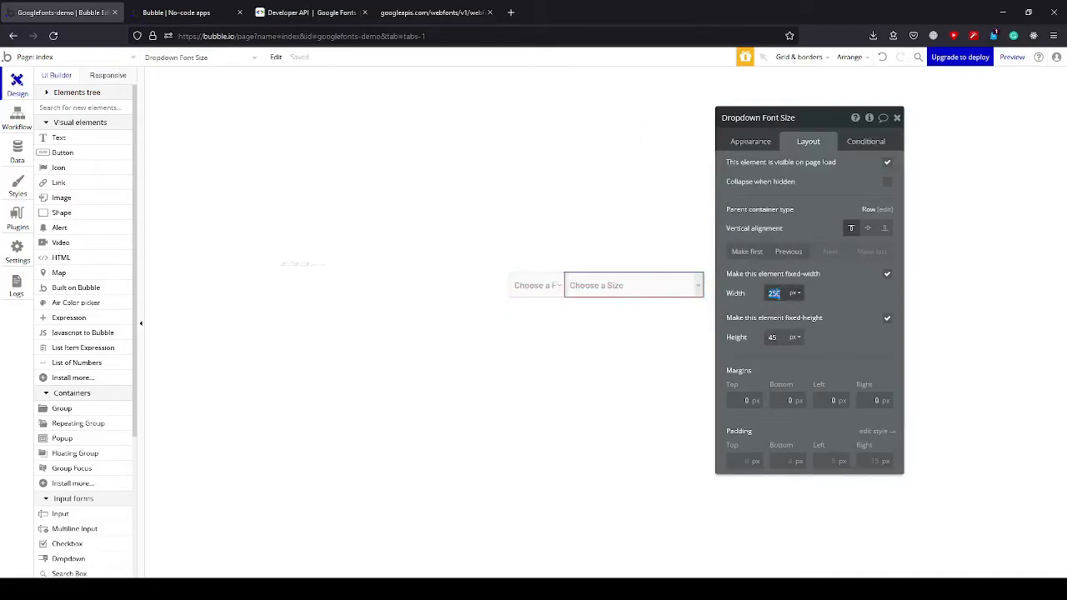
pyautogui.click(628, 309)
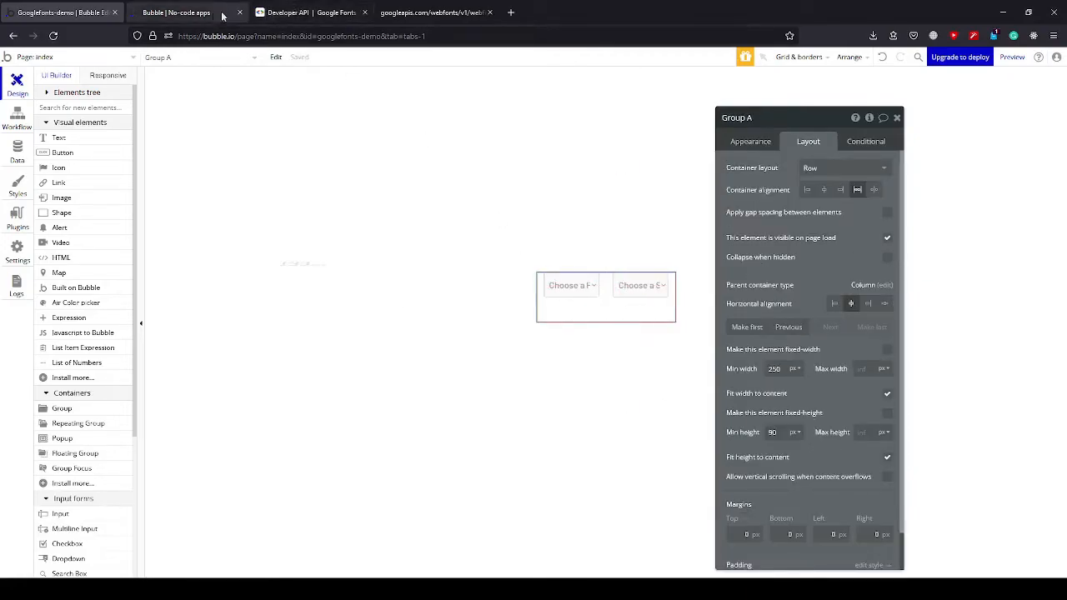
pyautogui.click(408, 13)
pyautogui.click(62, 13)
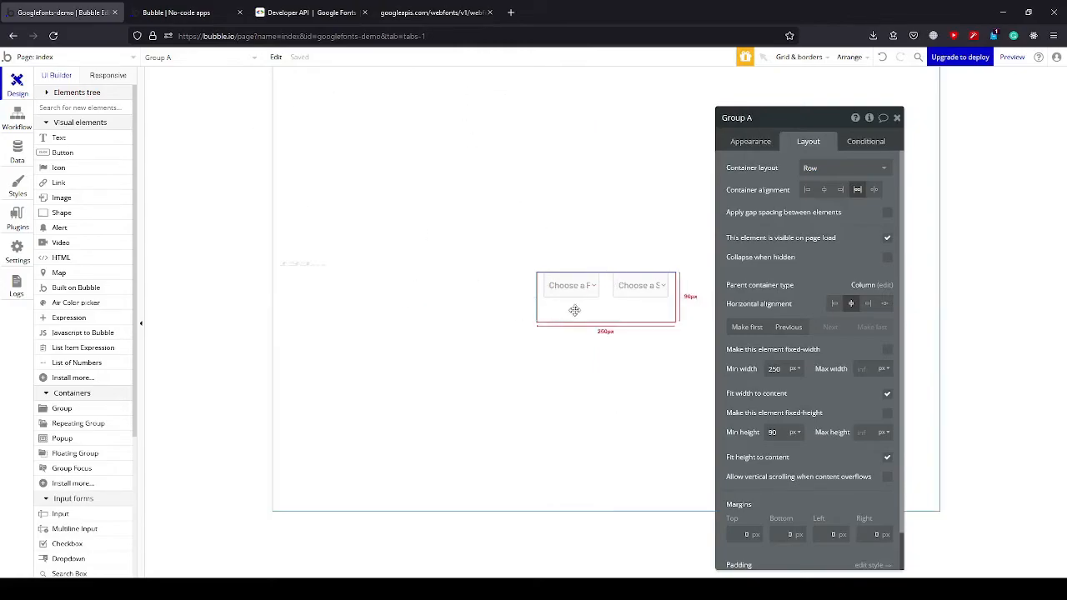
pyautogui.click(897, 120)
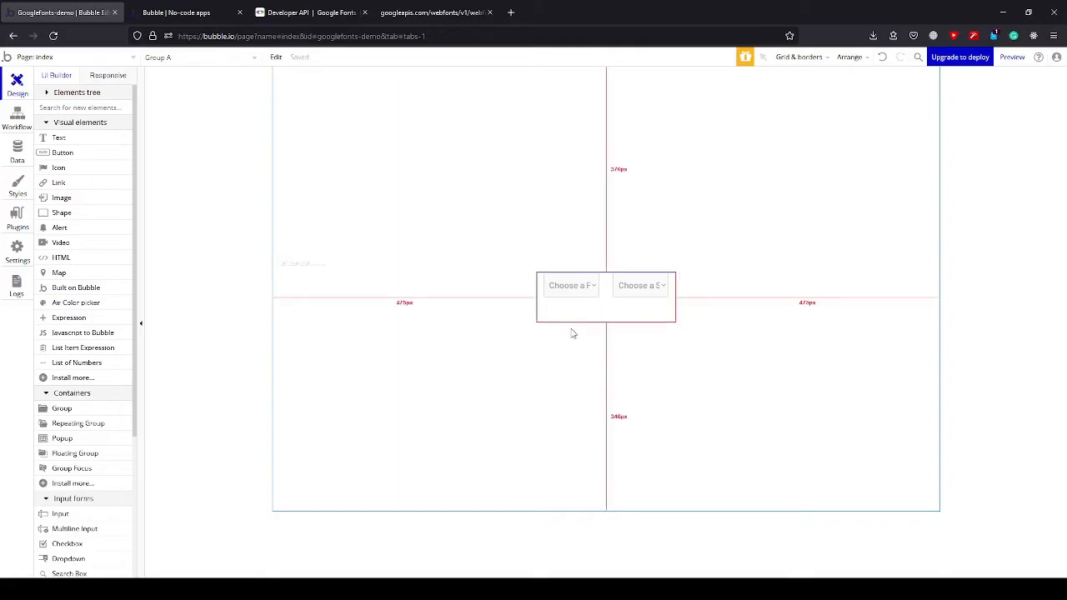
# Set the widths of both the font and size dropdowns to 150 px.
pyautogui.click(588, 287)
pyautogui.doubleClick(587, 286)
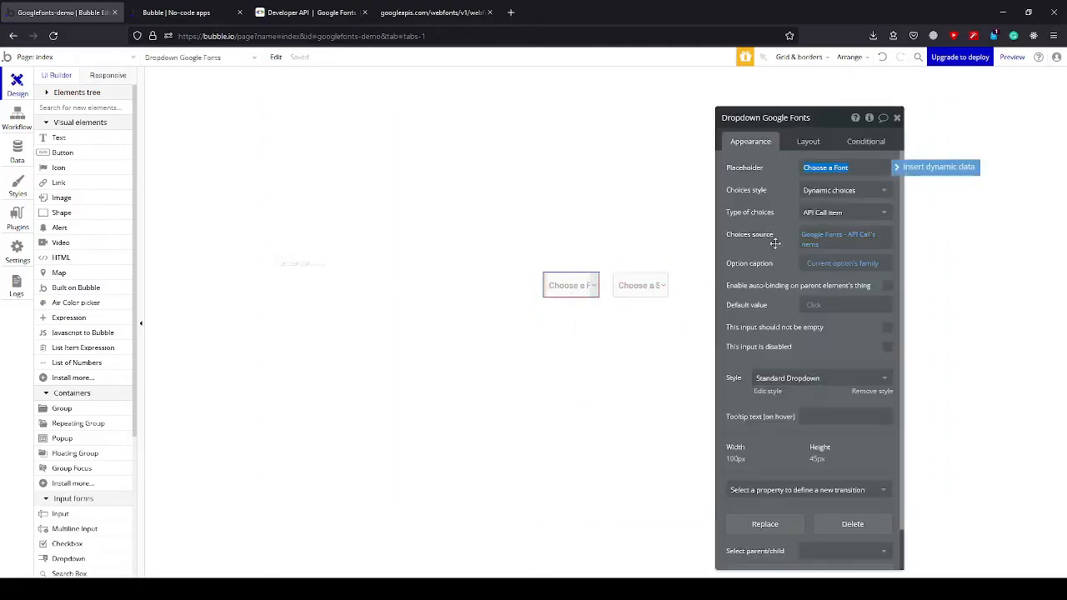
pyautogui.click(808, 140)
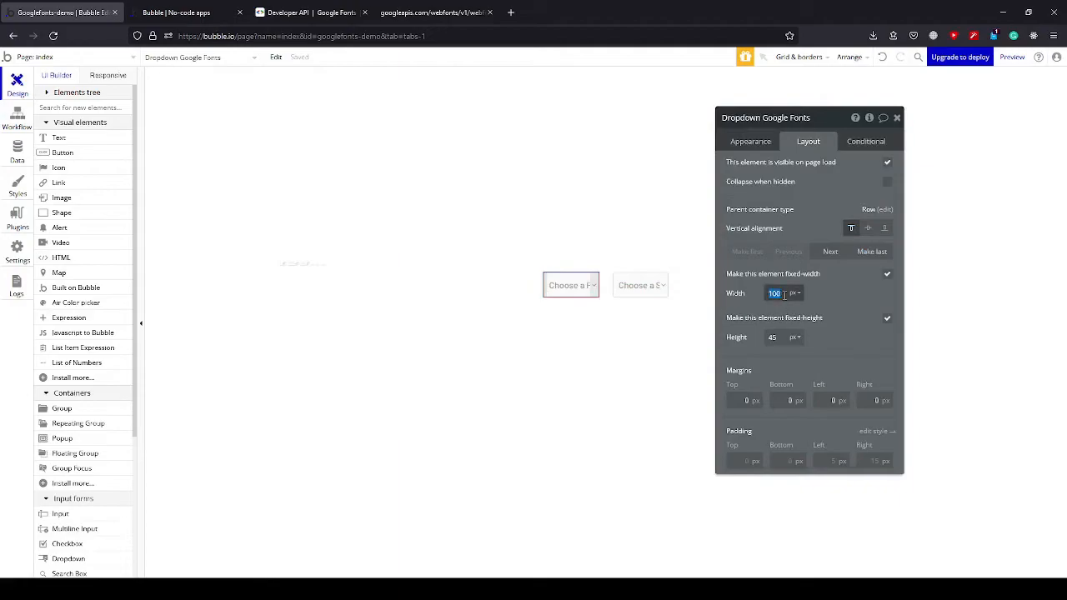
pyautogui.click(650, 286)
pyautogui.write('150')
pyautogui.click(627, 309)
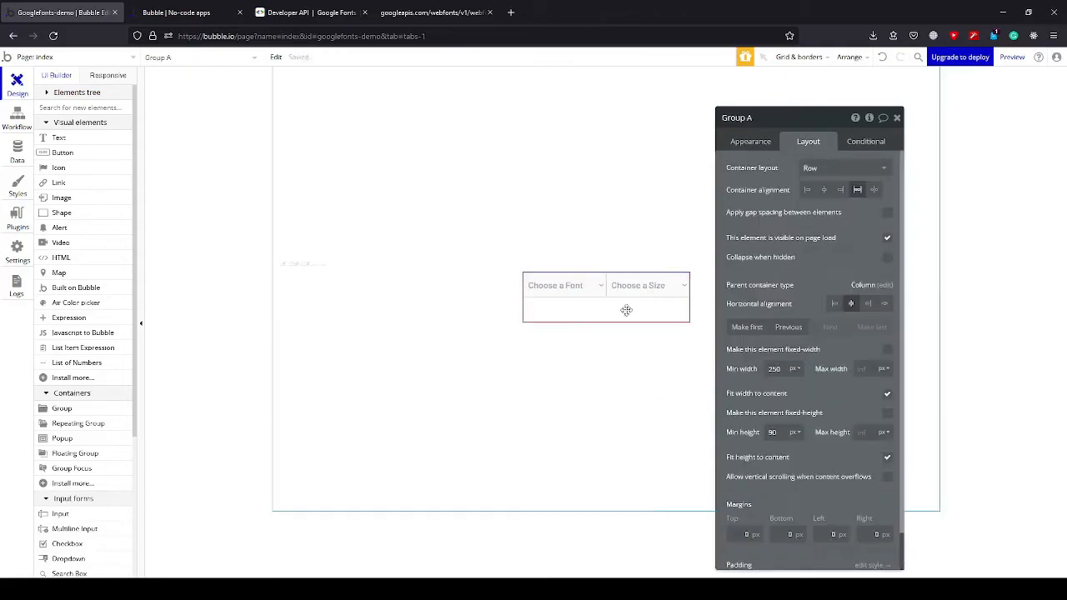
# Make the dropdowns' group fixed-width at 350 px and rename it Group Fonts and Size.
pyautogui.click(887, 349)
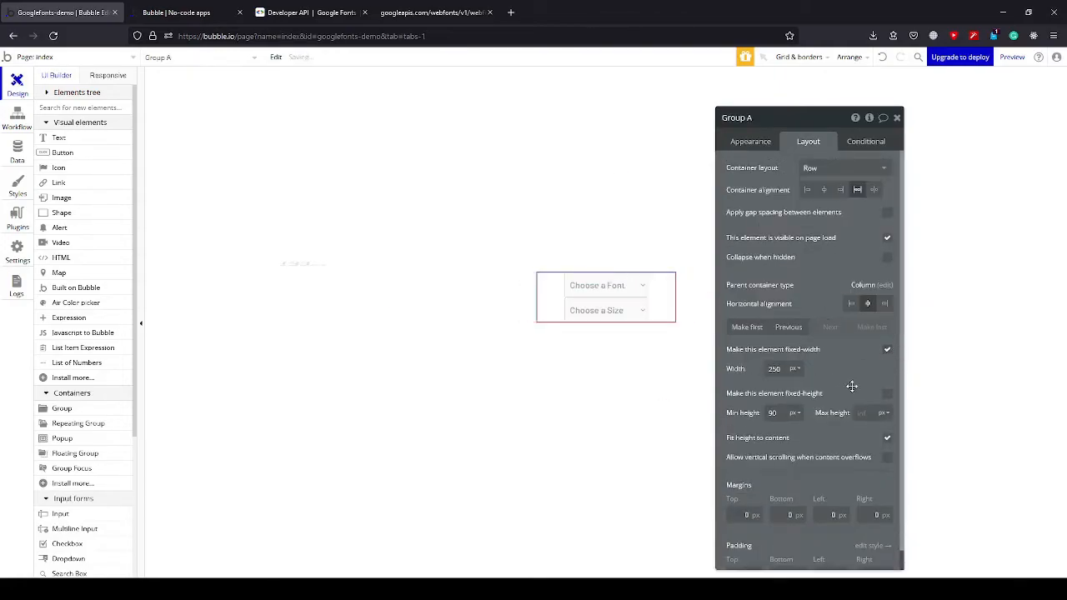
pyautogui.write('0')
pyautogui.click(778, 381)
pyautogui.doubleClick(782, 381)
pyautogui.write('350')
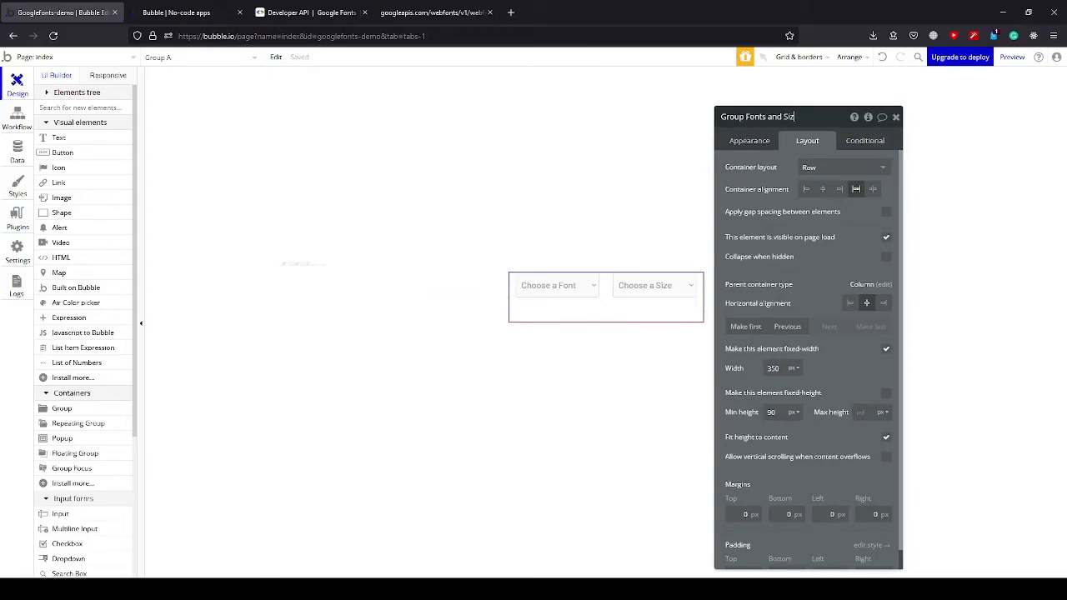
pyautogui.press('Return')
pyautogui.click(896, 116)
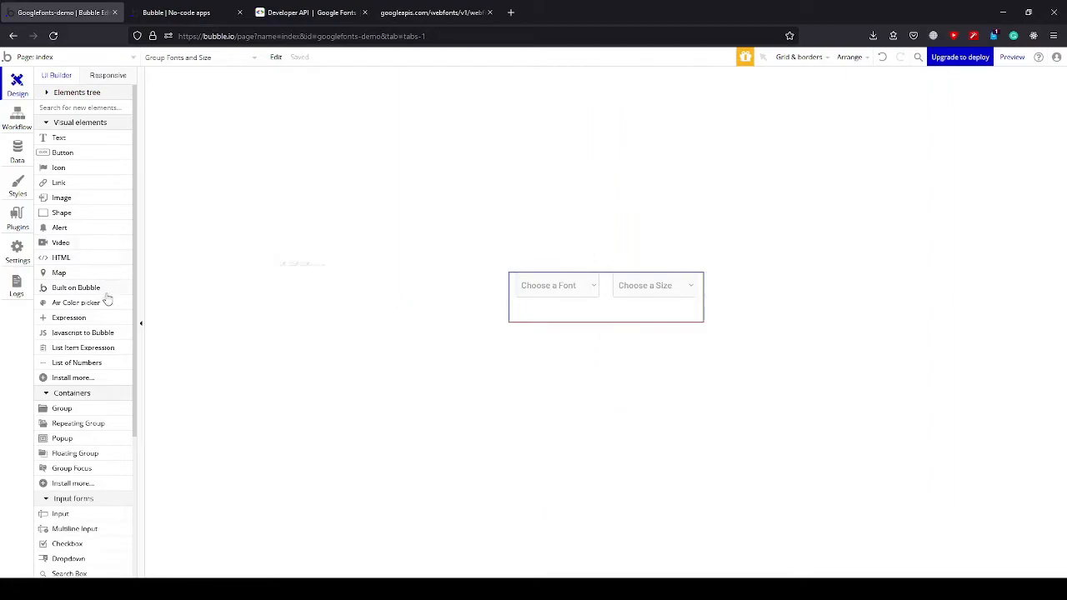
# Add an HTML element below the dropdown group and center it horizontally on the page.
pyautogui.moveTo(94, 288)
pyautogui.click(72, 109)
pyautogui.write('Html')
pyautogui.click(50, 137)
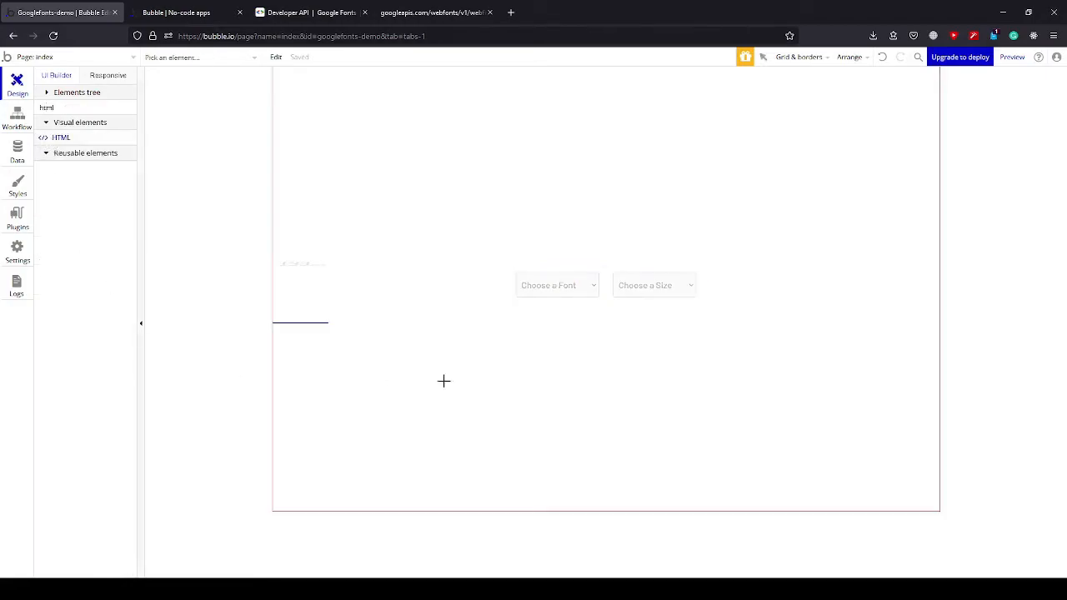
pyautogui.click(393, 348)
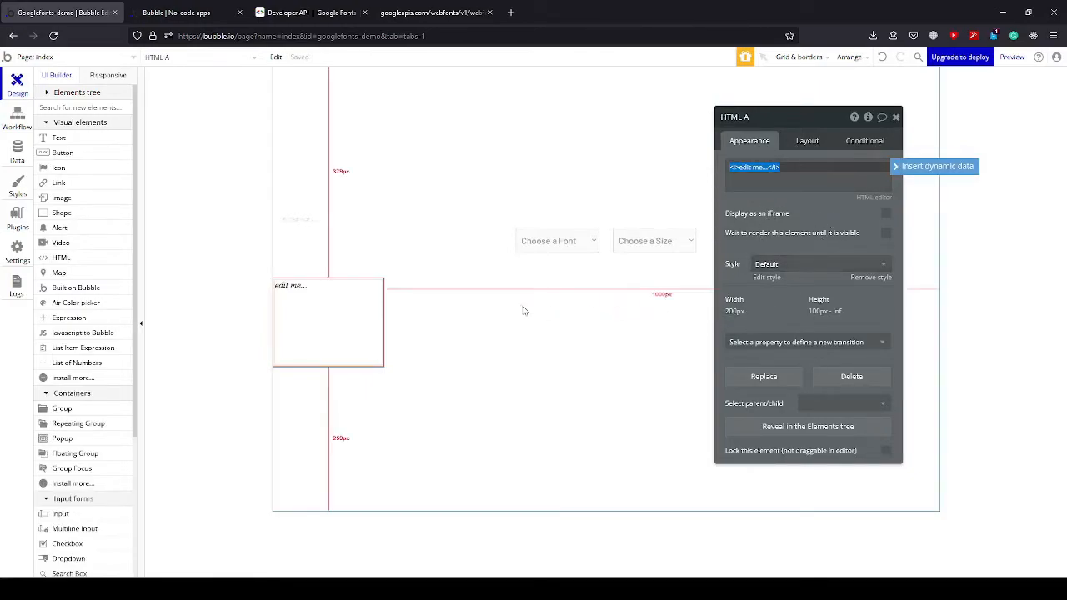
pyautogui.click(802, 144)
pyautogui.click(866, 228)
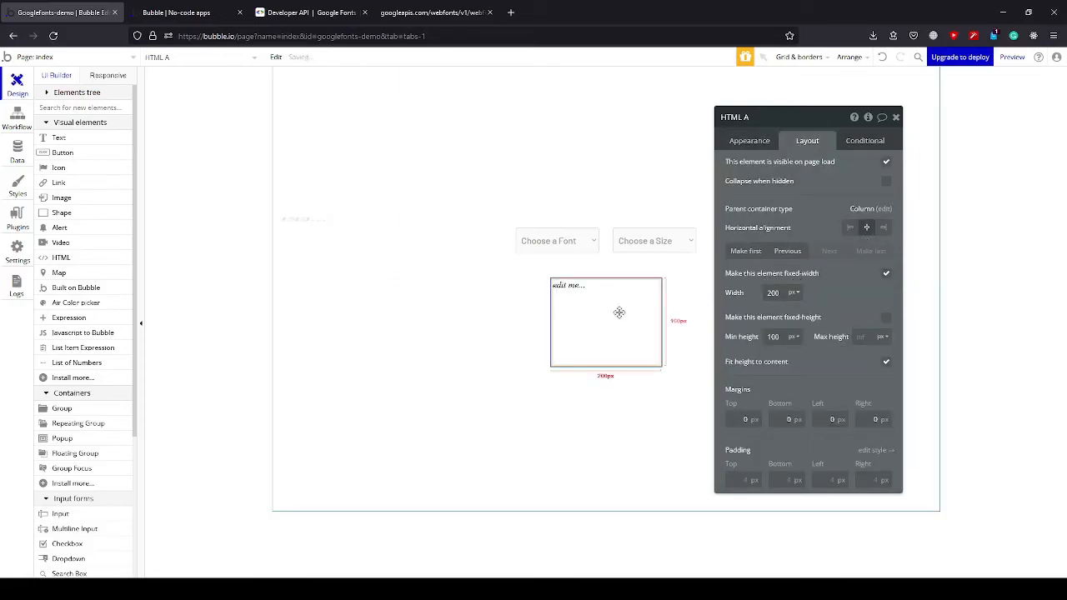
# Replace the HTML element's placeholder content with the copied Google Fonts preview markup for "The quick brown fox jumps over the lazy dog.".
pyautogui.click(749, 141)
pyautogui.tripleClick(795, 173)
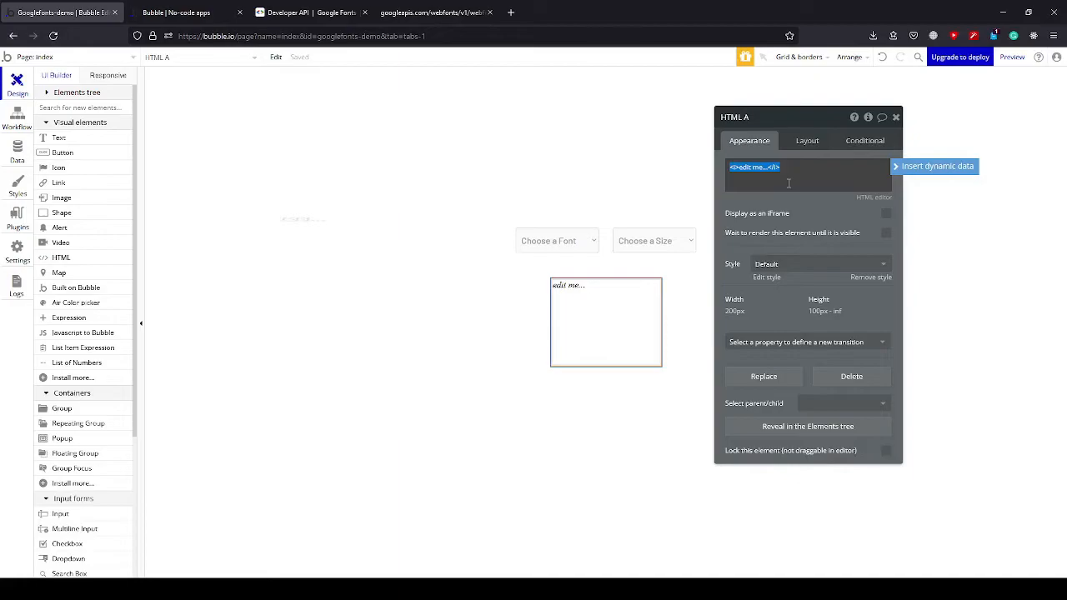
pyautogui.press('BackSpace')
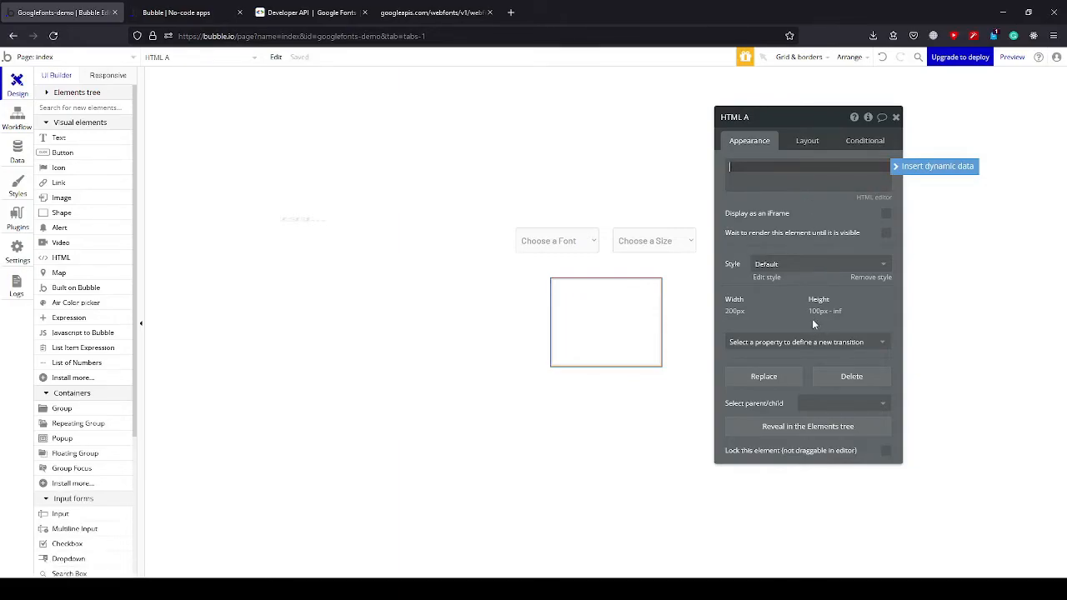
pyautogui.write('<html> <head> <link rel="stylesheet" href="https://fonts.googleapis.com/css?family="> <style> #preview {   font-family: ""; font-size : px; color: ; } </style> </head> <body> <h1 id = "preview">The quick brown fox jumps over the lazy dog.</h1> </body> </html>')
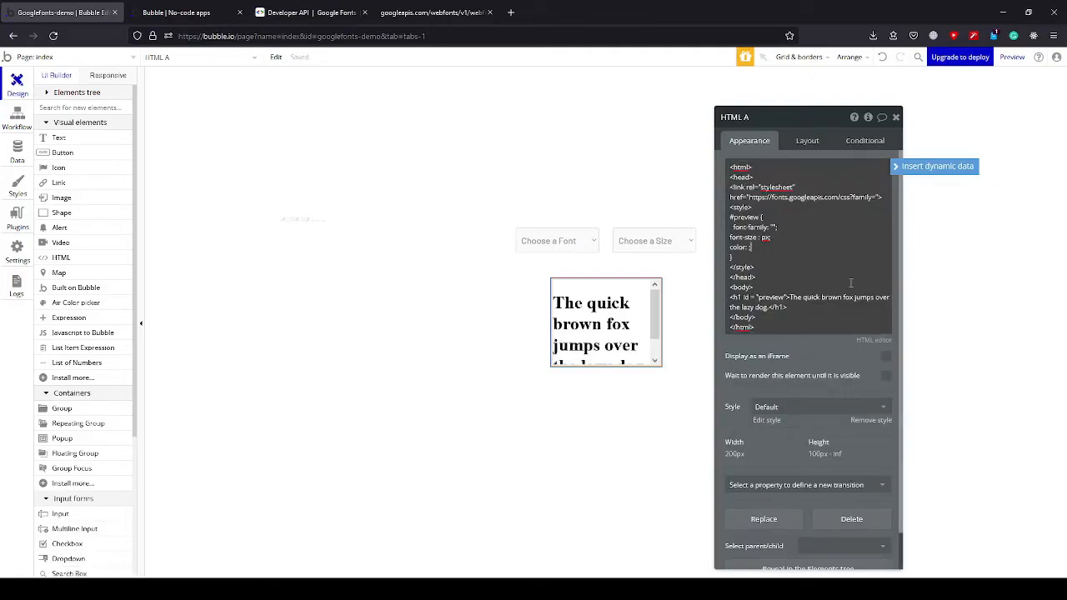
pyautogui.click(800, 250)
pyautogui.scroll(-1, 755, 247)
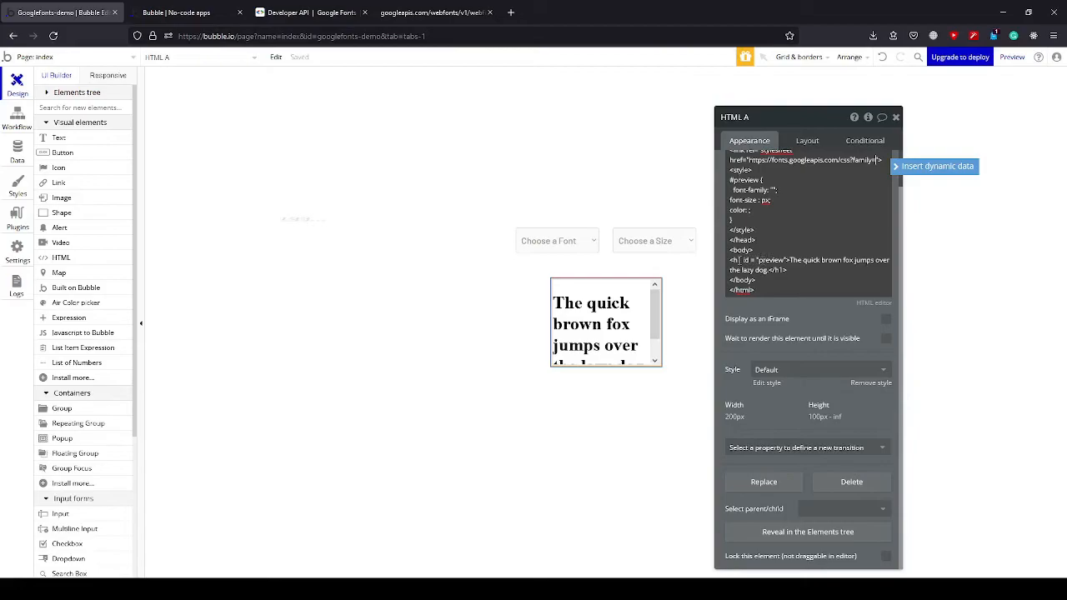
pyautogui.click(753, 260)
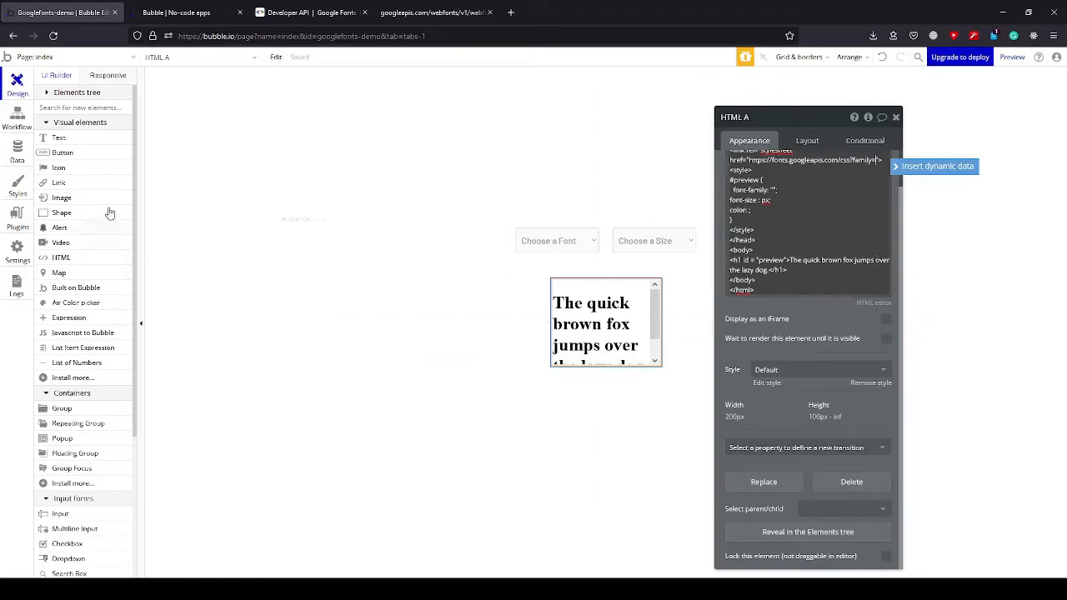
# Find the Air Color picker element and place it in the group after the size dropdown.
pyautogui.click(93, 108)
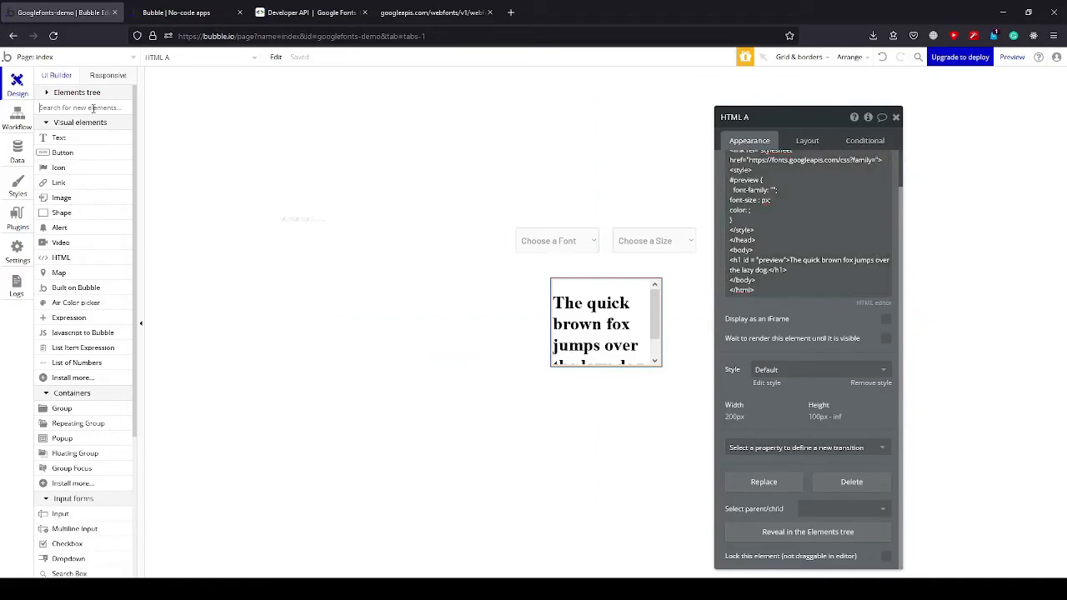
pyautogui.write('aircolo')
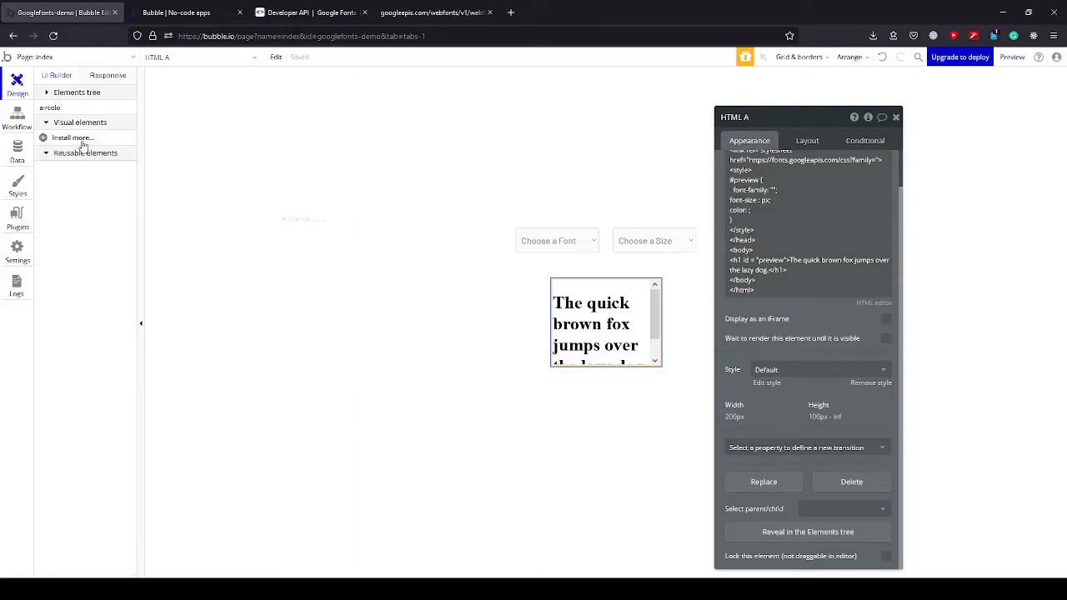
pyautogui.doubleClick(76, 108)
pyautogui.press('BackSpace')
pyautogui.write('colo')
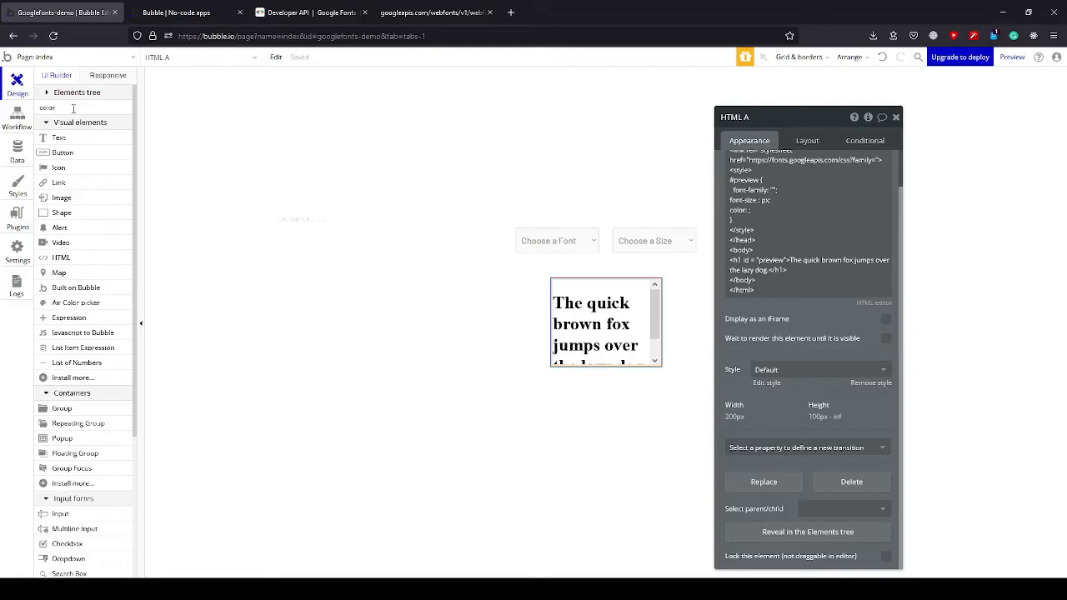
pyautogui.write('r')
pyautogui.click(77, 138)
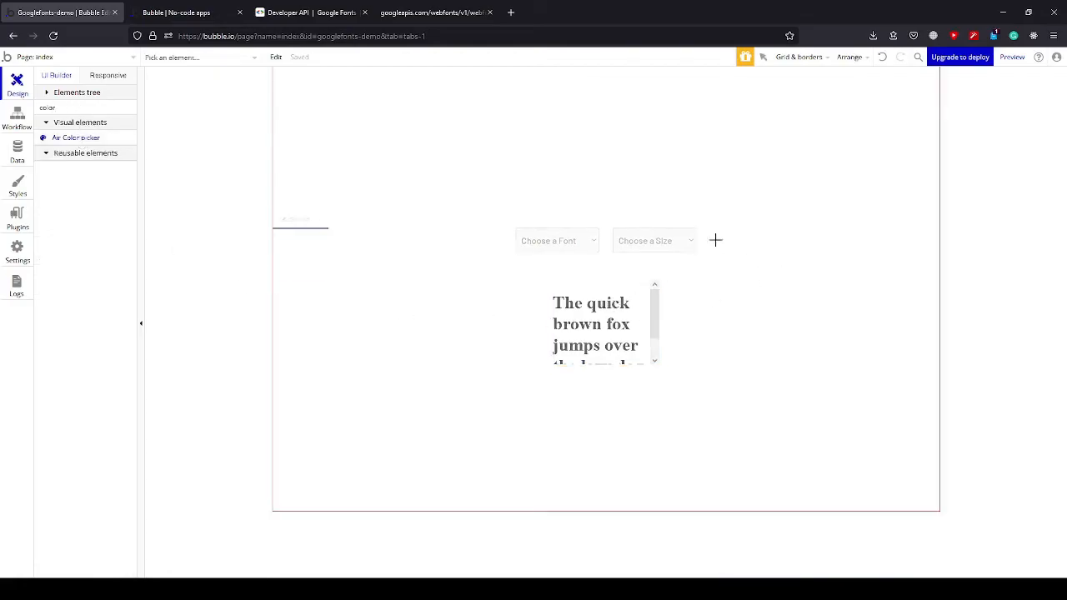
pyautogui.click(695, 242)
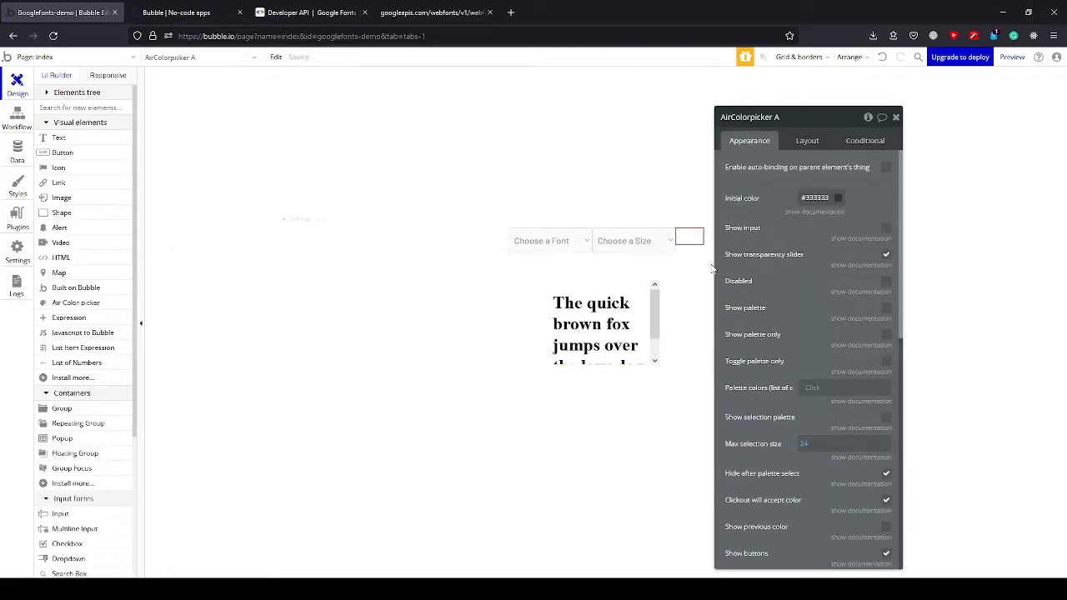
# Center the font dropdown, size dropdown and color picker vertically within Group Fonts and Size.
pyautogui.click(572, 242)
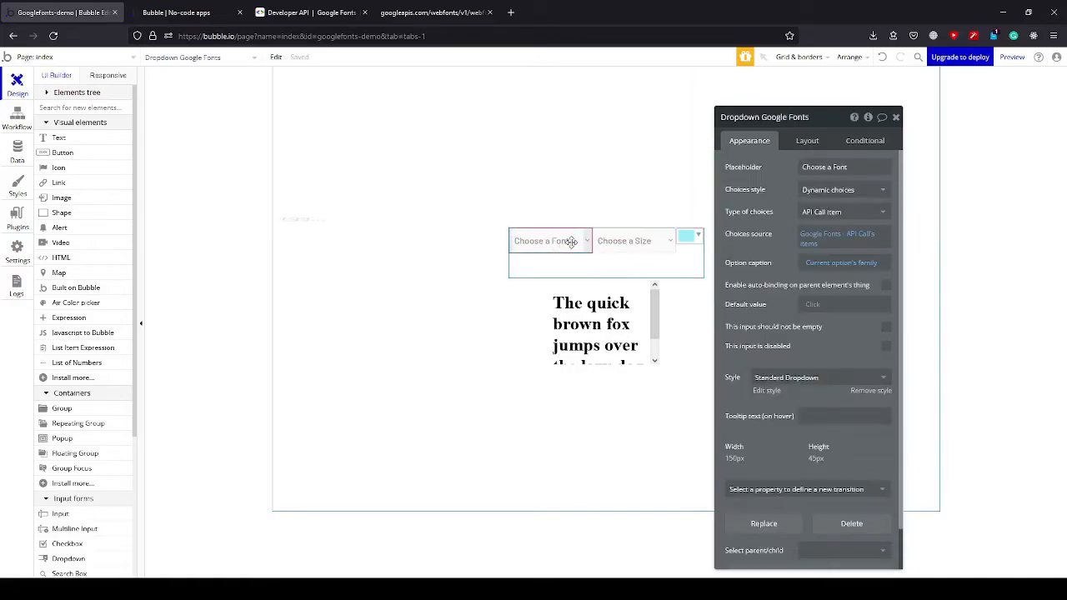
pyautogui.click(617, 265)
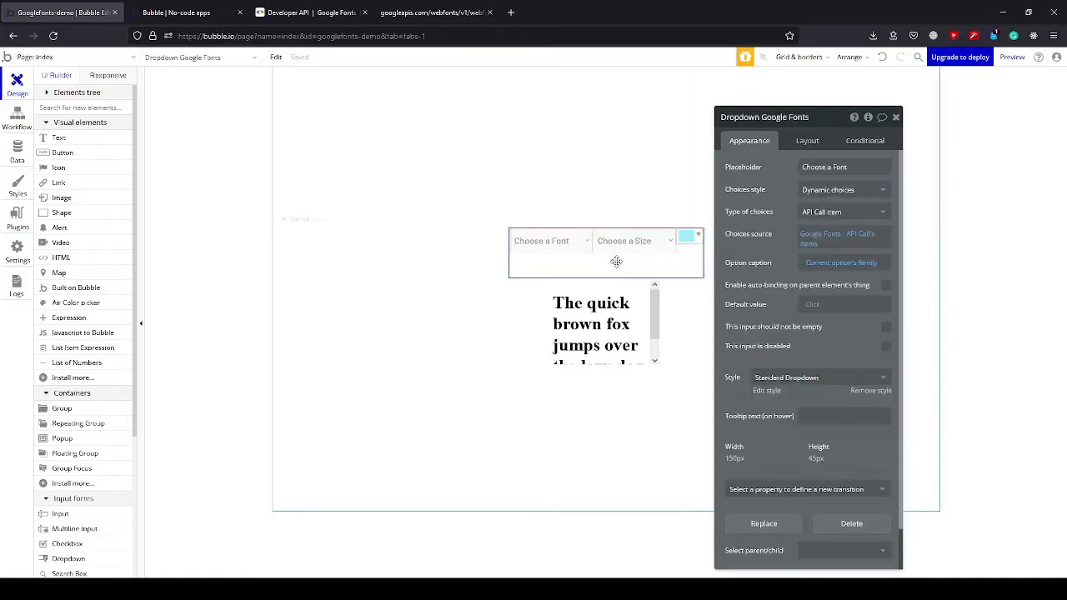
pyautogui.click(807, 140)
pyautogui.click(555, 251)
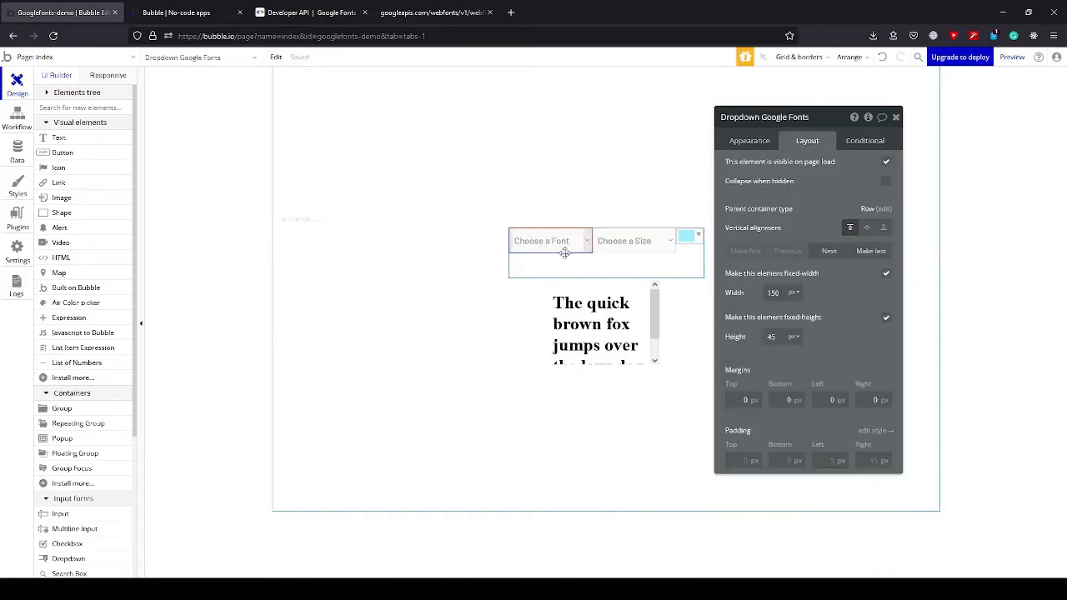
pyautogui.click(867, 227)
pyautogui.click(830, 251)
pyautogui.click(870, 237)
pyautogui.click(829, 251)
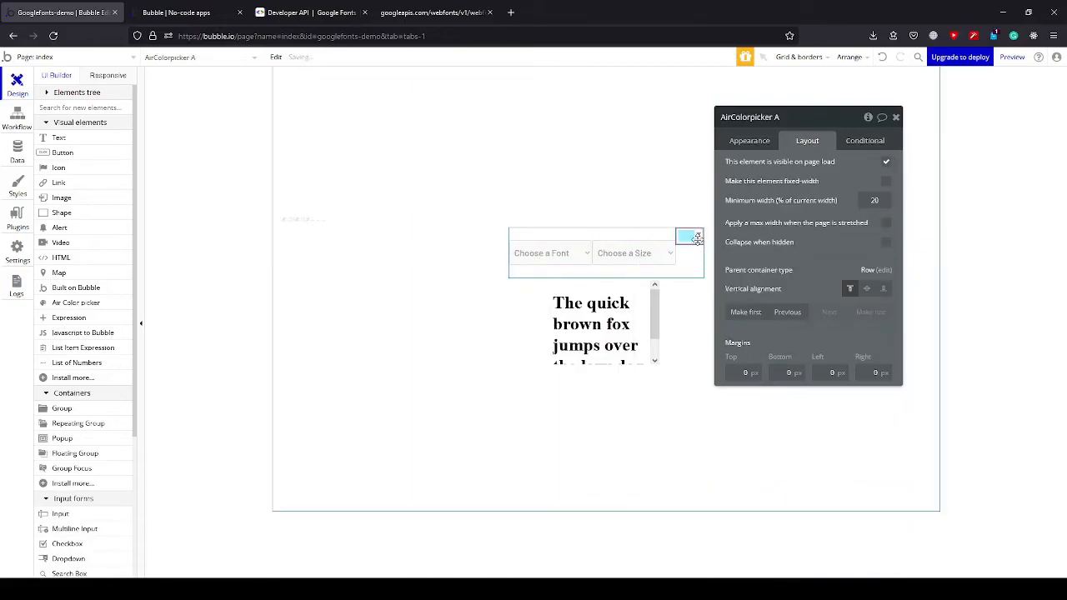
pyautogui.click(867, 289)
# Make the color picker a fixed-width element and check its appearance settings.
pyautogui.click(885, 181)
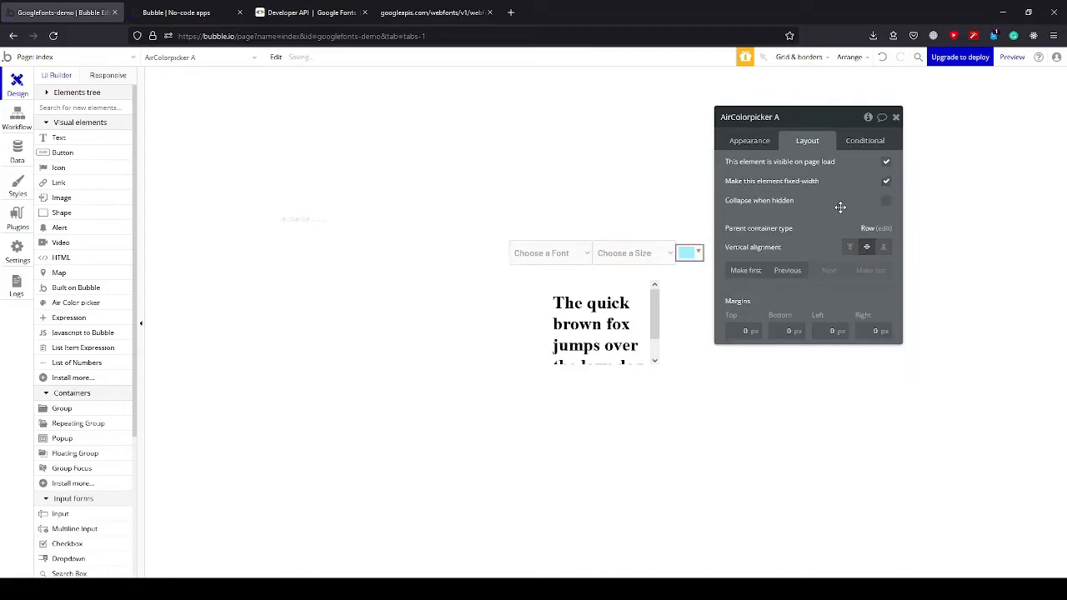
pyautogui.click(755, 144)
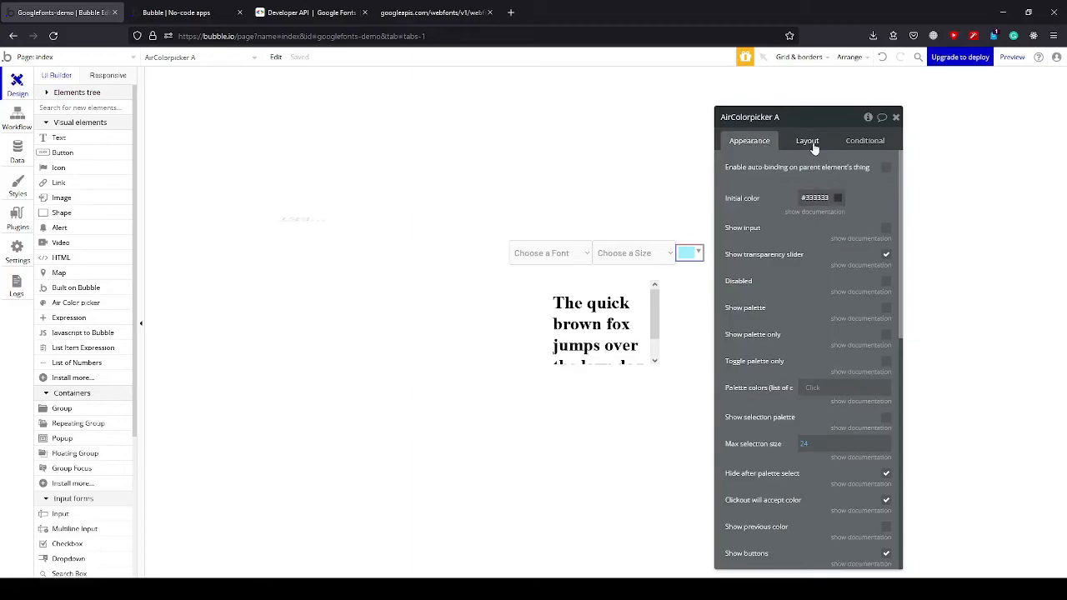
pyautogui.click(814, 144)
# Set the fixed width of Group Fonts and Size to 450 px.
pyautogui.click(631, 272)
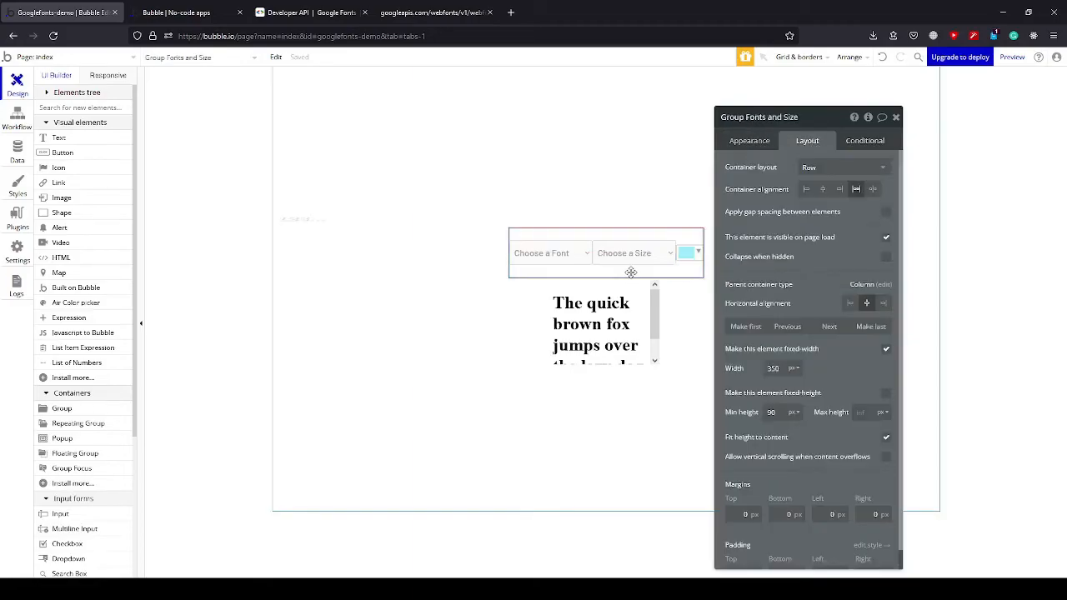
pyautogui.doubleClick(775, 364)
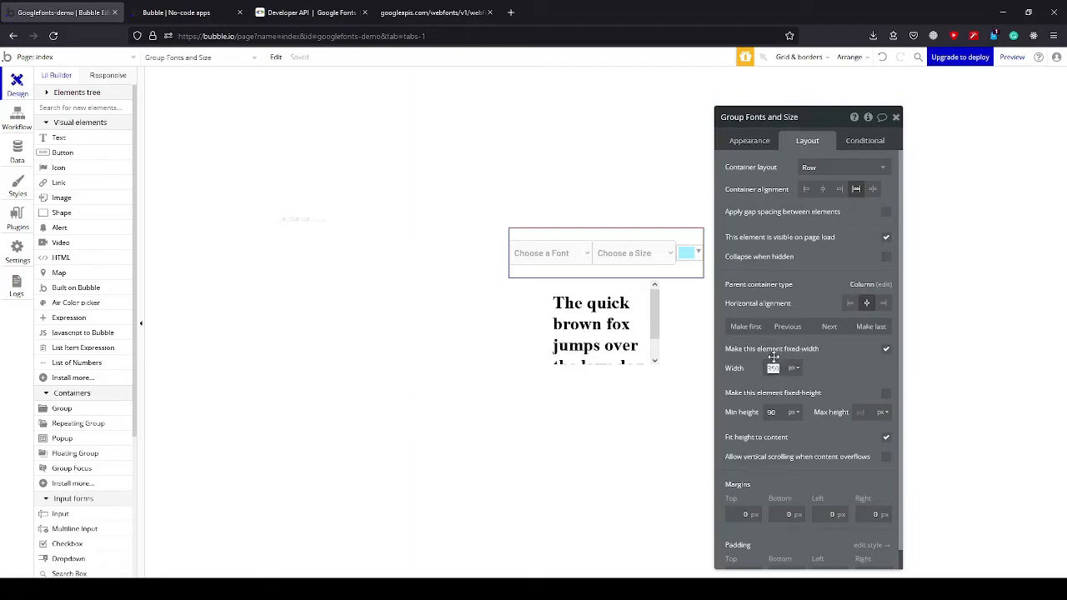
pyautogui.write('450')
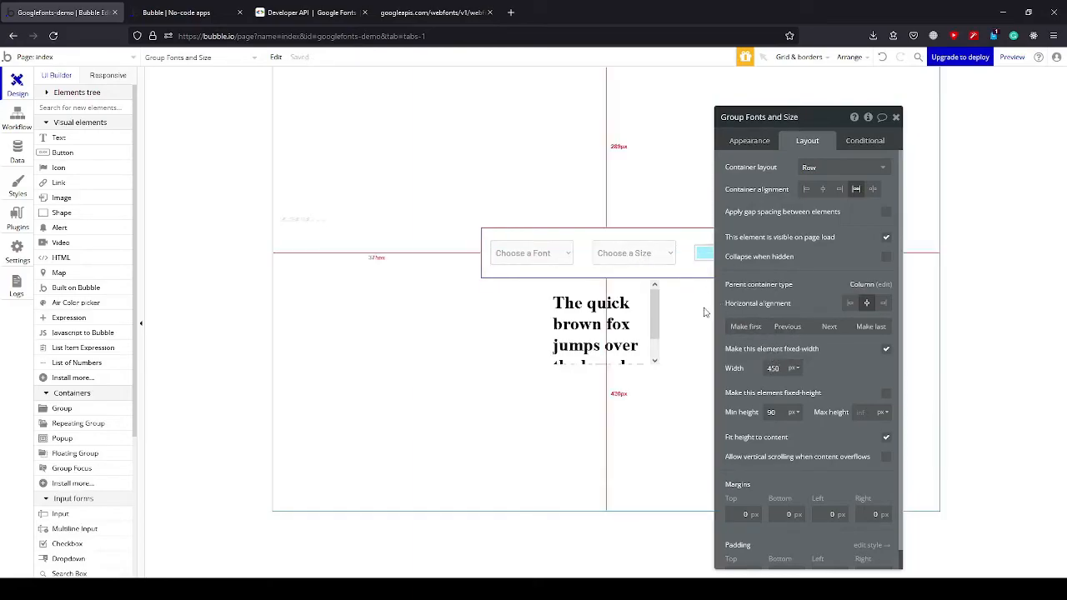
# Widen the HTML preview element through 550, 600 and 620 px to 650 px so its sentence fits on one line.
pyautogui.click(605, 338)
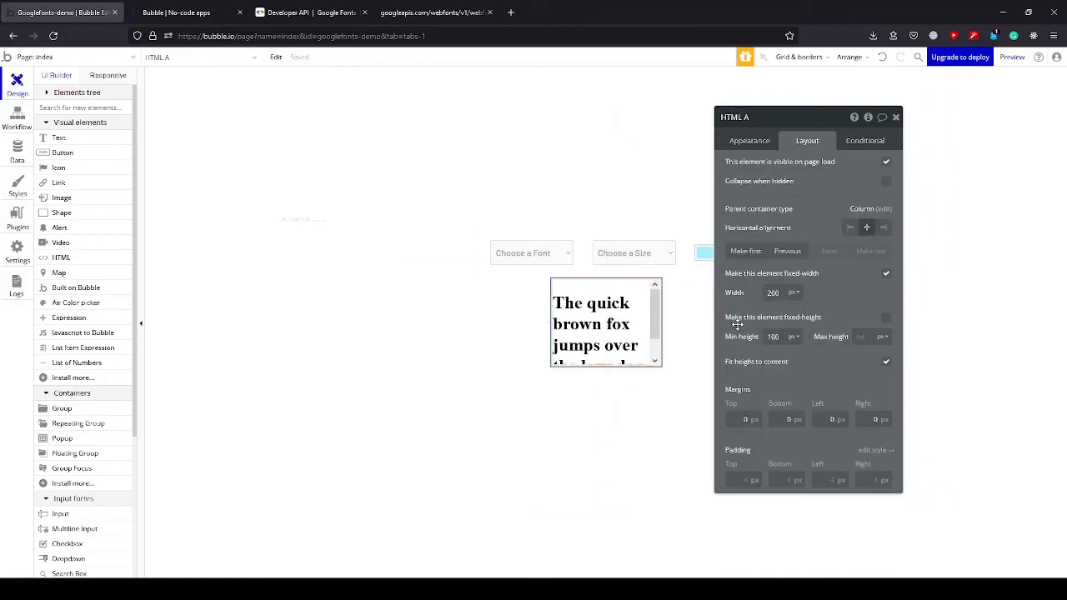
pyautogui.click(776, 293)
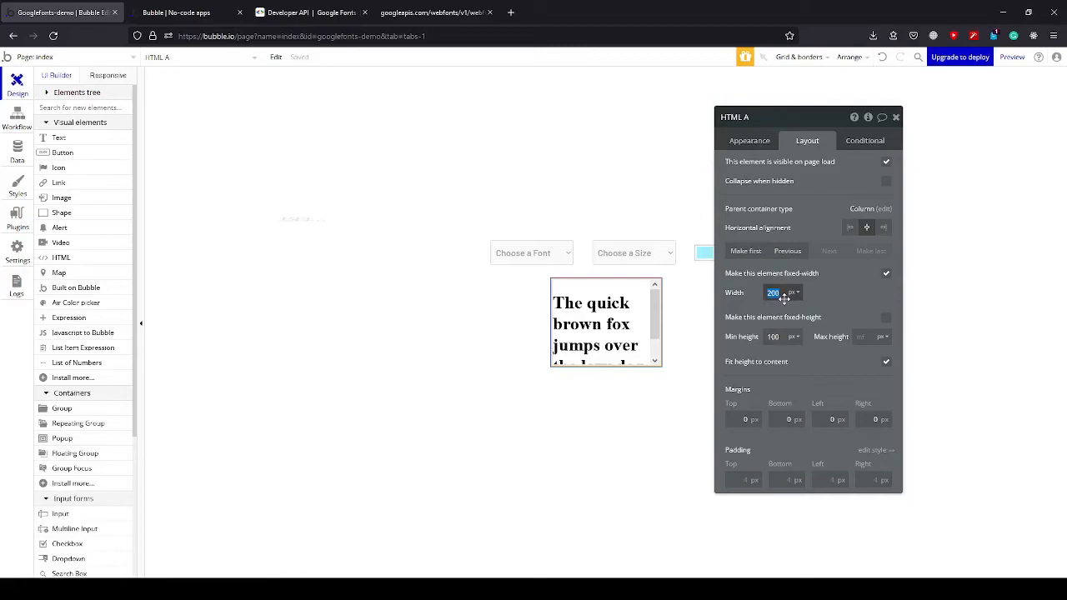
pyautogui.write('550')
pyautogui.press('Return')
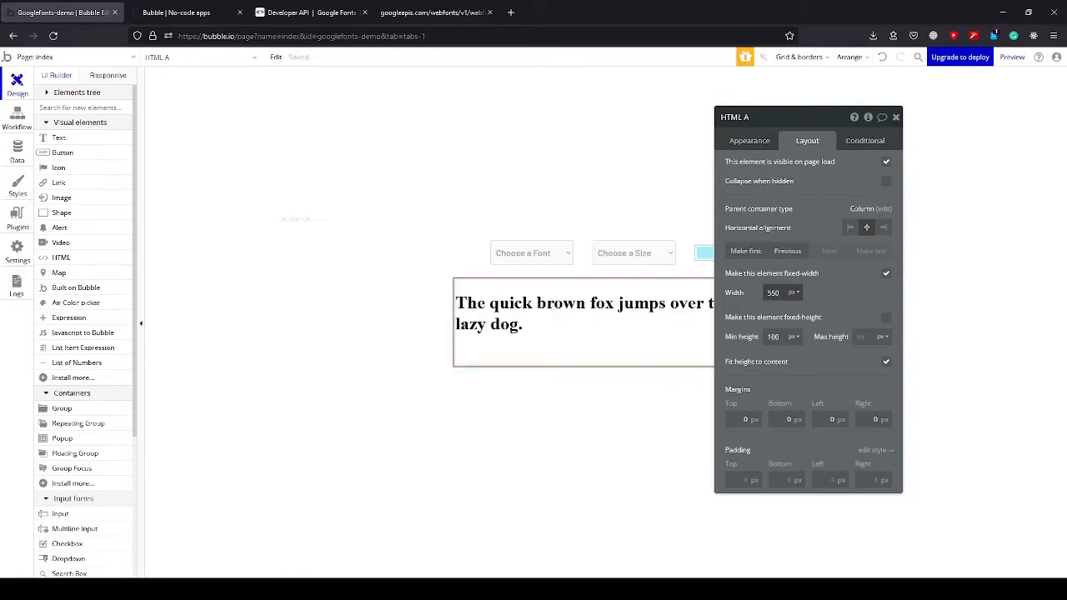
pyautogui.moveTo(779, 119); pyautogui.dragTo(856, 138)
pyautogui.click(858, 313)
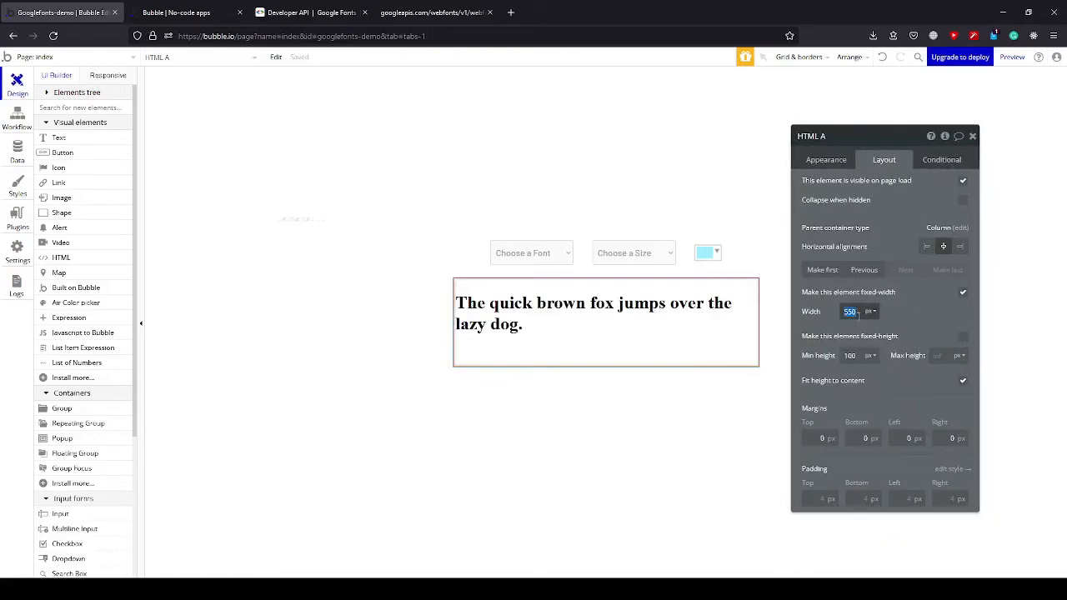
pyautogui.write('600')
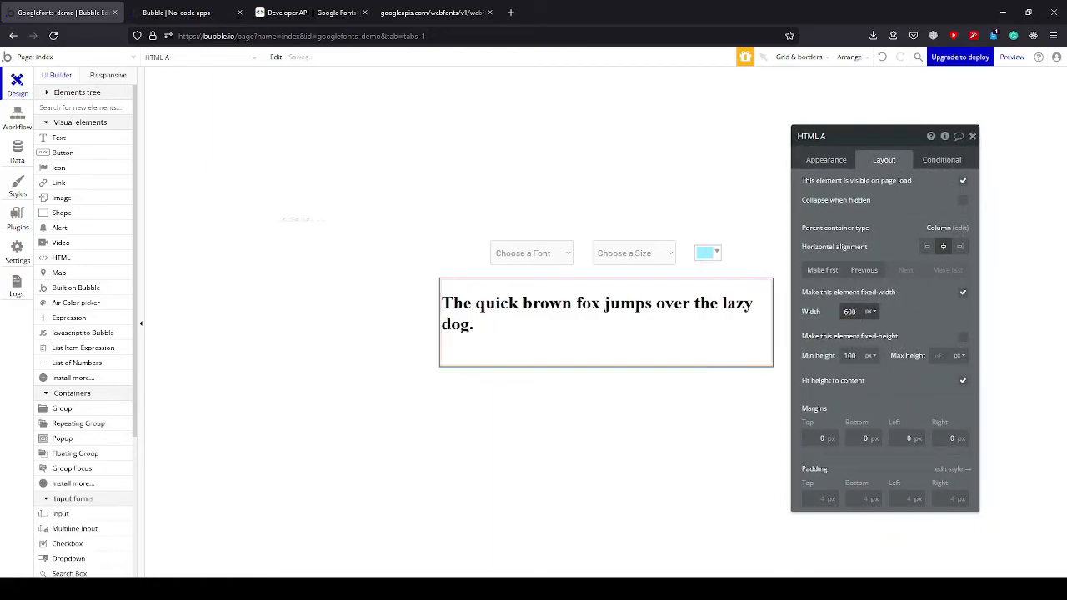
pyautogui.hotkey('ctrl', 'a')
pyautogui.write('620')
pyautogui.hotkey('ctrl', 'a')
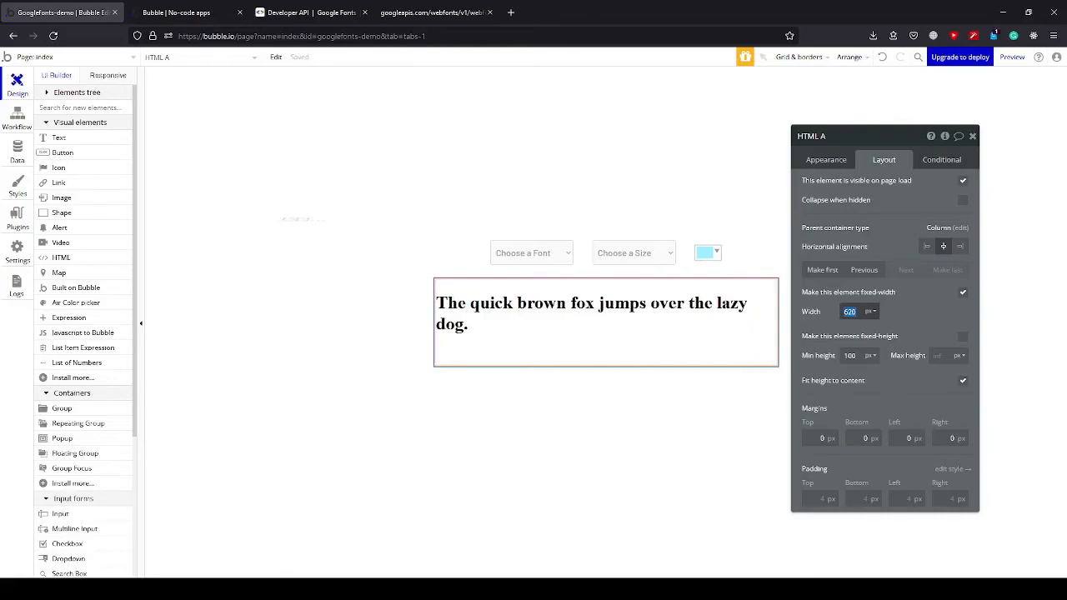
pyautogui.write('650')
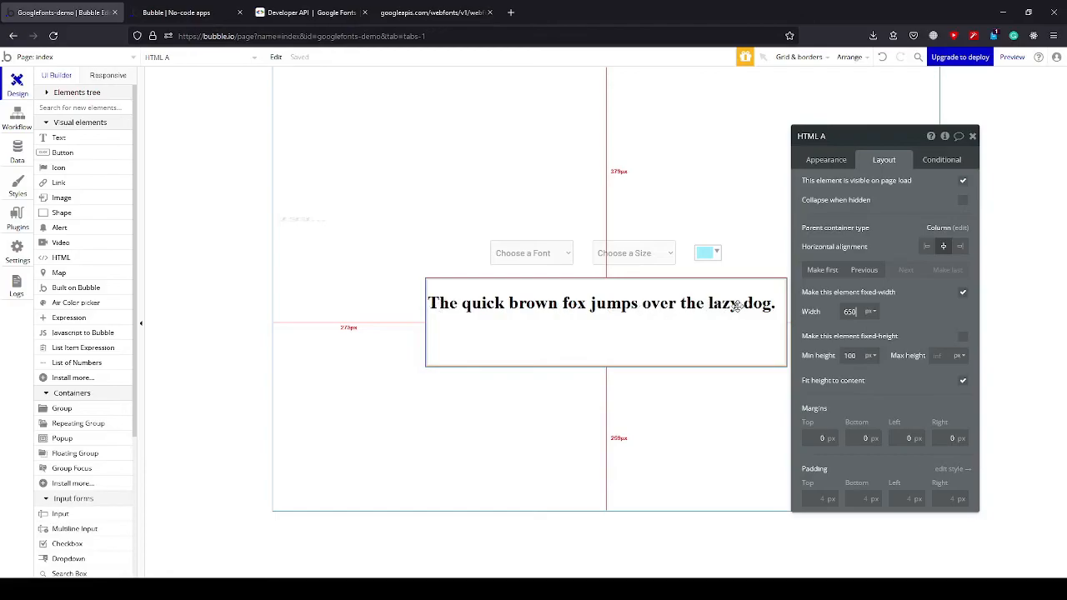
# Set the color picker's initial color to black, #000000.
pyautogui.click(708, 254)
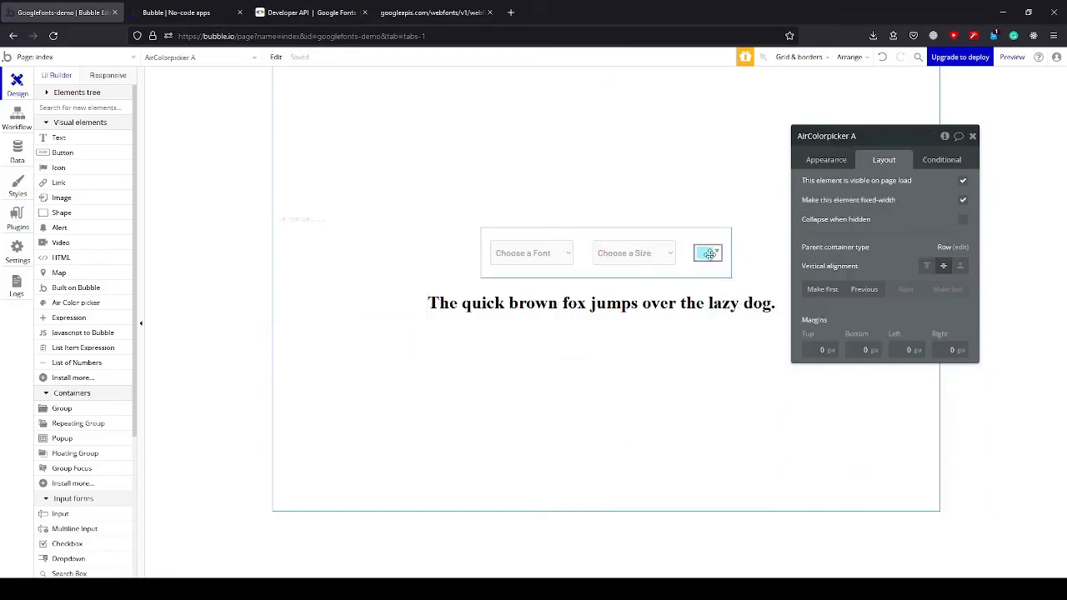
pyautogui.click(825, 163)
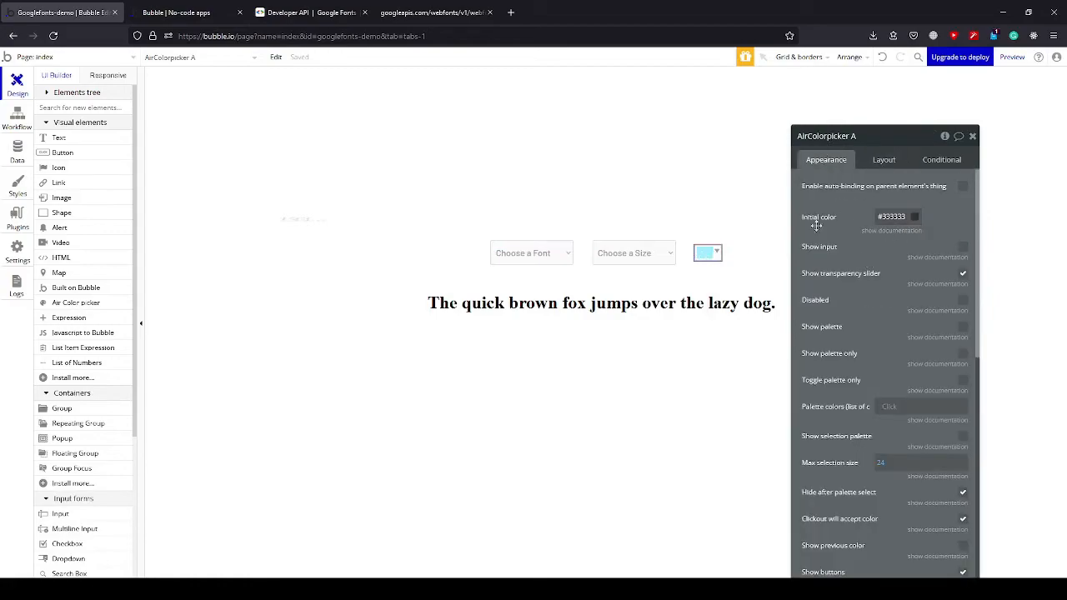
pyautogui.click(915, 217)
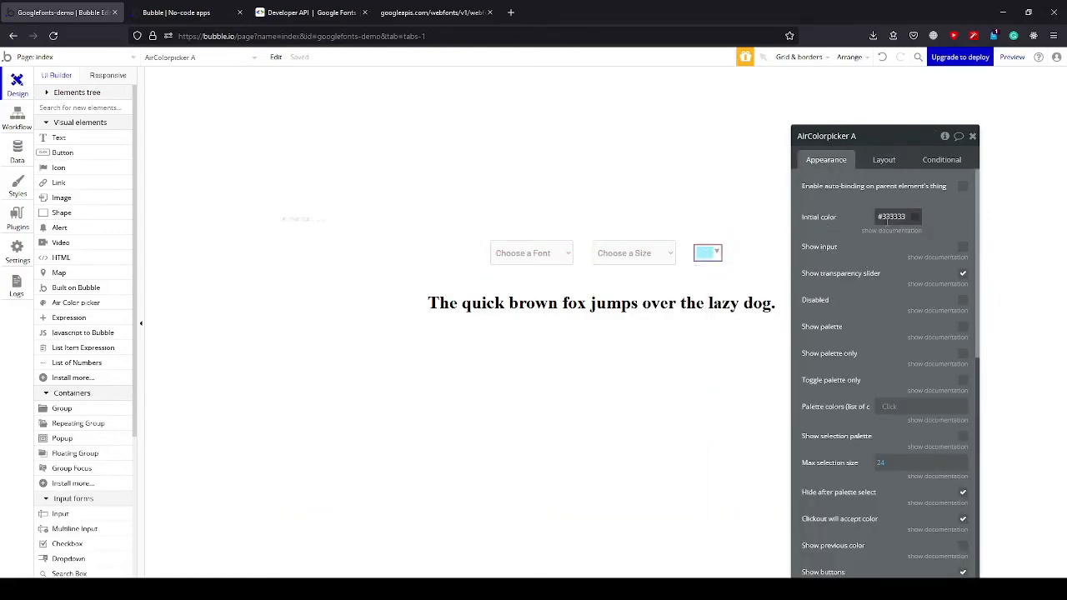
pyautogui.moveTo(875, 294); pyautogui.dragTo(872, 329)
pyautogui.click(838, 255)
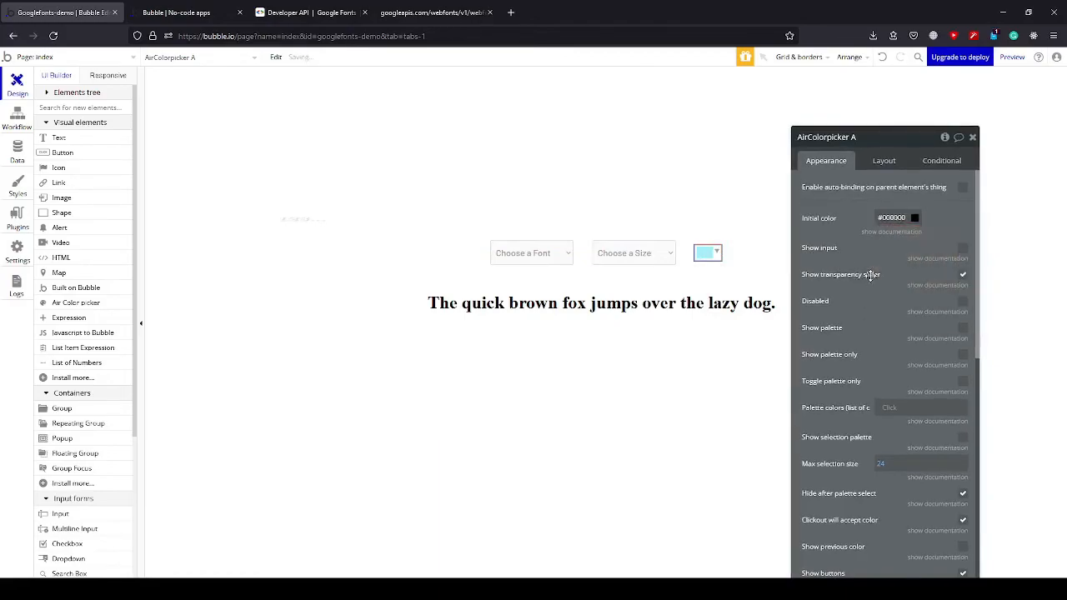
# Turn off the color picker's transparency slider and review its remaining appearance options.
pyautogui.click(963, 276)
pyautogui.scroll(-5, 867, 300)
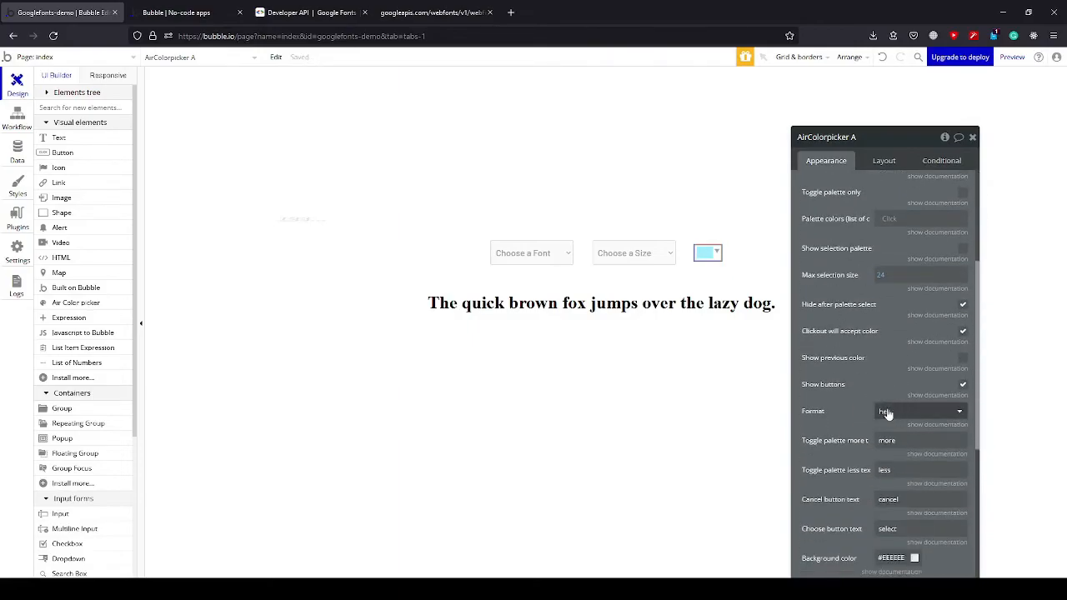
pyautogui.scroll(-5, 859, 383)
pyautogui.scroll(10, 858, 434)
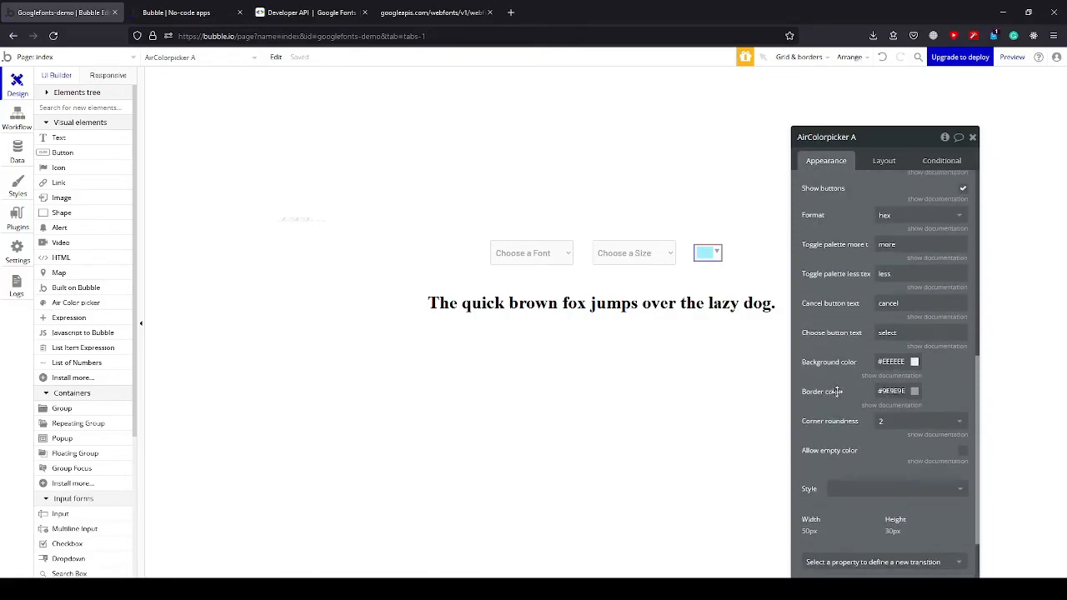
pyautogui.click(972, 137)
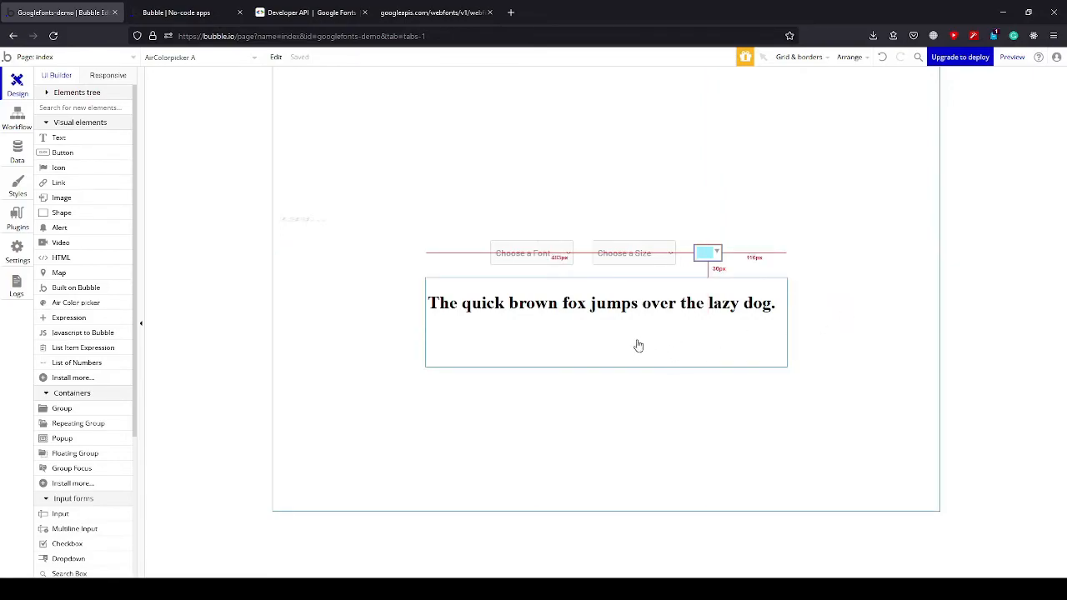
pyautogui.click(705, 253)
# Insert Dropdown Google Fonts's value's family as dynamic data after "family=" in the HTML element's stylesheet link.
pyautogui.click(551, 322)
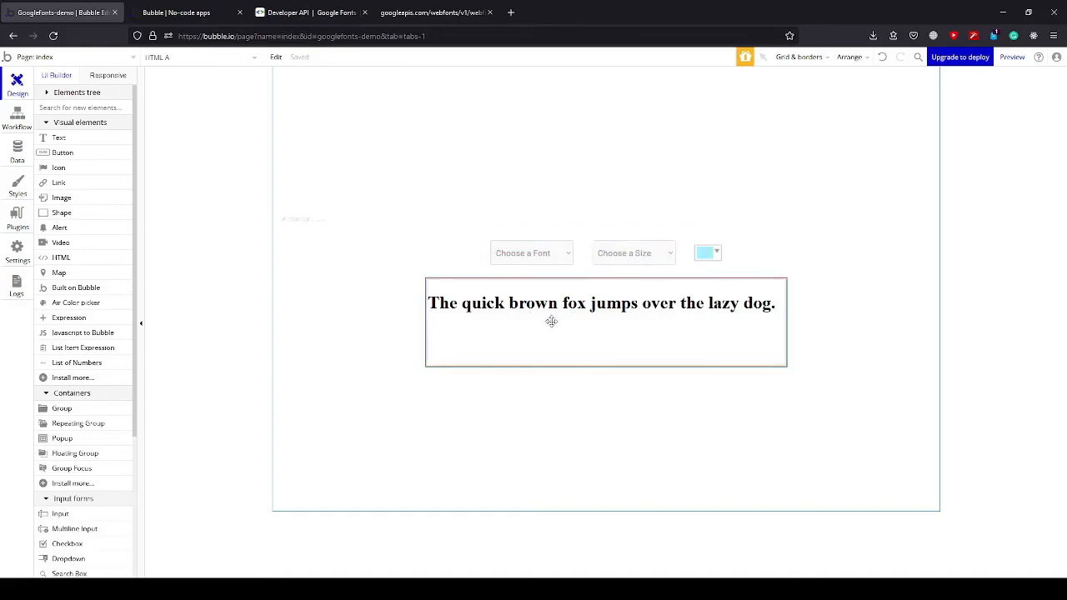
pyautogui.doubleClick(551, 323)
pyautogui.click(915, 250)
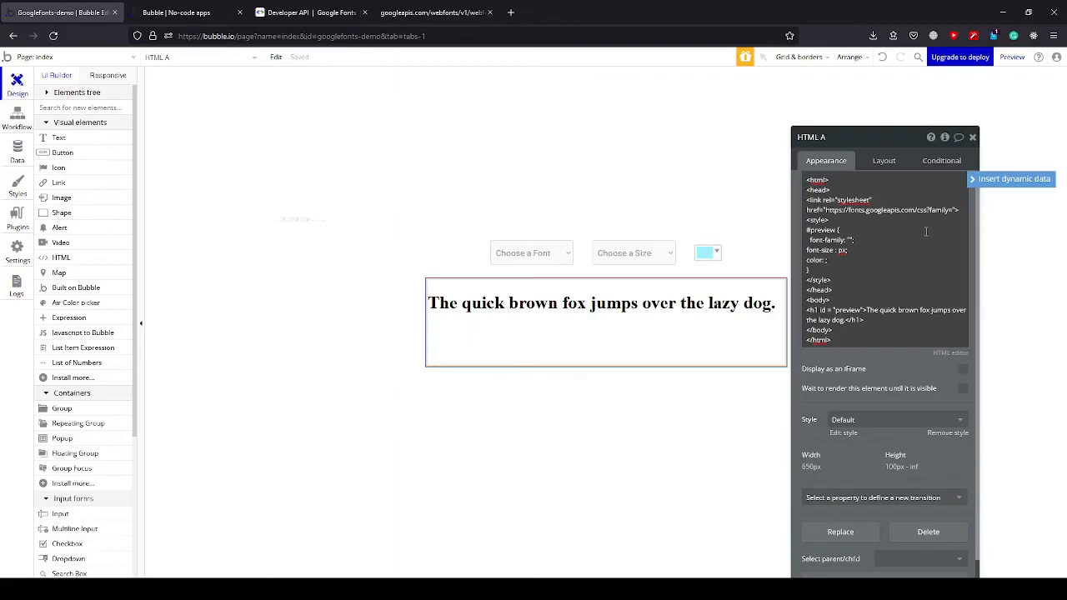
pyautogui.click(999, 185)
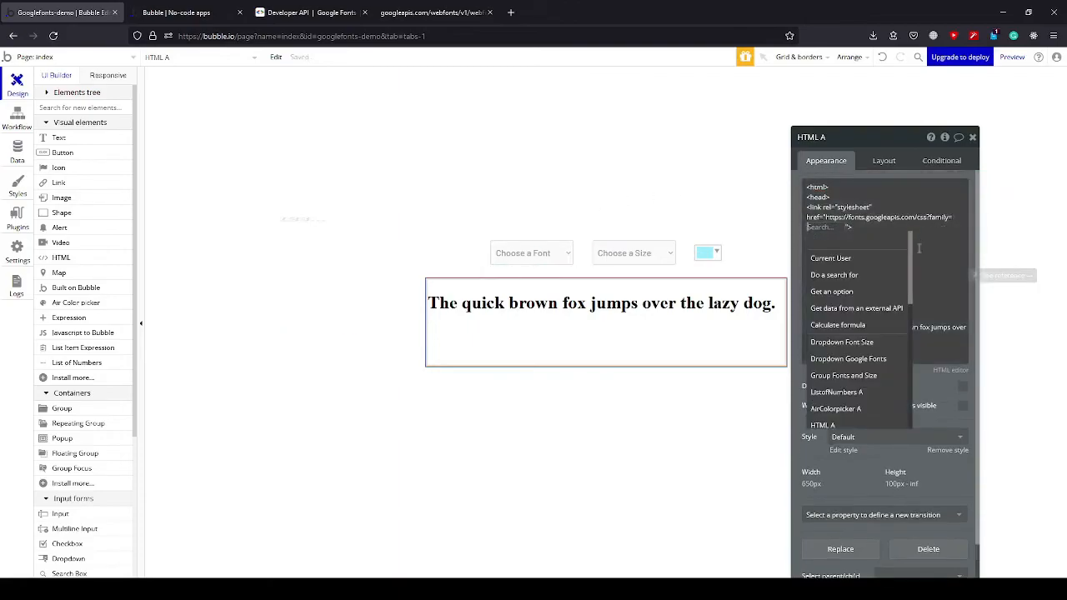
pyautogui.click(875, 358)
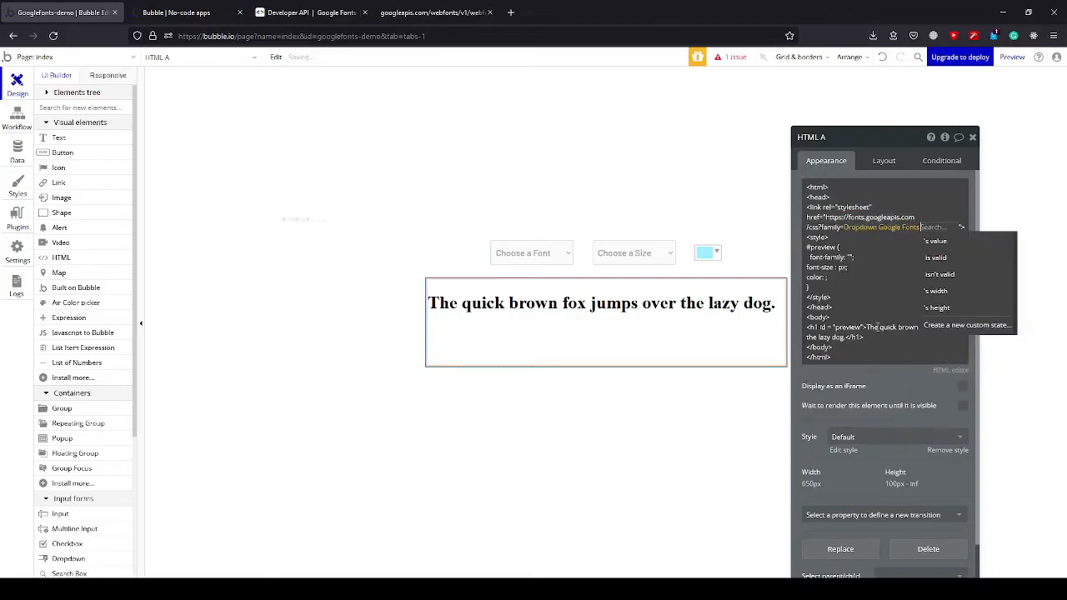
pyautogui.click(936, 241)
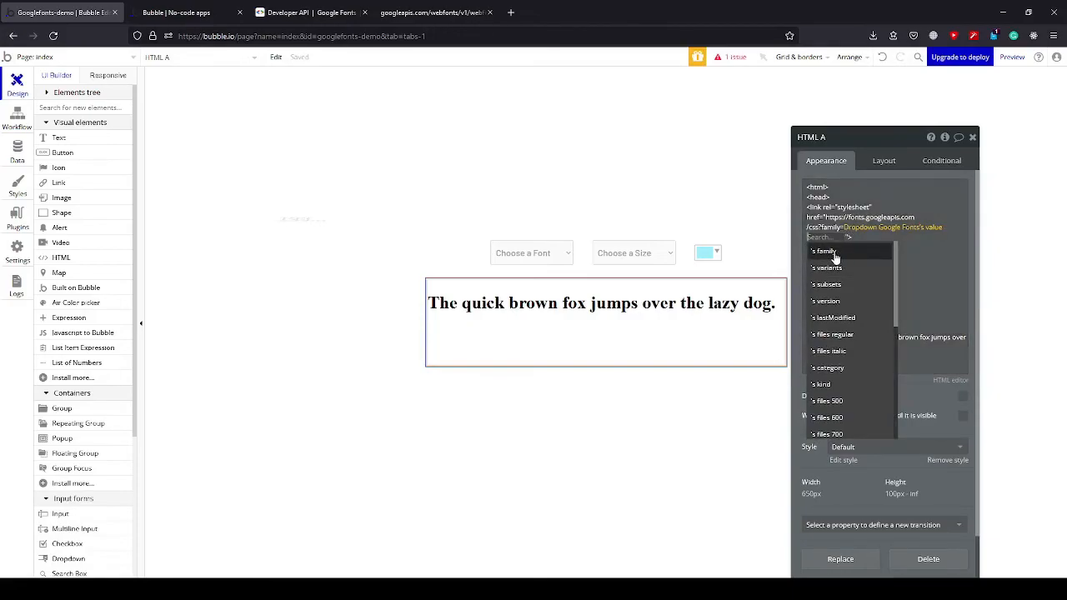
pyautogui.click(835, 252)
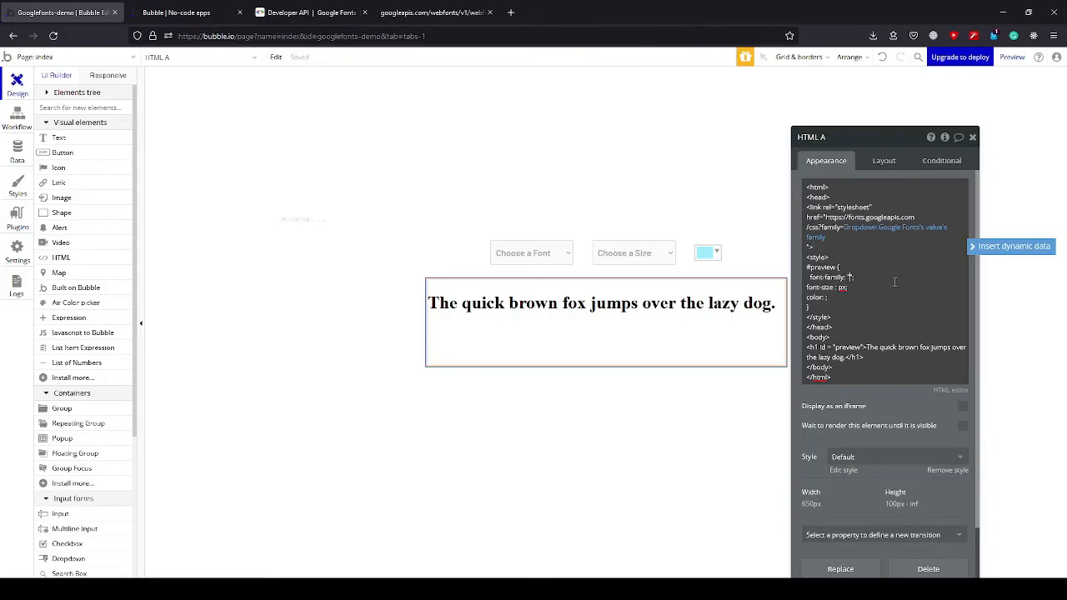
# Insert Dropdown Google Fonts's value's family between the quotes of the font-family rule in the #preview style.
pyautogui.click(990, 248)
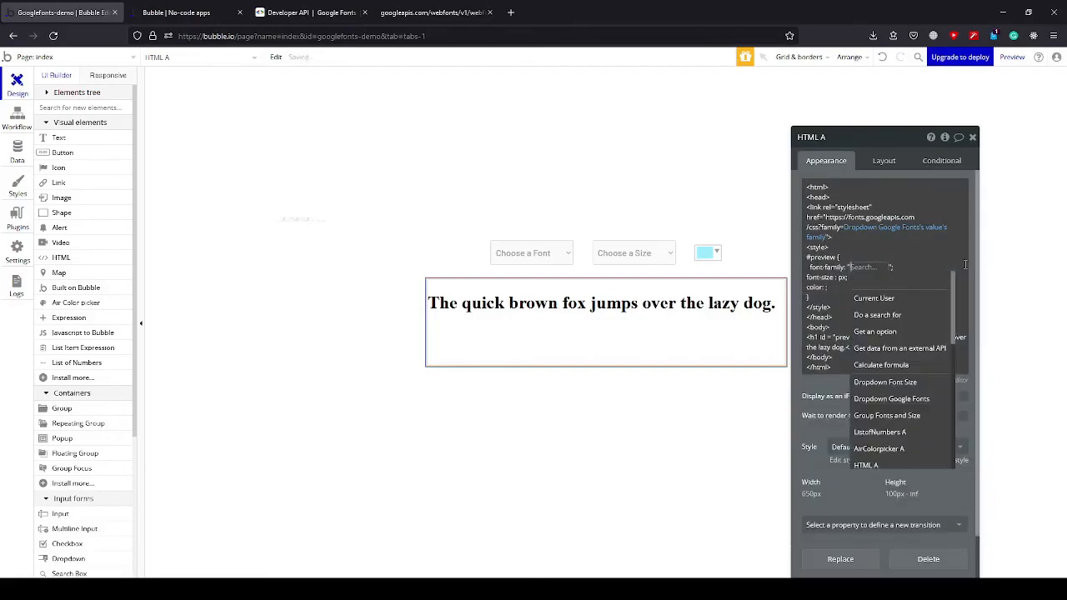
pyautogui.click(909, 401)
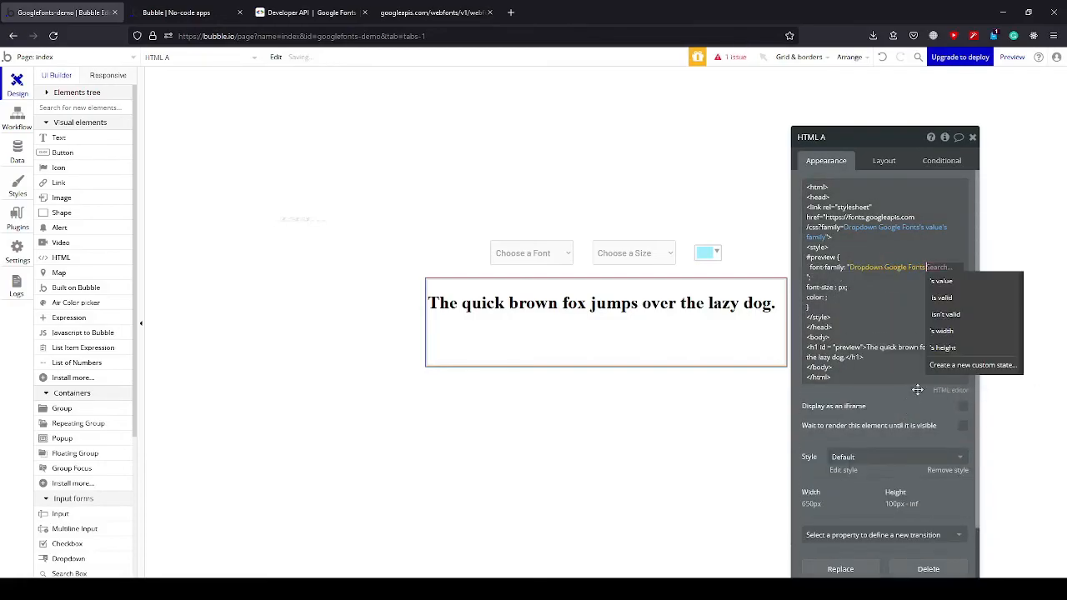
pyautogui.click(933, 291)
pyautogui.click(848, 294)
pyautogui.click(892, 319)
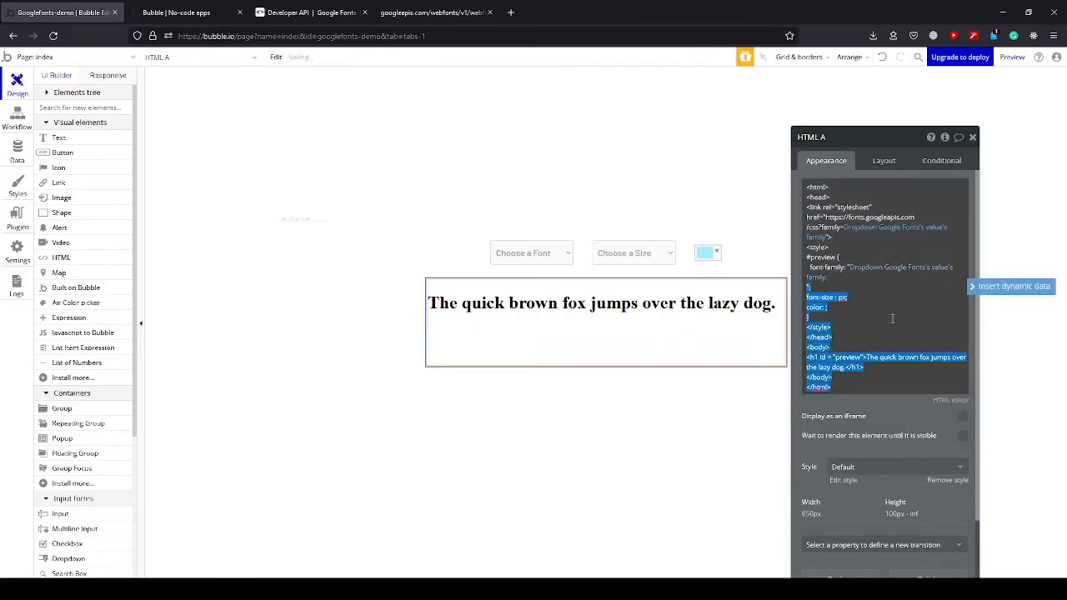
# Insert Dropdown Font Size's value before "px" in the font-size rule of the #preview style.
pyautogui.click(891, 313)
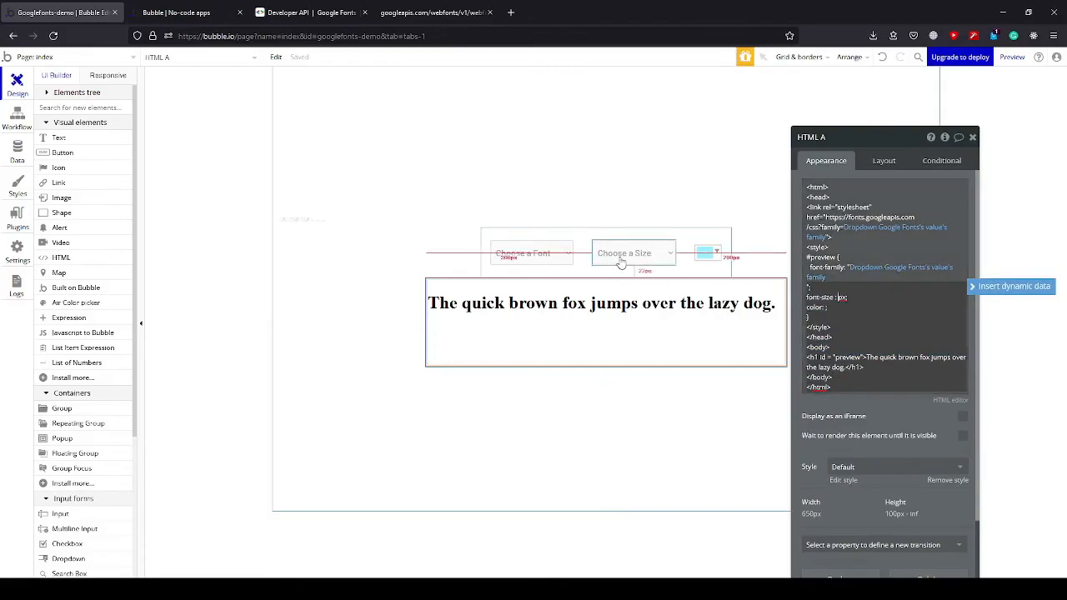
pyautogui.click(1023, 287)
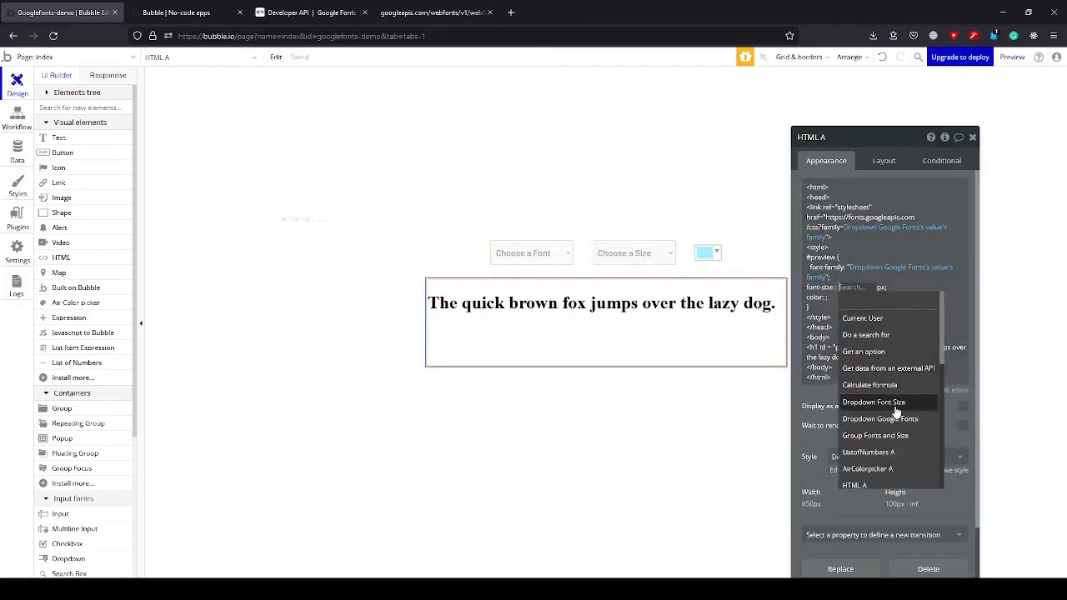
pyautogui.click(892, 402)
pyautogui.click(917, 301)
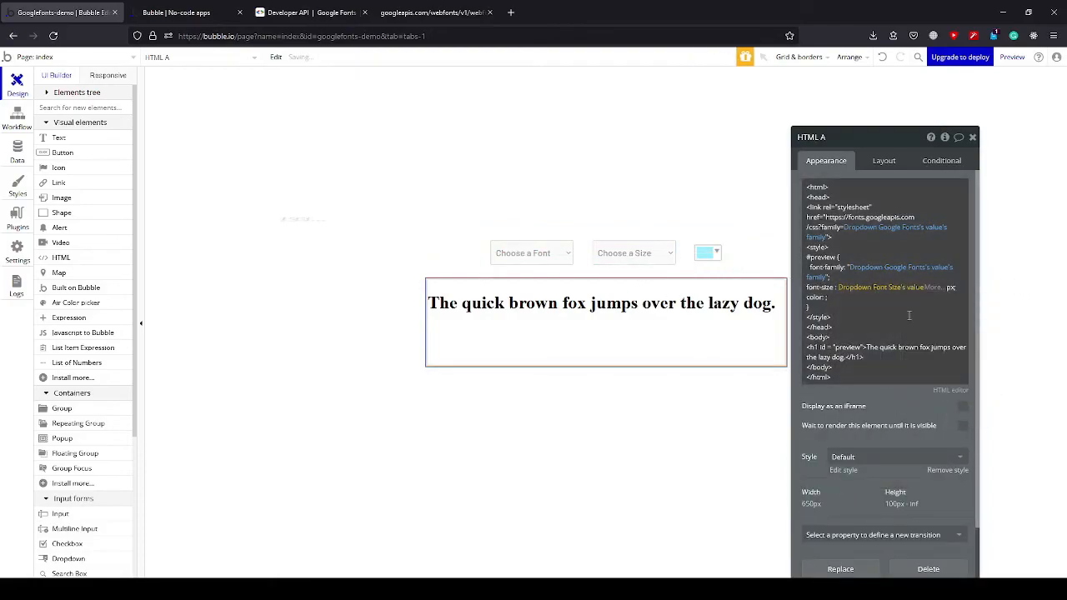
pyautogui.click(904, 327)
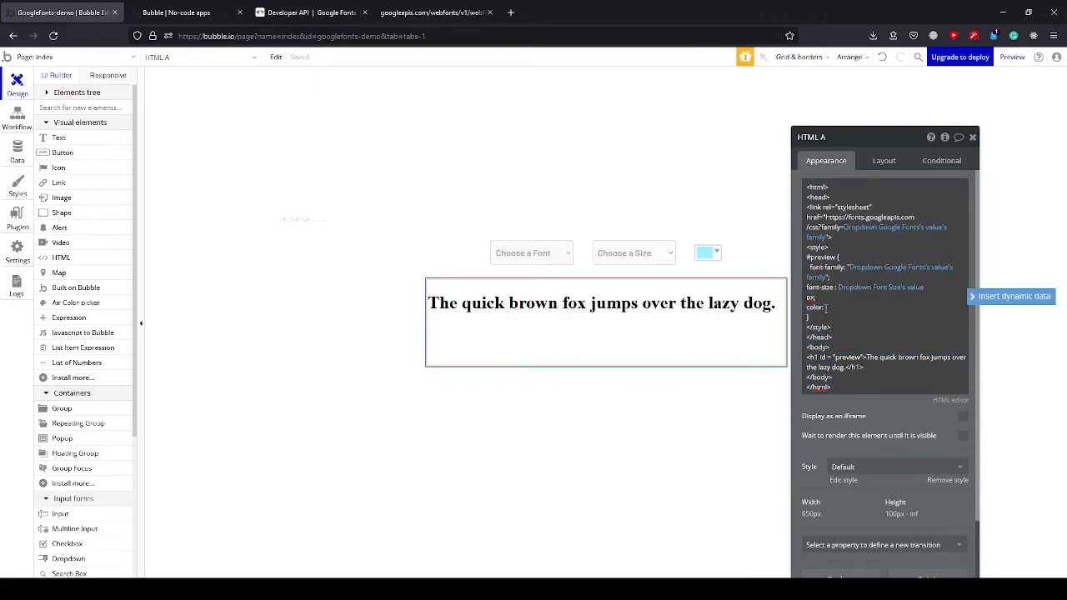
# Insert AirColorpicker A's value as the color in the #preview style and review the rest of the markup.
pyautogui.write(';')
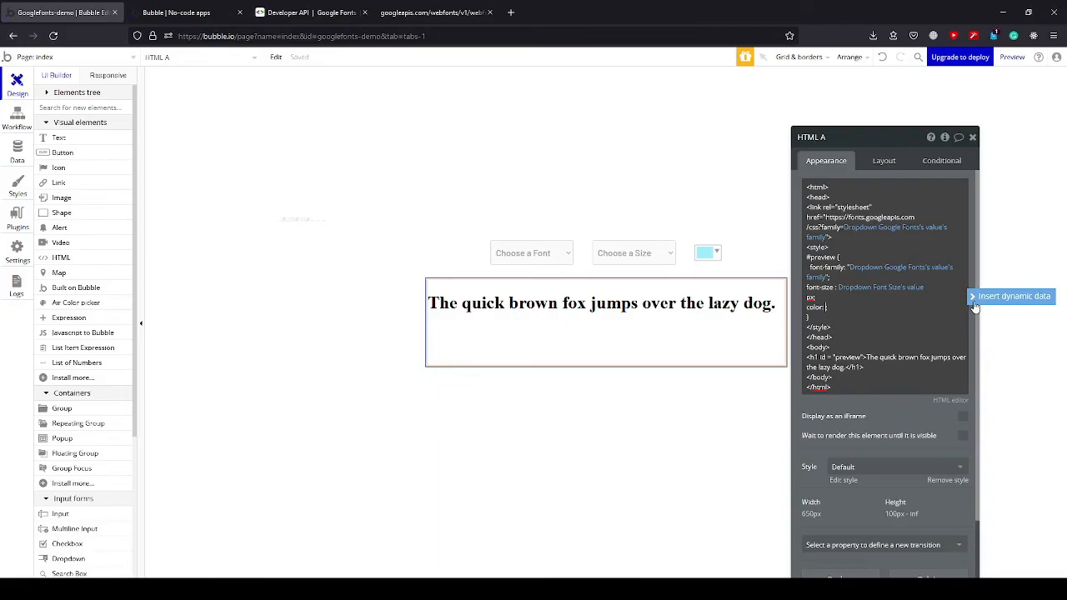
pyautogui.click(975, 305)
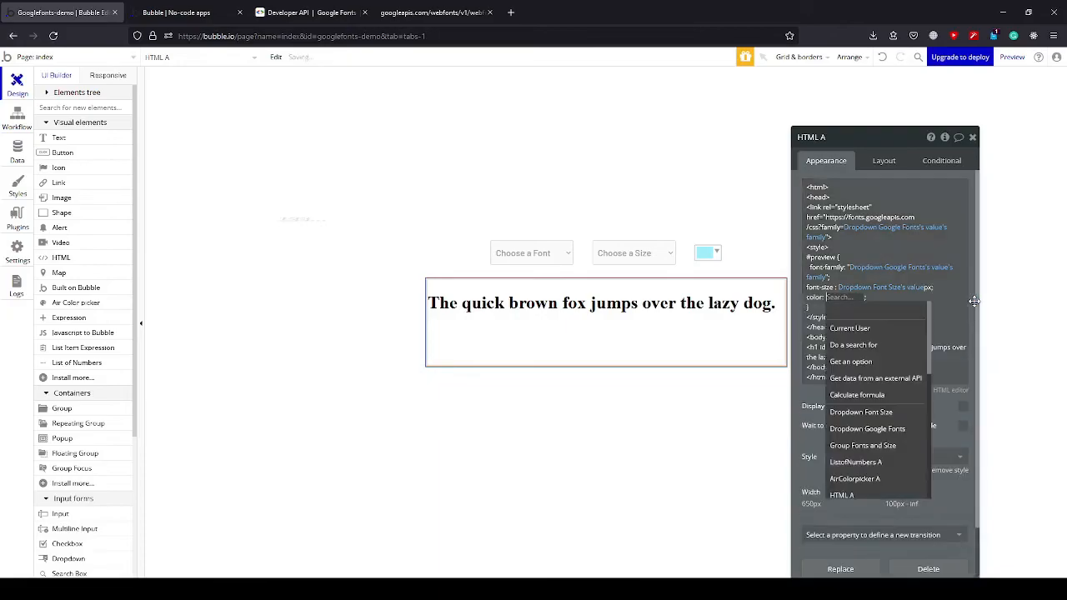
pyautogui.click(869, 481)
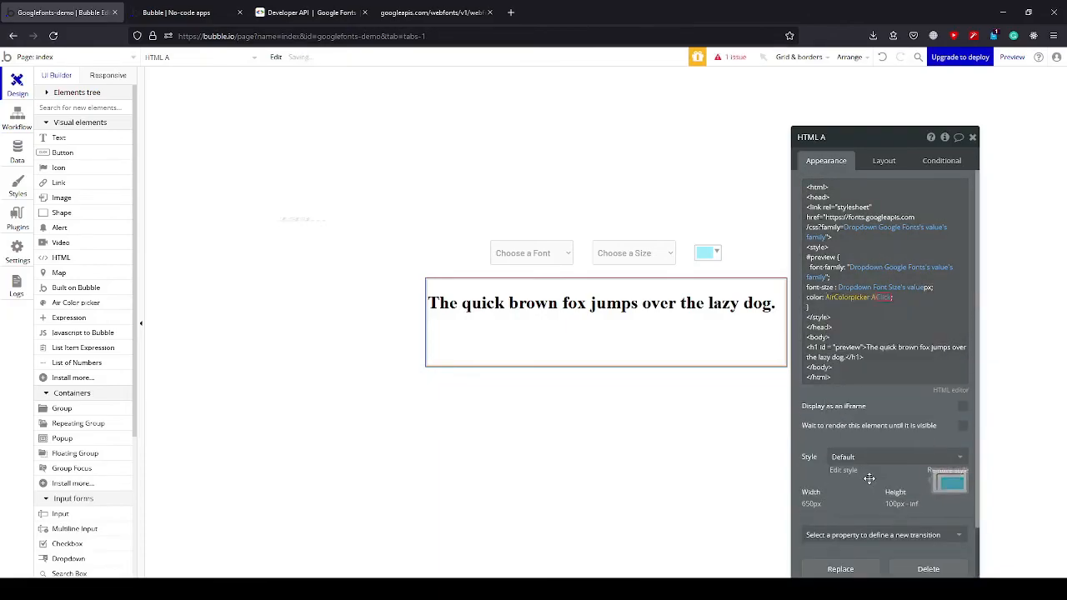
pyautogui.click(893, 320)
pyautogui.doubleClick(908, 332)
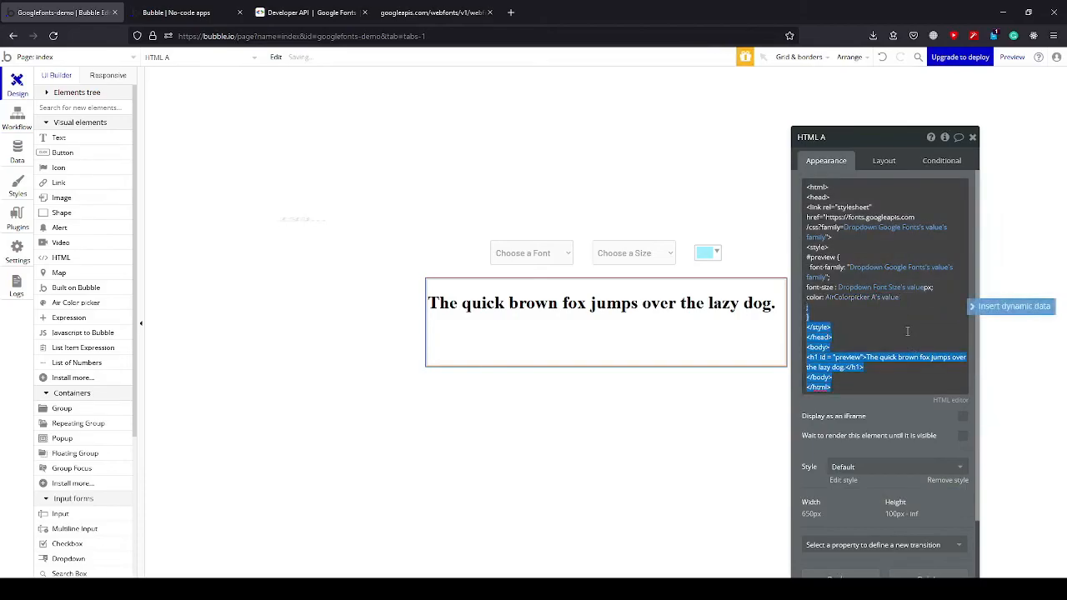
pyautogui.scroll(-2, 876, 375)
pyautogui.click(875, 309)
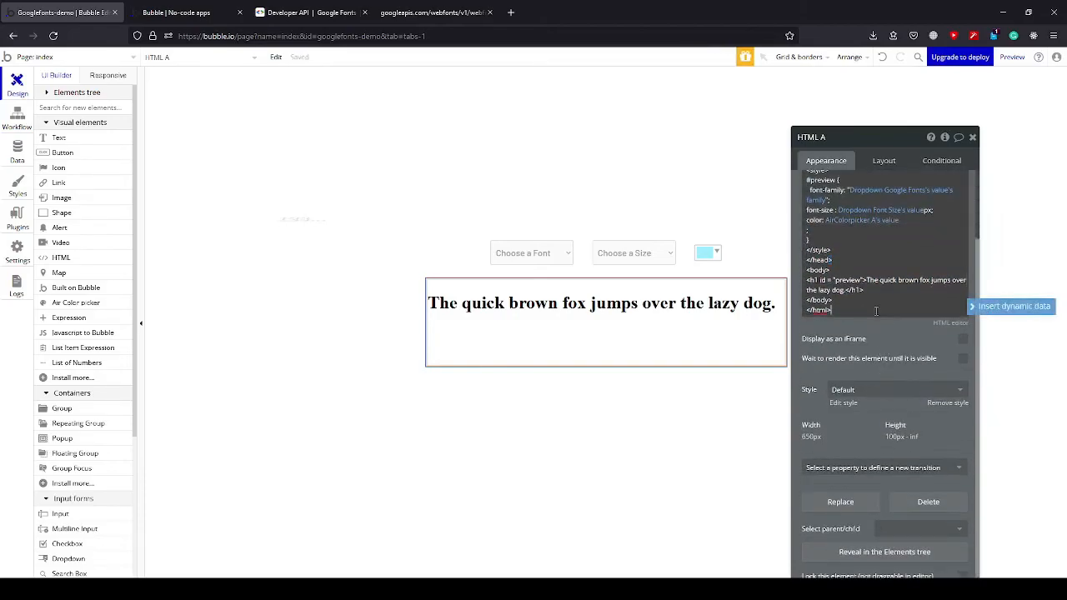
# Switch to the running preview of the page and choose 35 as the sample text's font size.
pyautogui.scroll(2, 890, 326)
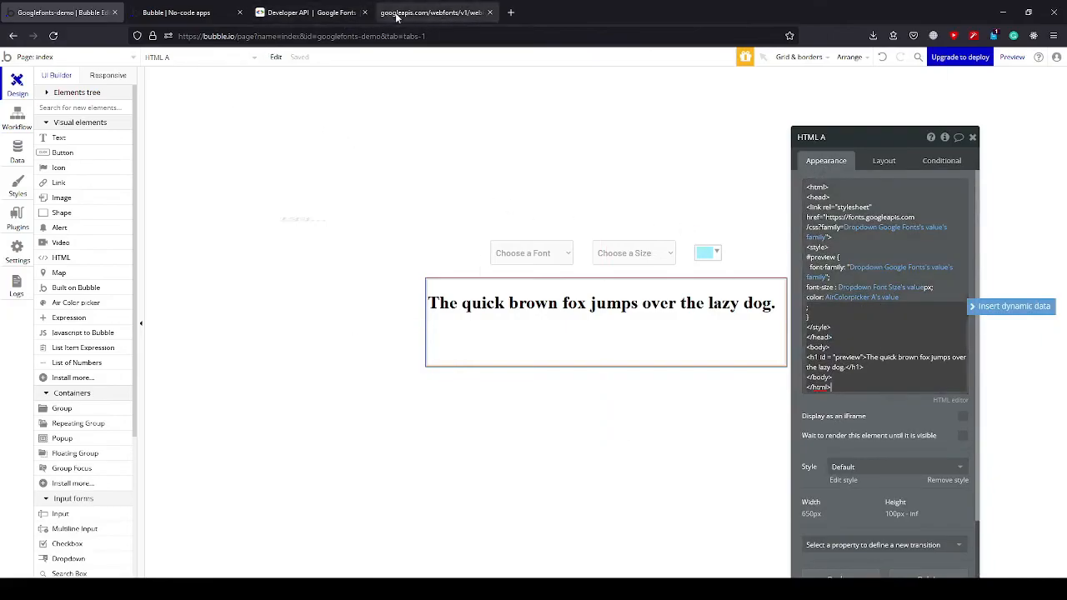
pyautogui.click(206, 21)
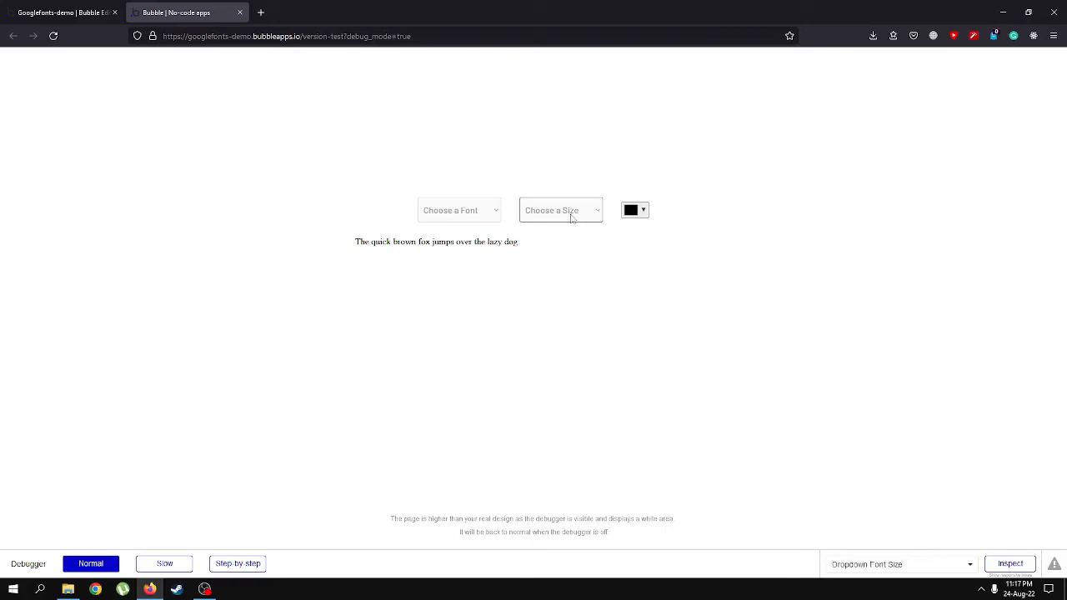
pyautogui.click(571, 218)
pyautogui.moveTo(592, 280); pyautogui.dragTo(591, 412)
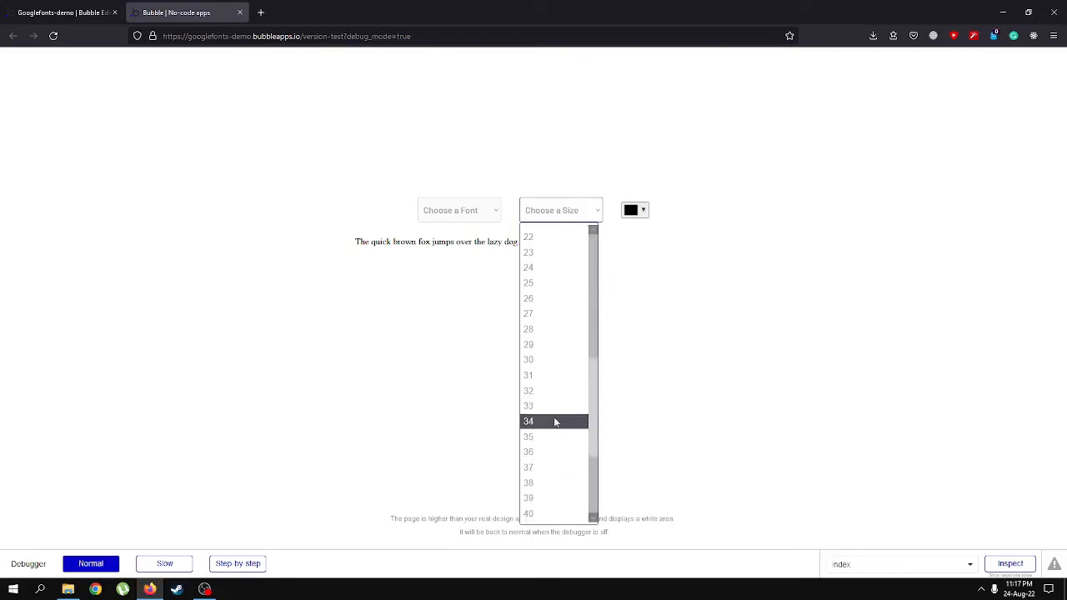
pyautogui.click(549, 436)
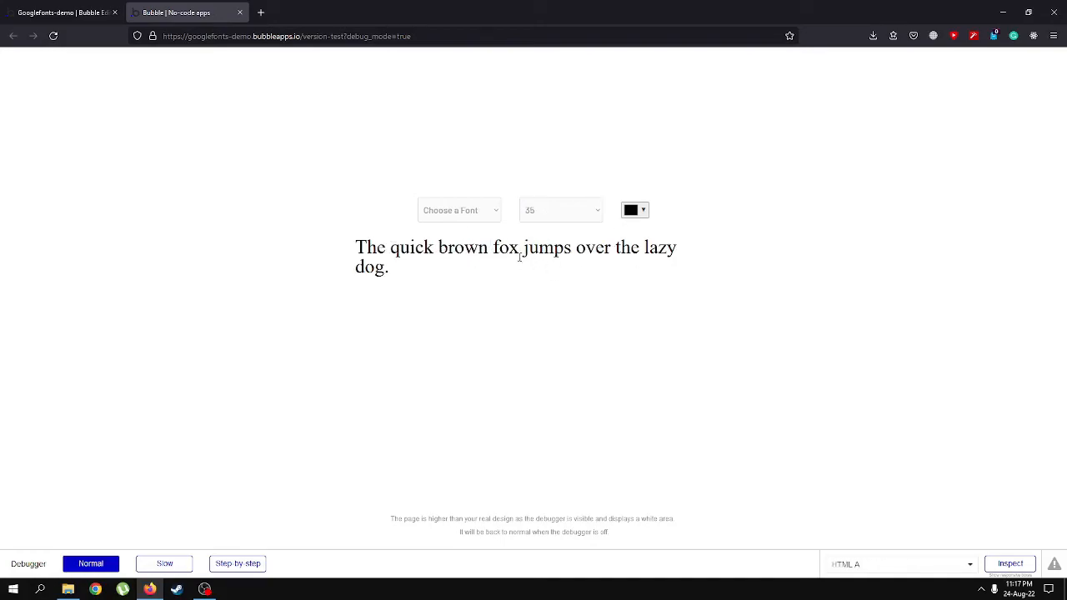
# Test the font dropdown by applying Krub and Lacquer in turn to the sample text.
pyautogui.click(489, 217)
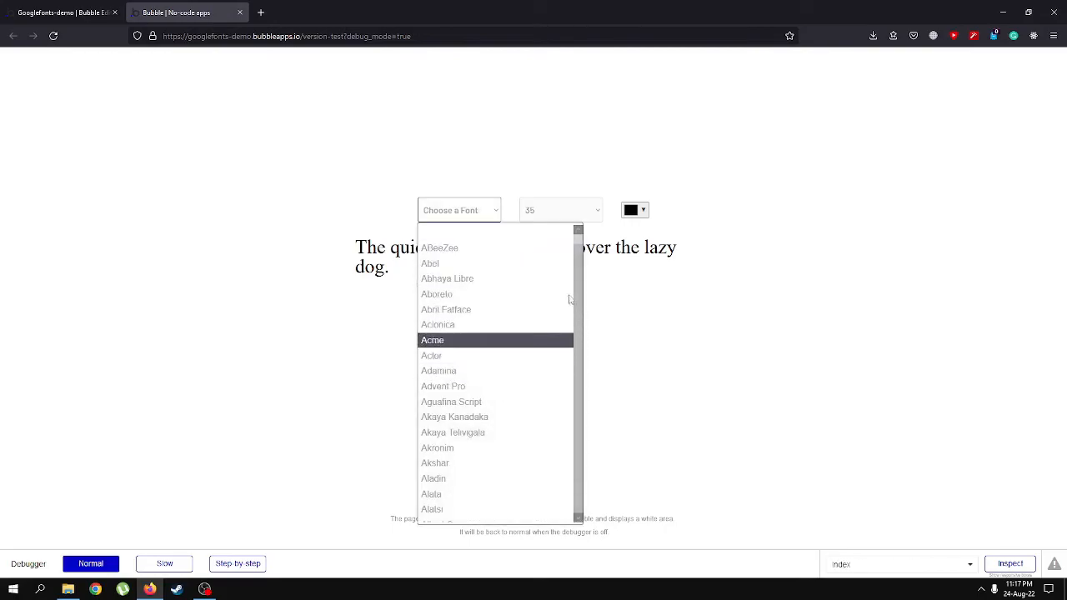
pyautogui.moveTo(576, 242); pyautogui.dragTo(572, 361)
pyautogui.click(468, 368)
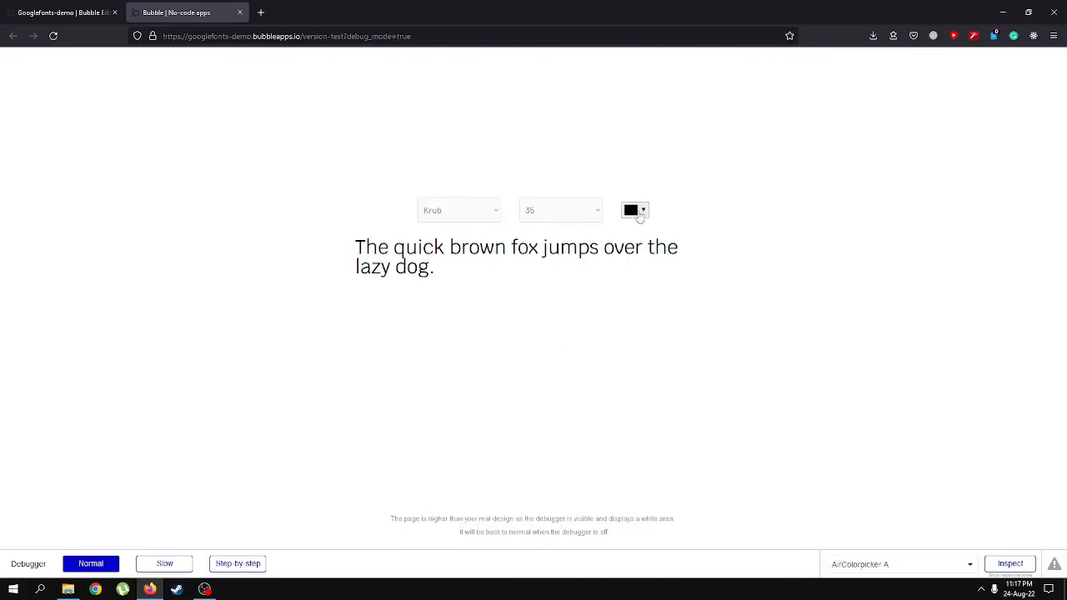
pyautogui.click(485, 215)
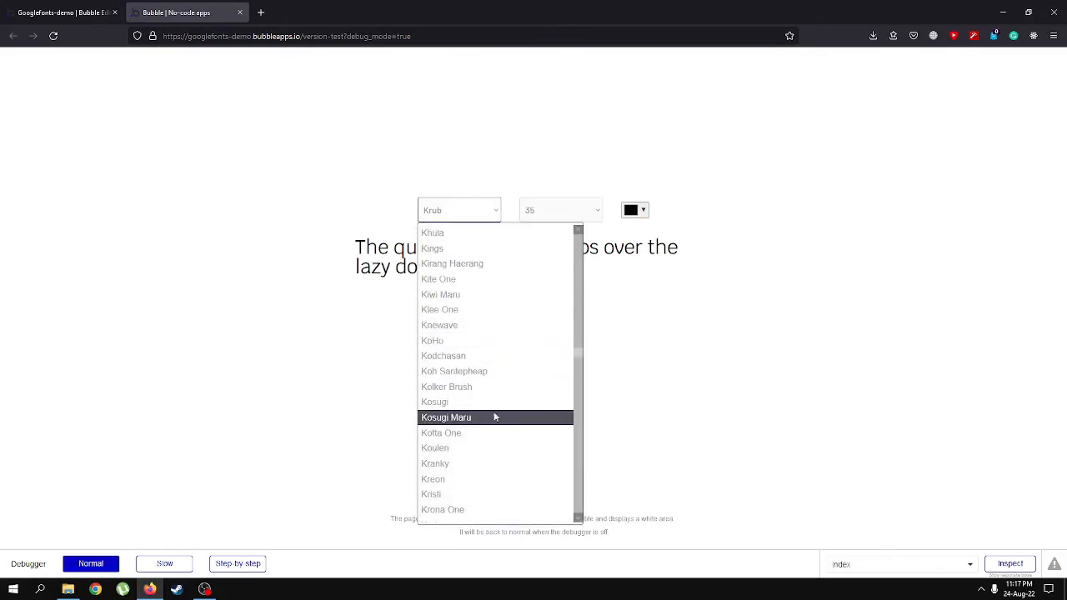
pyautogui.click(474, 495)
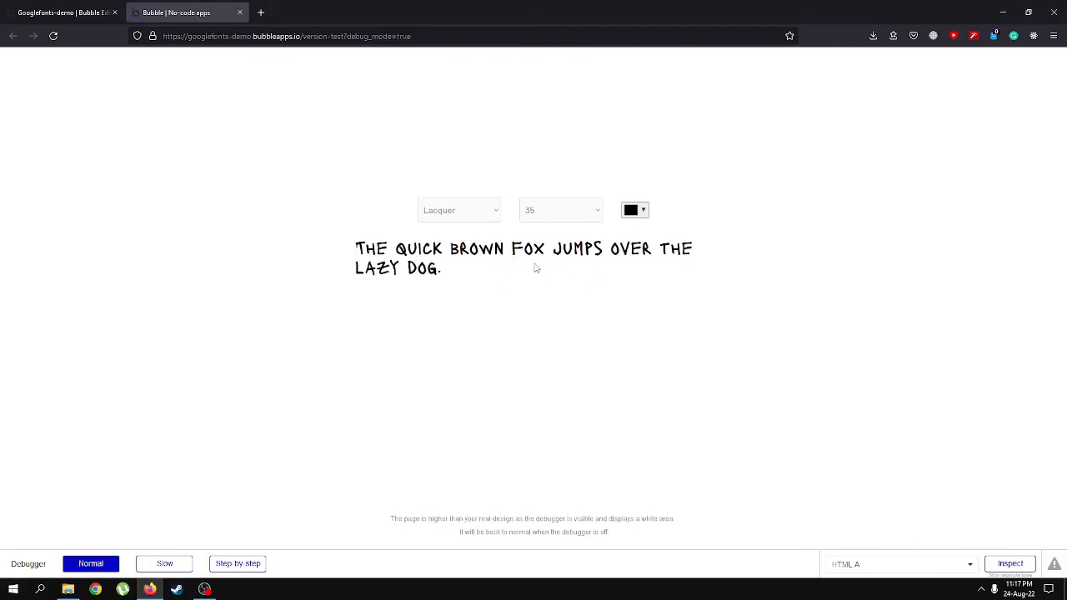
# Set the sample text's color to a strong blue with the color picker.
pyautogui.click(640, 210)
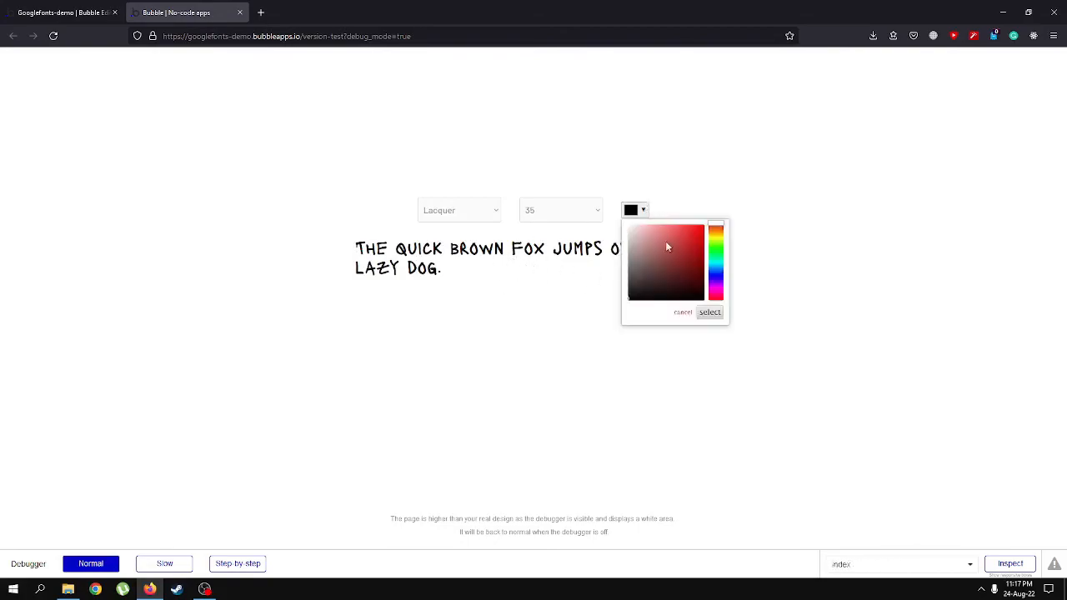
pyautogui.click(716, 271)
pyautogui.moveTo(699, 250); pyautogui.dragTo(696, 232)
pyautogui.click(710, 312)
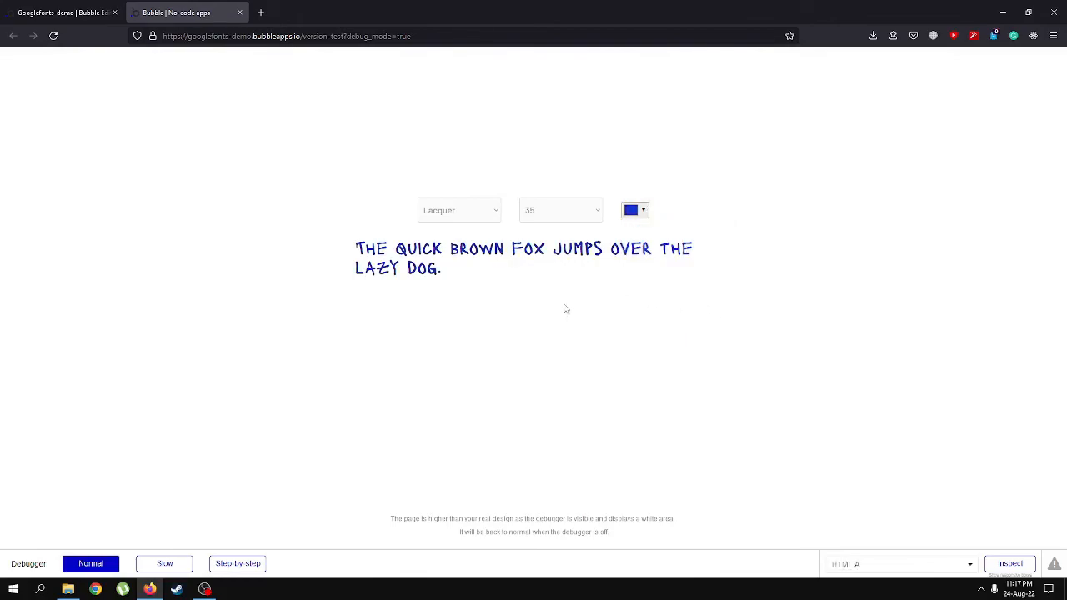
# Change the sample text's color to a medium green with the color picker.
pyautogui.click(637, 210)
pyautogui.click(716, 259)
pyautogui.click(698, 252)
pyautogui.click(710, 312)
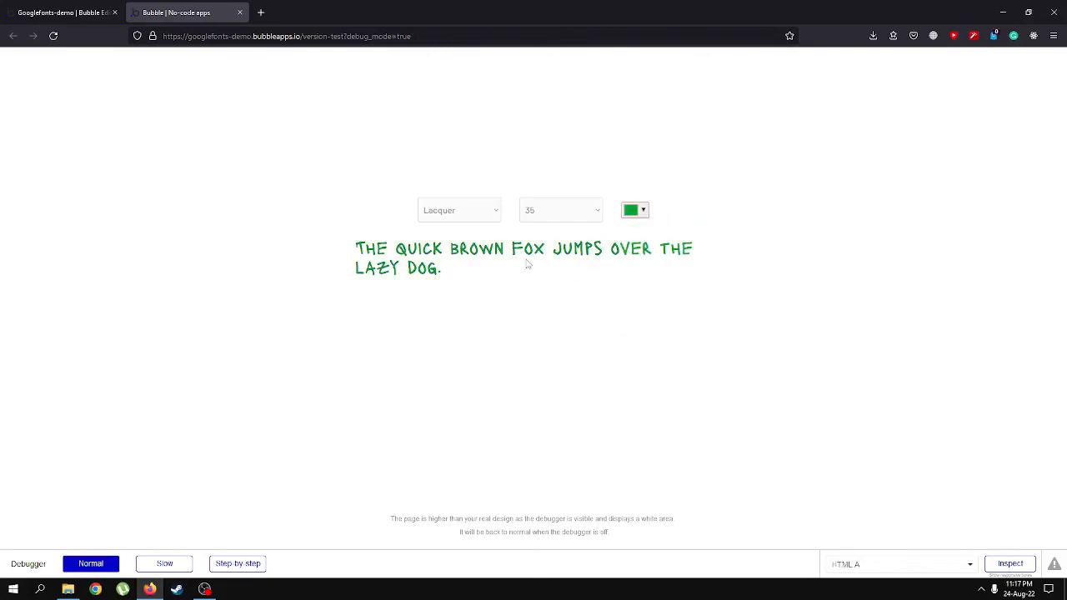
# Try the Mansalva and Merienda One fonts in turn on the green sample text.
pyautogui.click(492, 218)
pyautogui.scroll(-15, 482, 415)
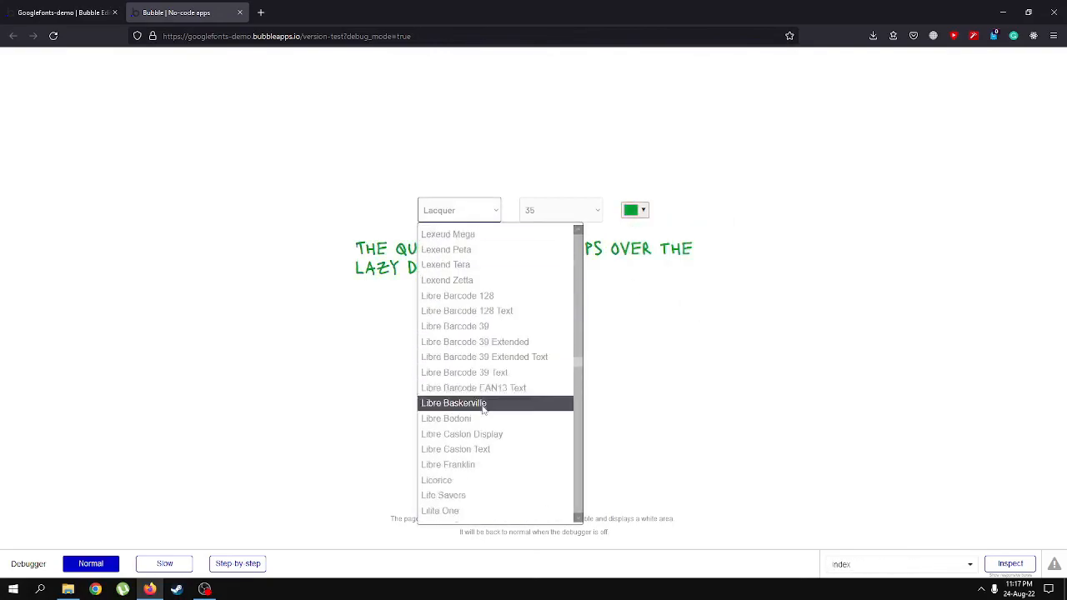
pyautogui.scroll(-3, 475, 433)
pyautogui.click(469, 423)
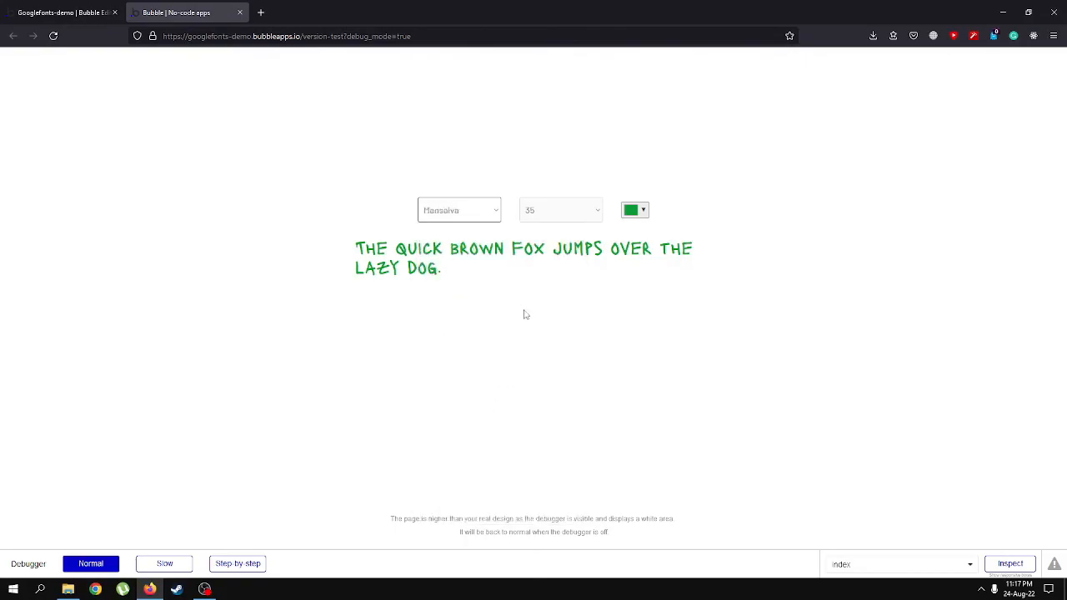
pyautogui.click(484, 219)
pyautogui.scroll(-8, 461, 441)
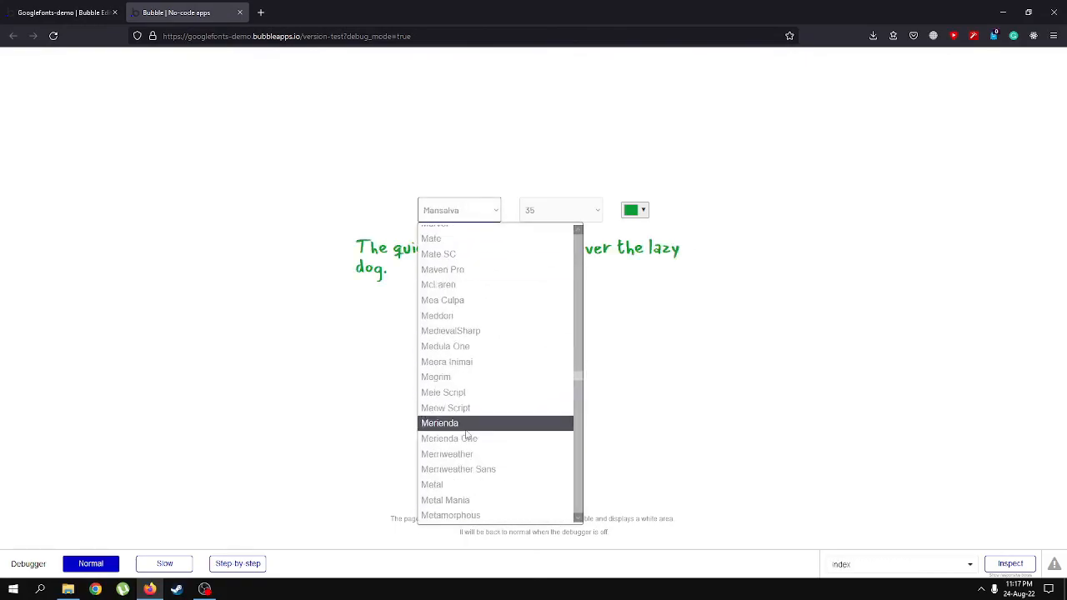
pyautogui.click(461, 446)
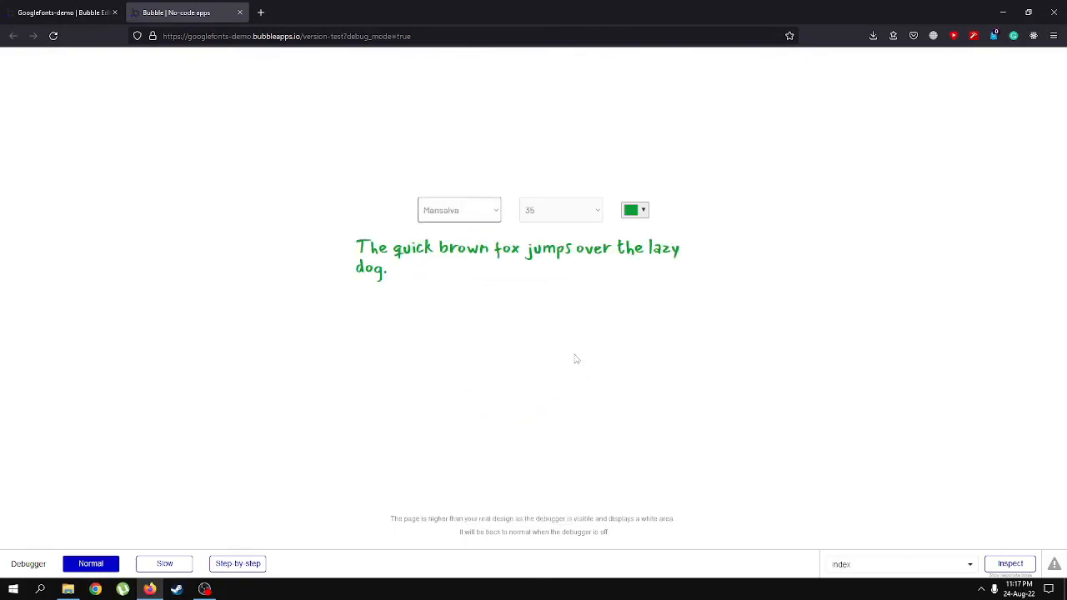
# Apply the Mr Dafoe font to the sample text and set its size to 45.
pyautogui.click(493, 213)
pyautogui.scroll(-9, 501, 414)
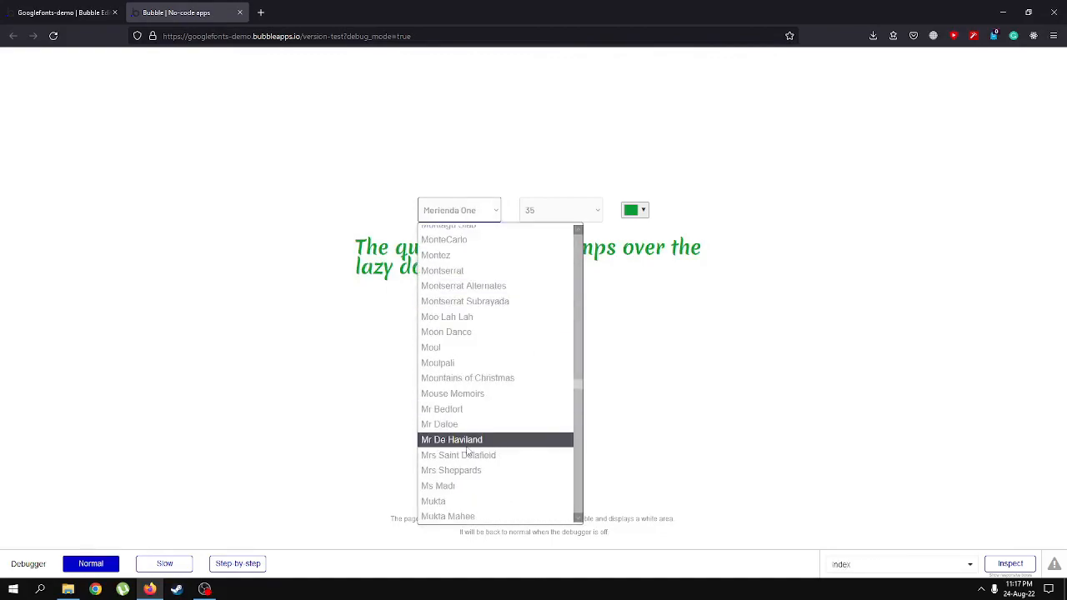
pyautogui.click(471, 427)
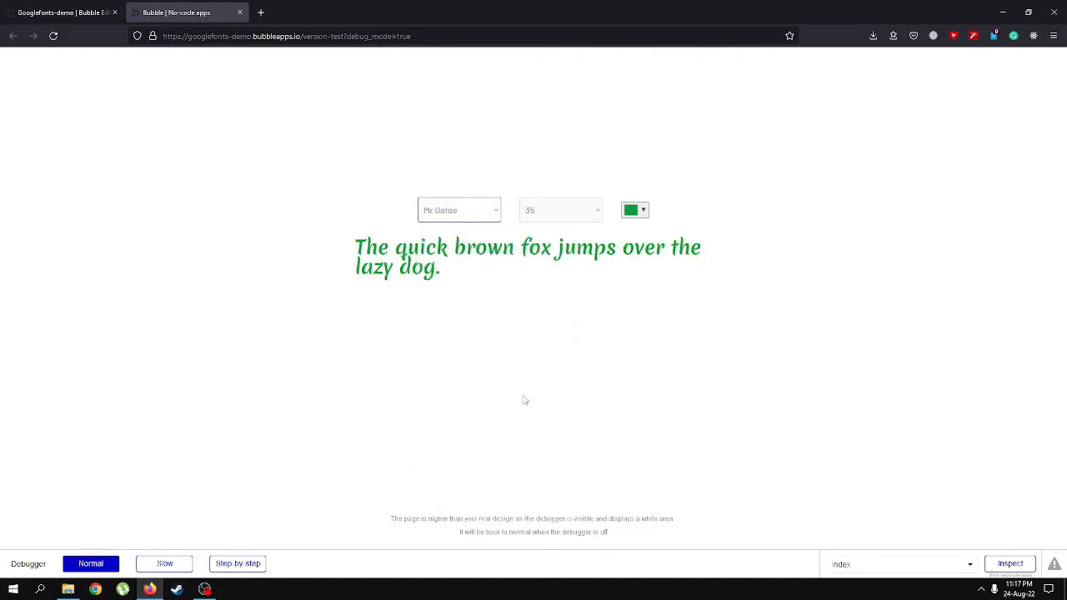
pyautogui.click(492, 219)
pyautogui.click(492, 219)
pyautogui.click(578, 214)
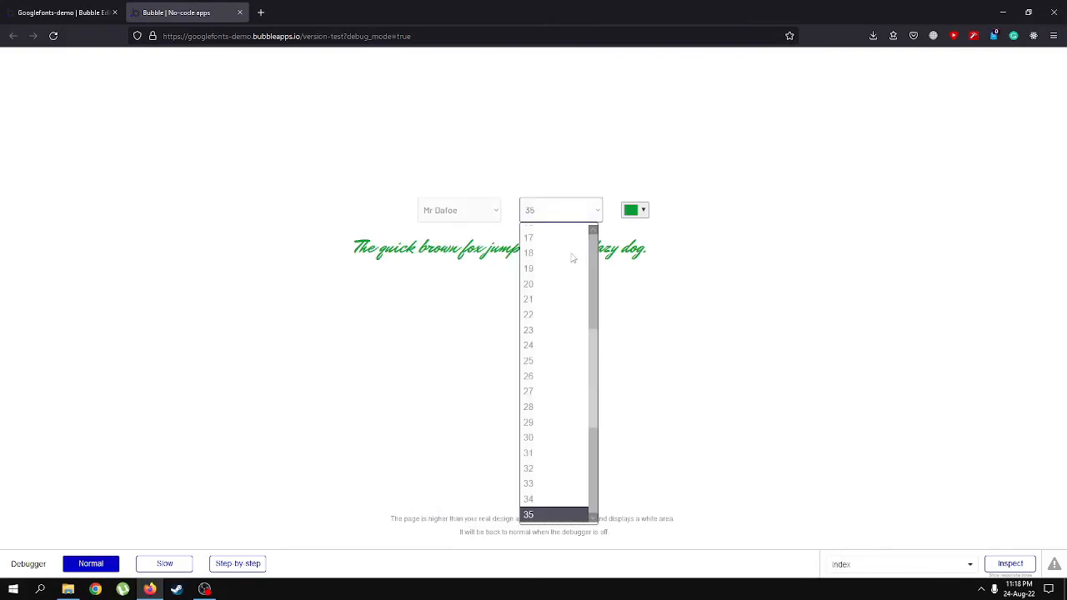
pyautogui.scroll(-1, 563, 432)
pyautogui.click(551, 463)
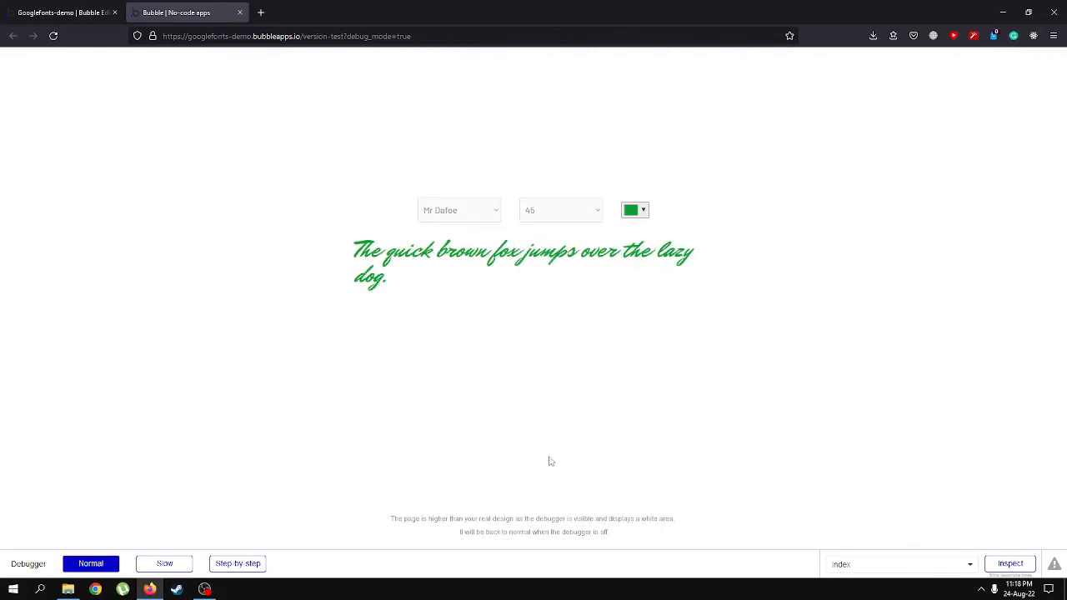
# Try the New Rocker font on the sample text and replace it with Noto Sans Balinese.
pyautogui.click(491, 212)
pyautogui.scroll(-6, 534, 376)
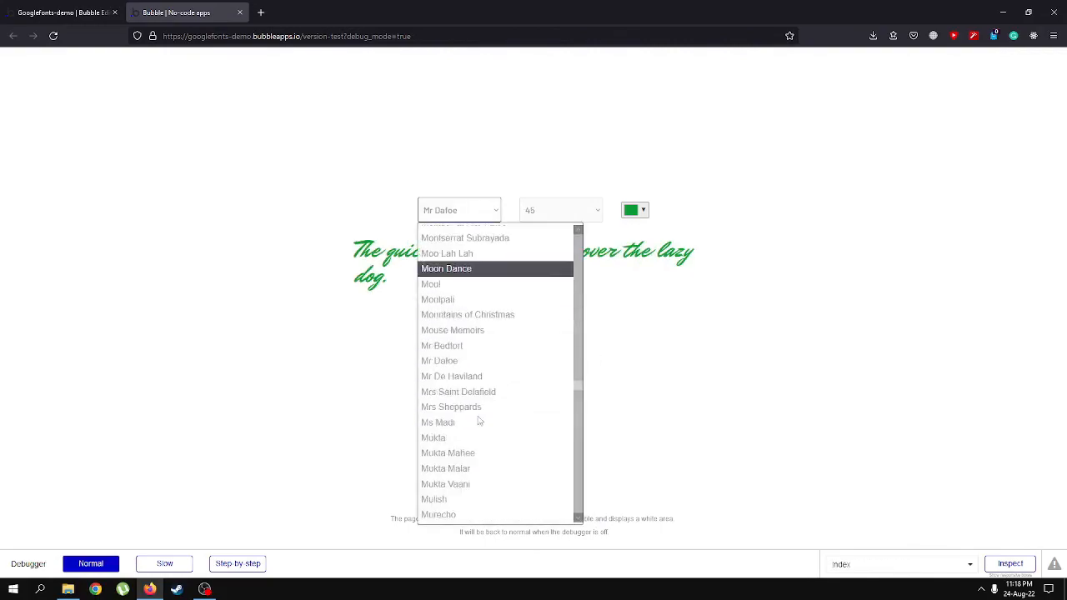
pyautogui.scroll(-3, 484, 421)
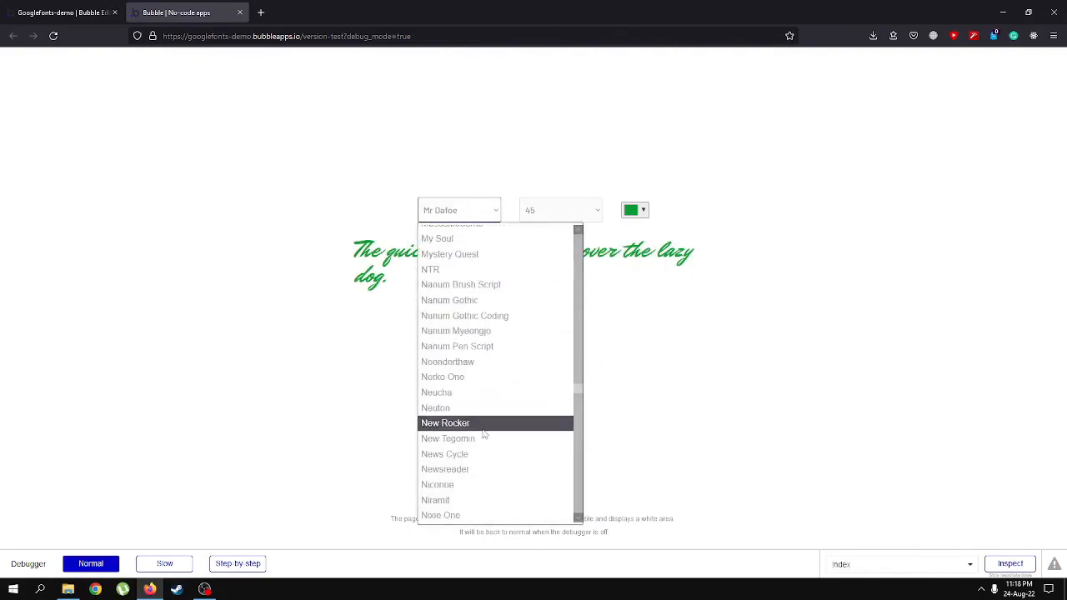
pyautogui.click(480, 424)
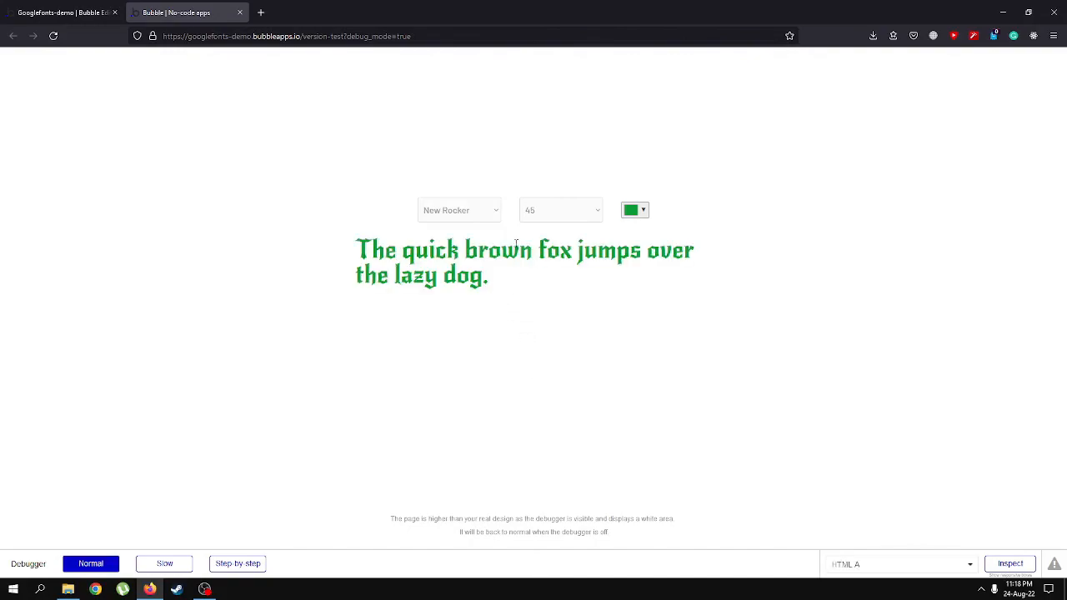
pyautogui.click(498, 211)
pyautogui.scroll(-5, 495, 400)
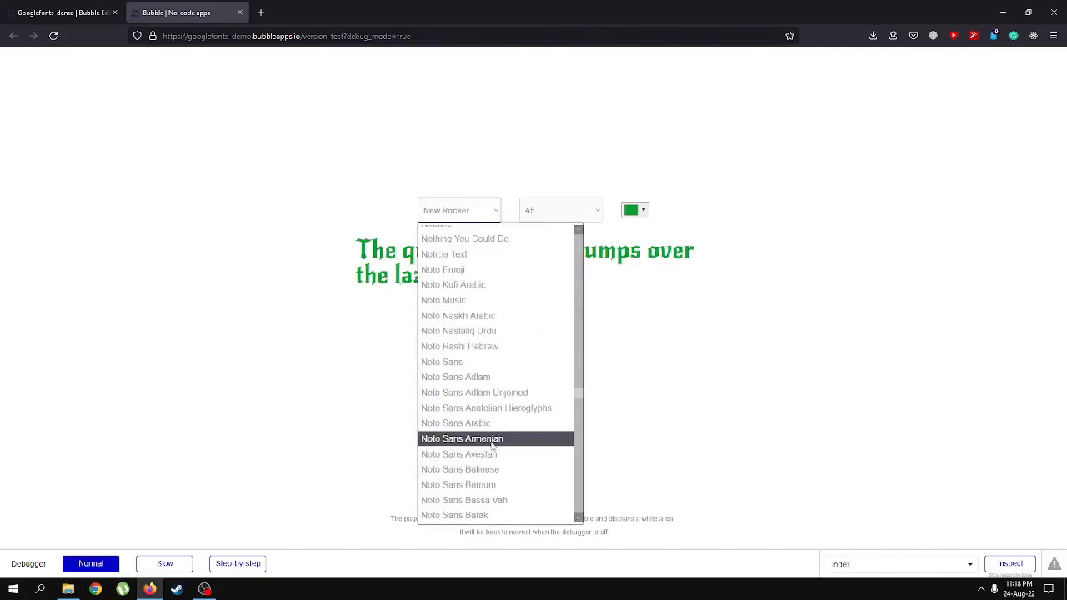
pyautogui.click(482, 472)
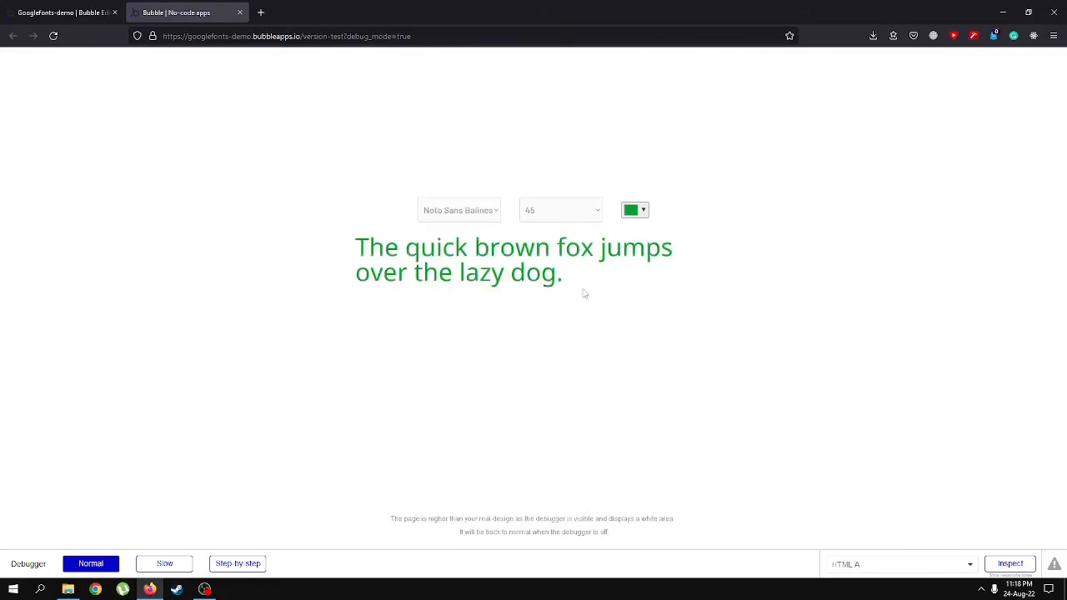